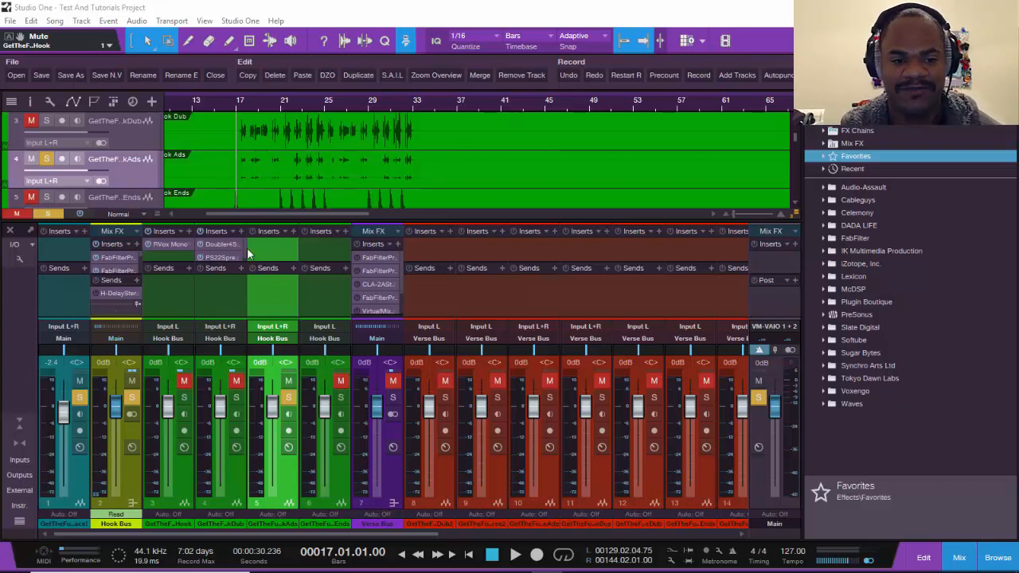
- Enlarge the mixer's insert area, start playback and load the Celly Ads Preset FX chain on the Hook Ads channel
drag(254, 226, 253, 165)
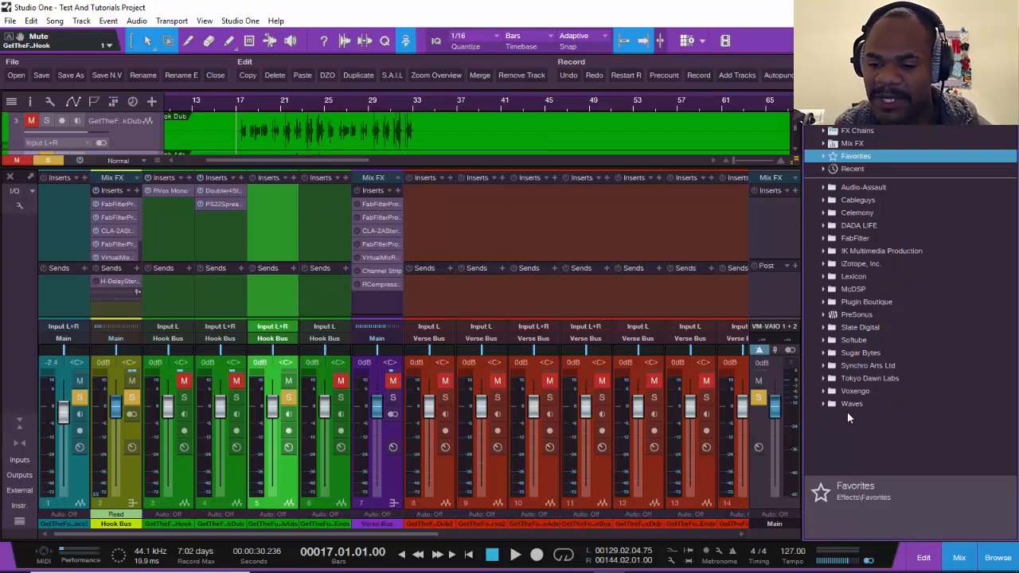
key(space)
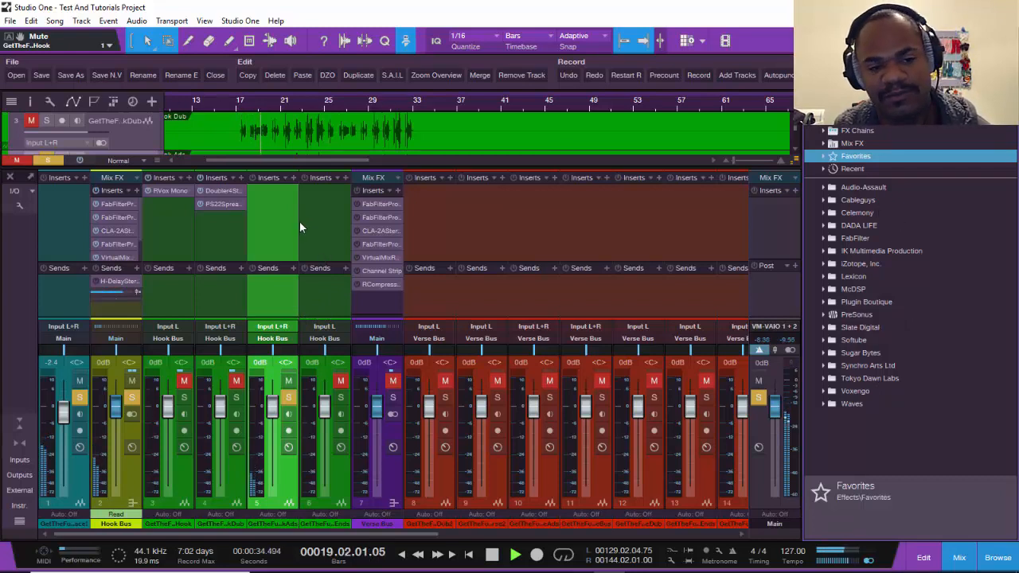
click(284, 181)
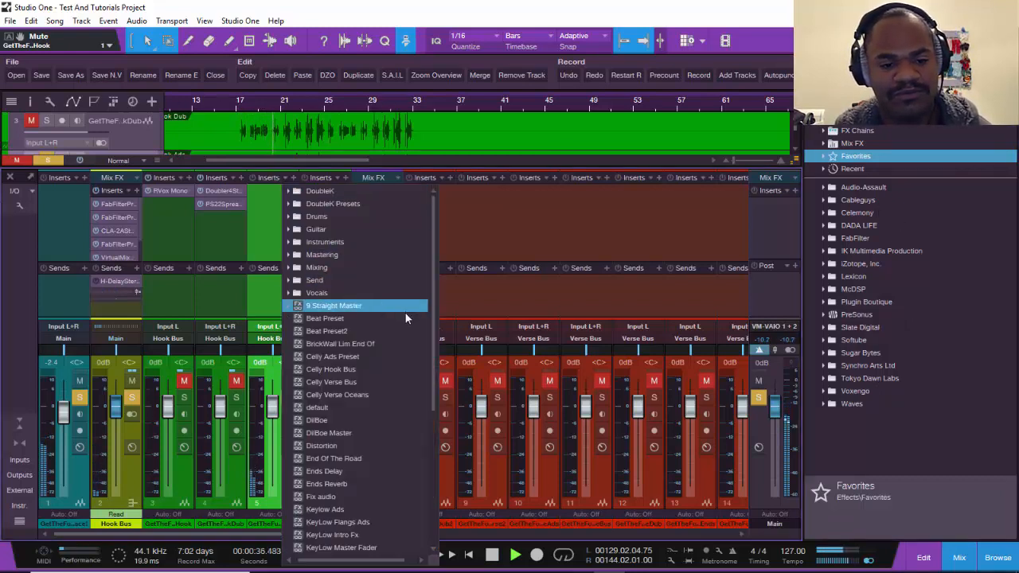
scroll(407, 313, down, 2)
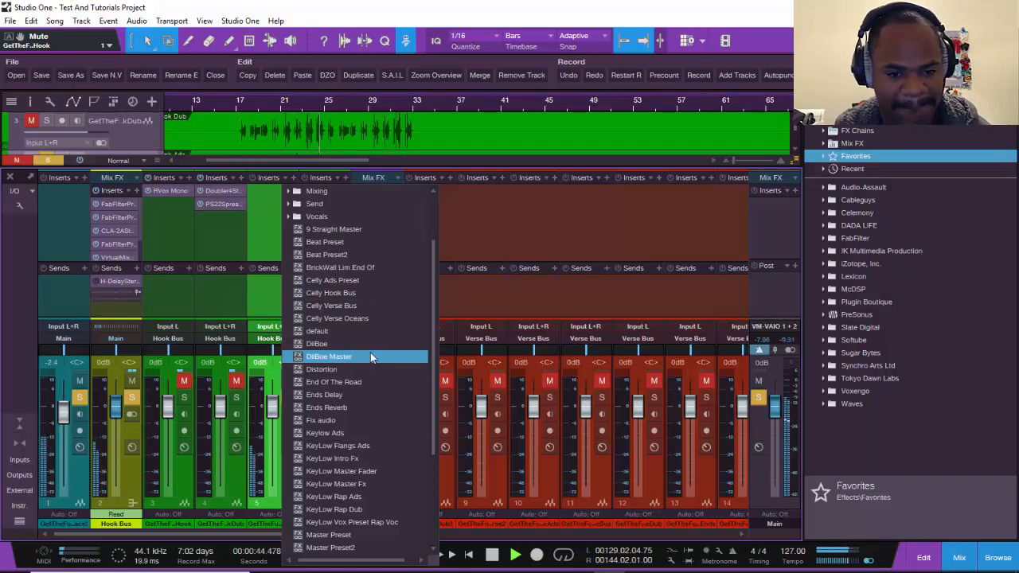
click(351, 284)
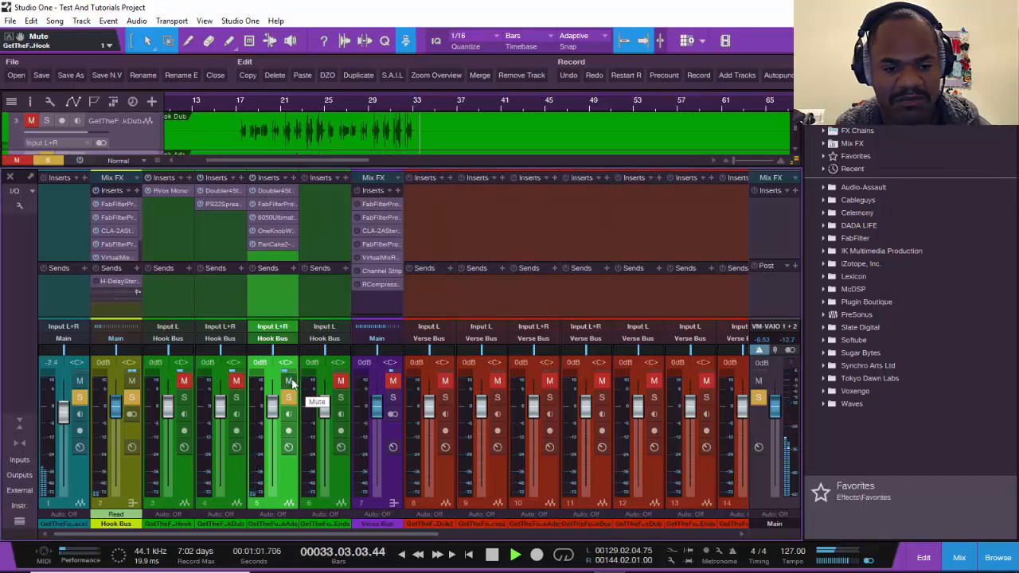
- Play the hook from its start with the loaded chain and view the PanCake2 settings on the Hook Ads channel
key(space)
key(space)
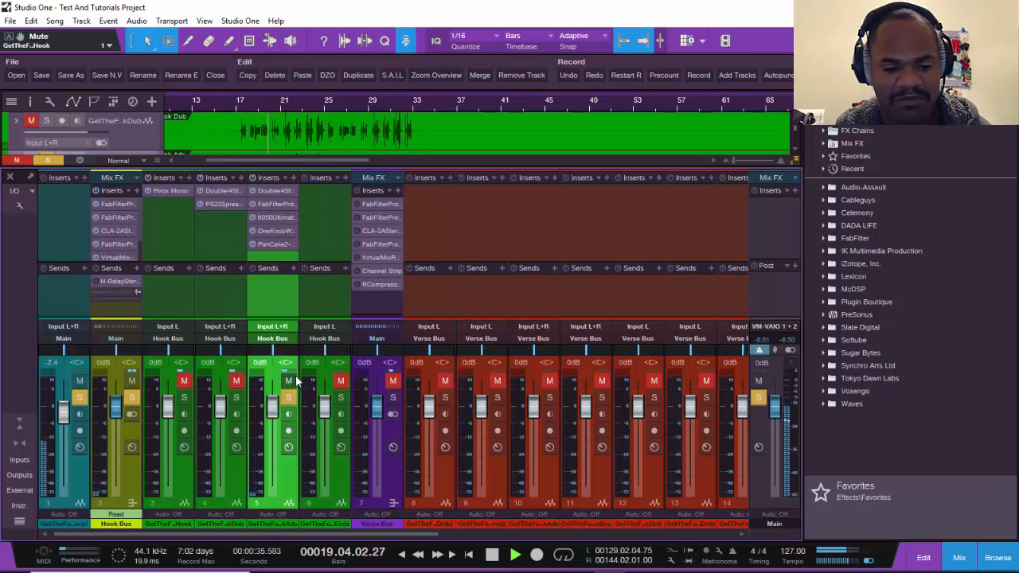
double_click(280, 245)
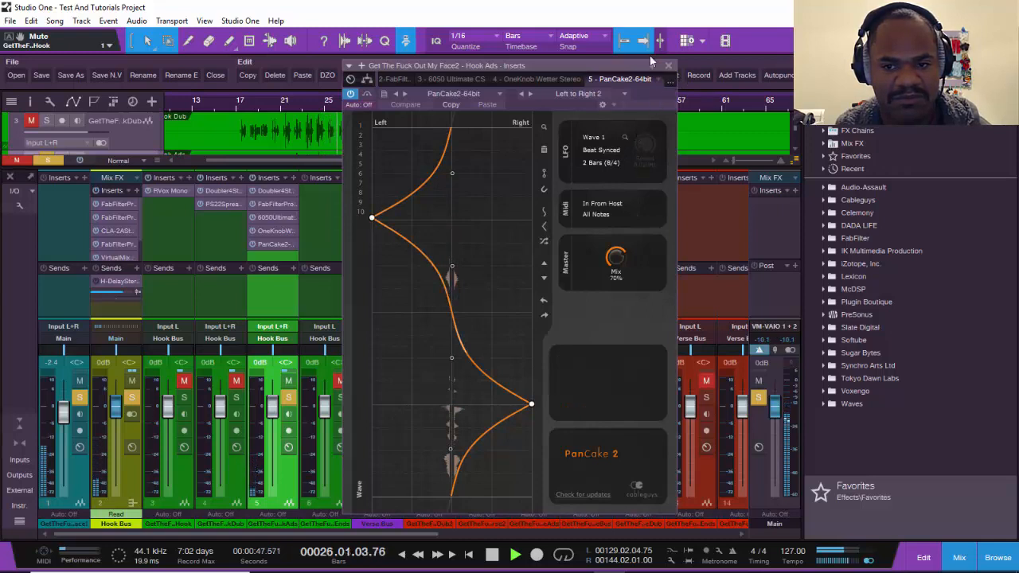
click(668, 65)
key(space)
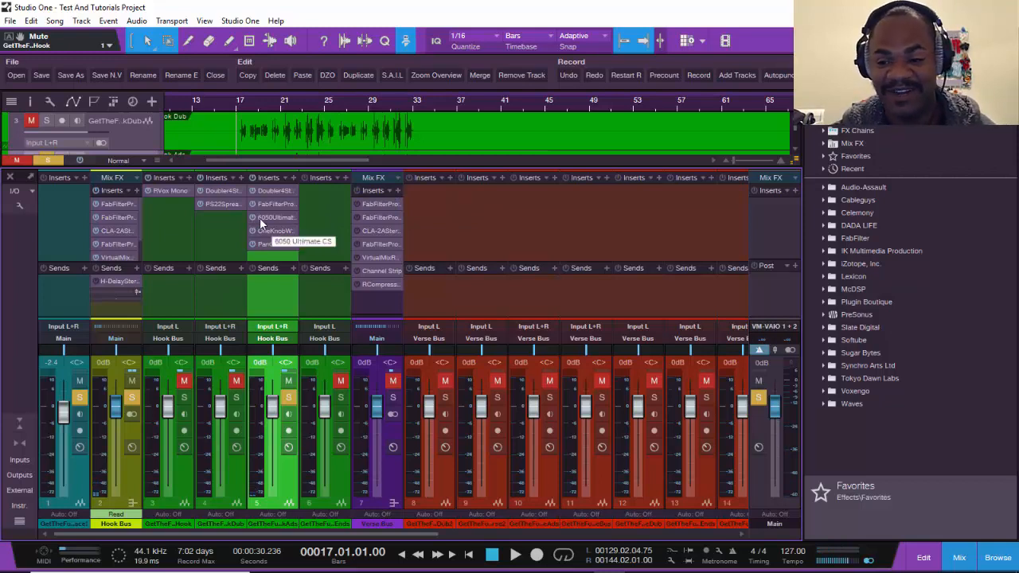
- Look through the favorite effects in the browser and the stored FX chains available for the Hook Ads channel
click(871, 160)
scroll(972, 291, down, 5)
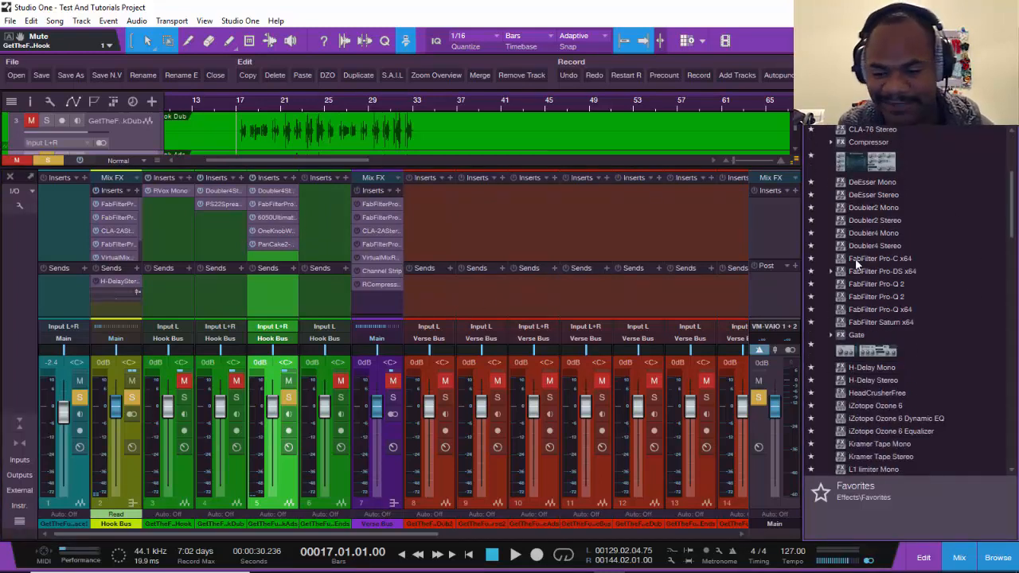
scroll(958, 300, down, 3)
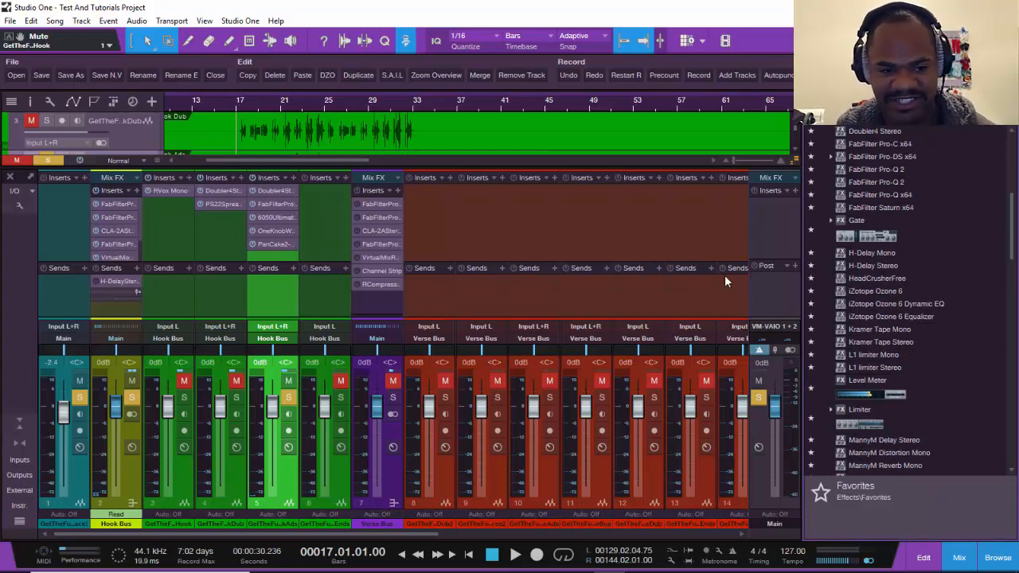
click(282, 178)
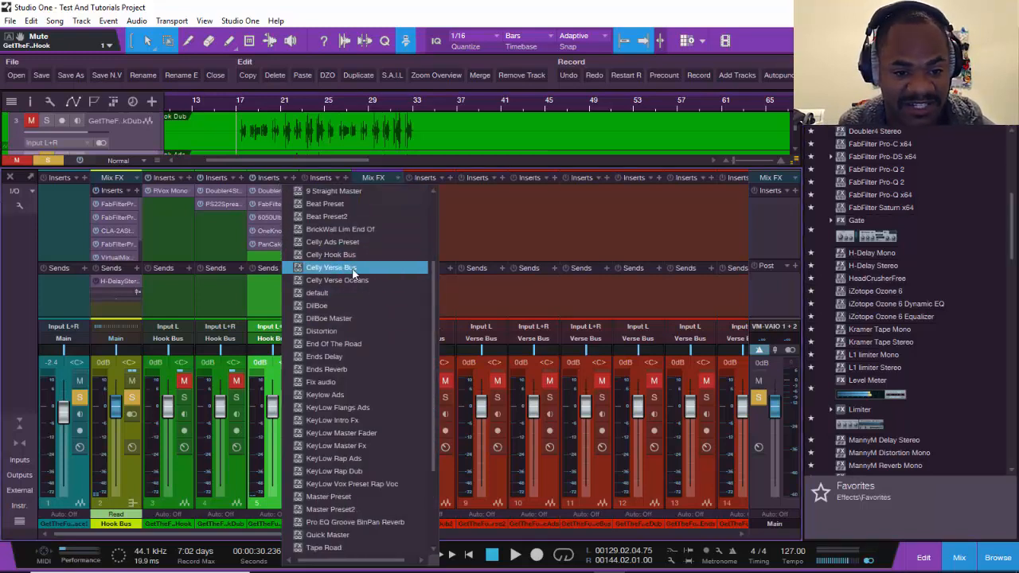
scroll(400, 303, down, 2)
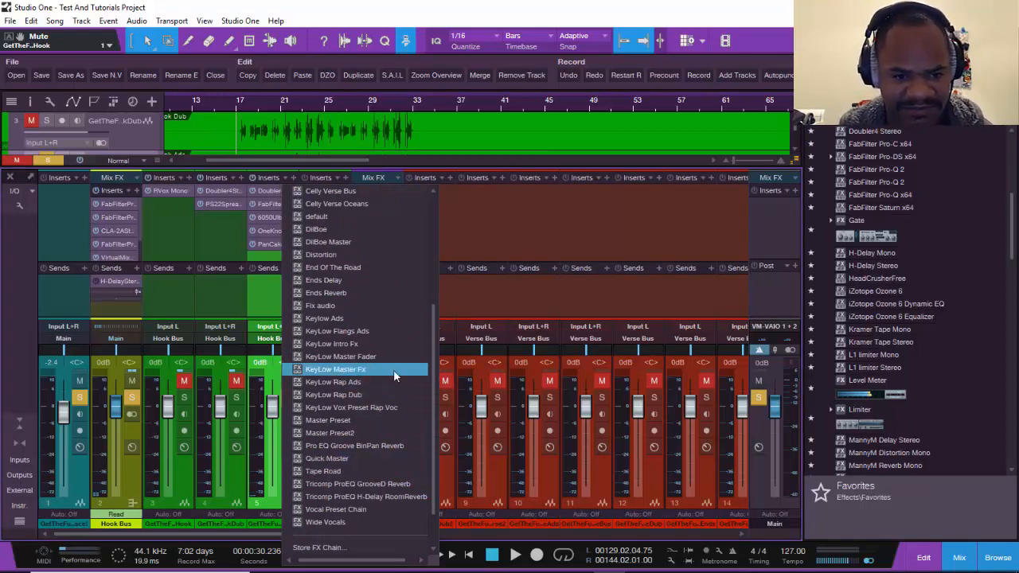
click(270, 318)
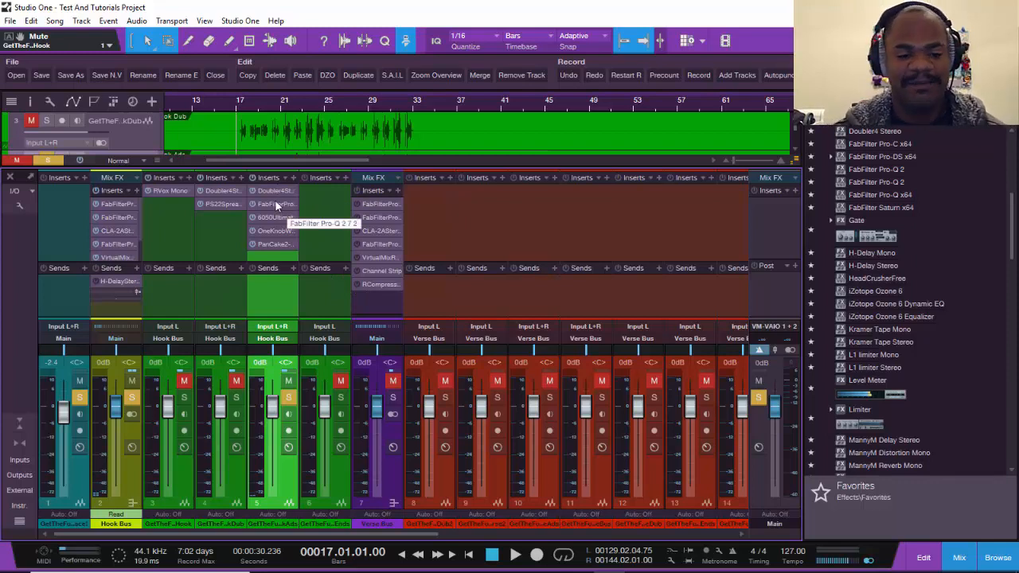
- Solo the Hook and Hook Dub channels and play them together with the Hook Ads
click(236, 398)
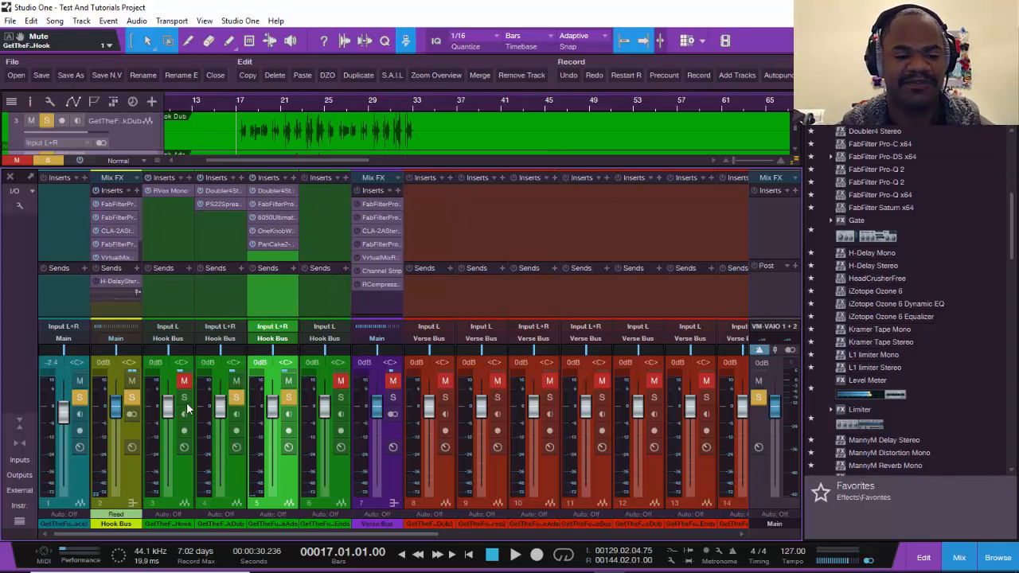
click(184, 398)
key(space)
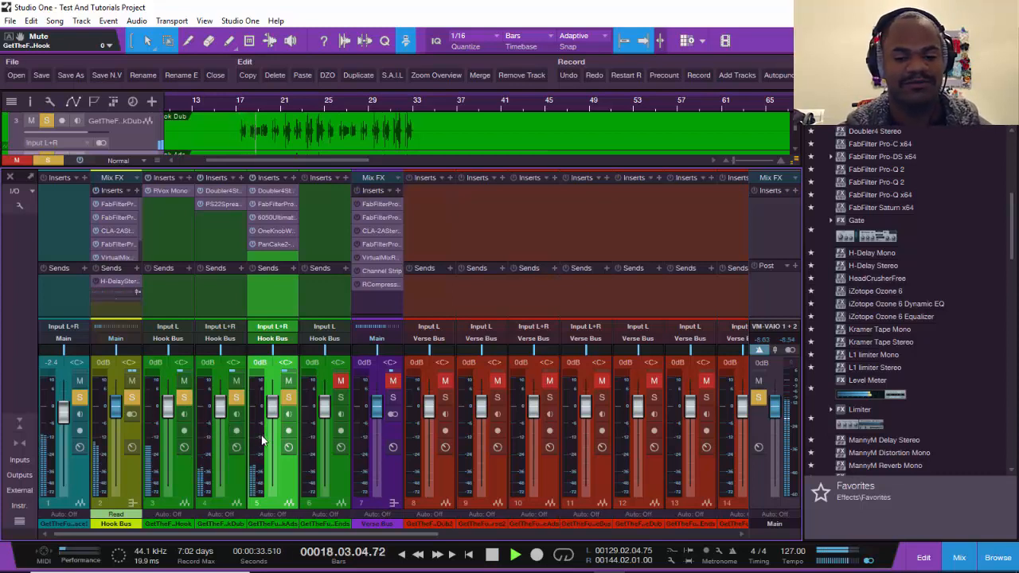
mouse_move(263, 440)
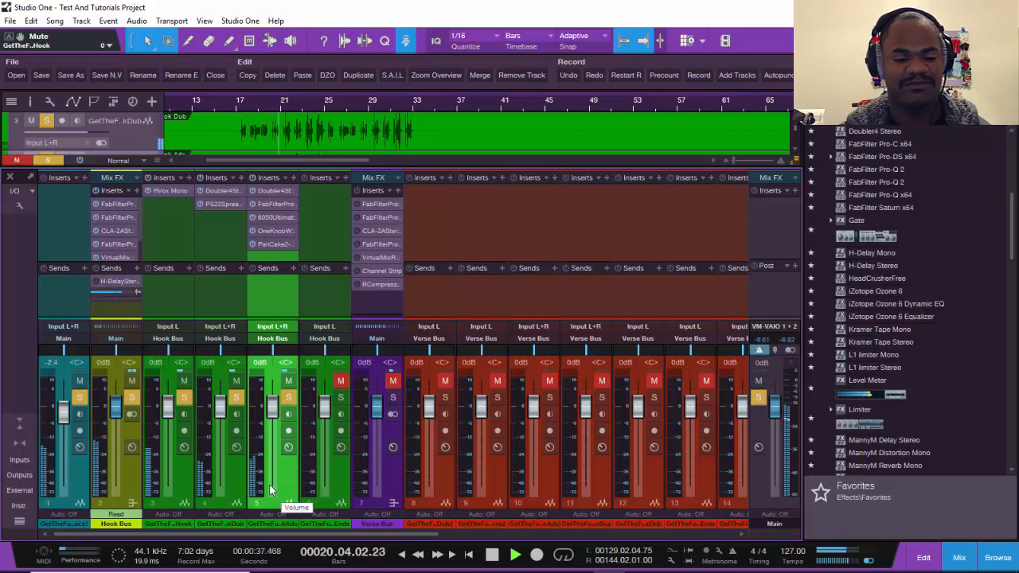
- Try the Hook Ads fader at -1.1 dB and reset it to 0 dB
mouse_move(273, 416)
mouse_down()
mouse_move(273, 426)
mouse_move(276, 400)
mouse_move(273, 438)
mouse_move(275, 415)
mouse_up()
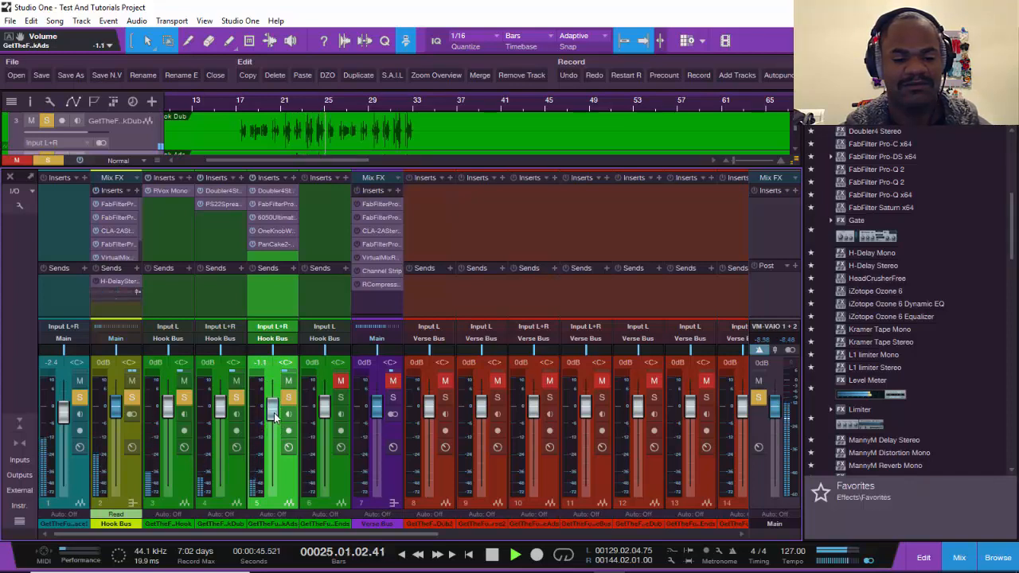
click(262, 364)
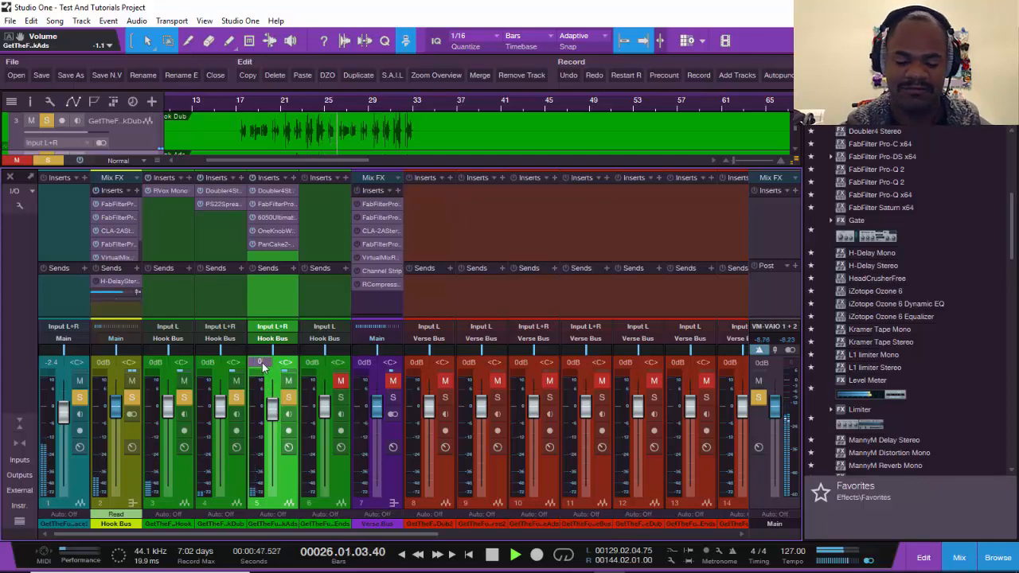
text(0)
key(Return)
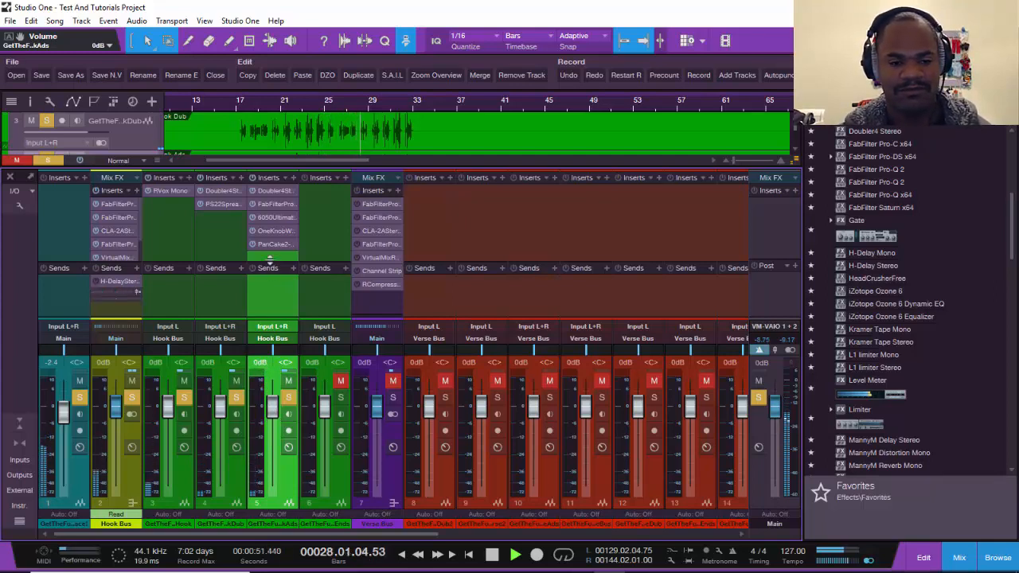
- Stop playback and mute the Hook Dub and Hook channels
key(space)
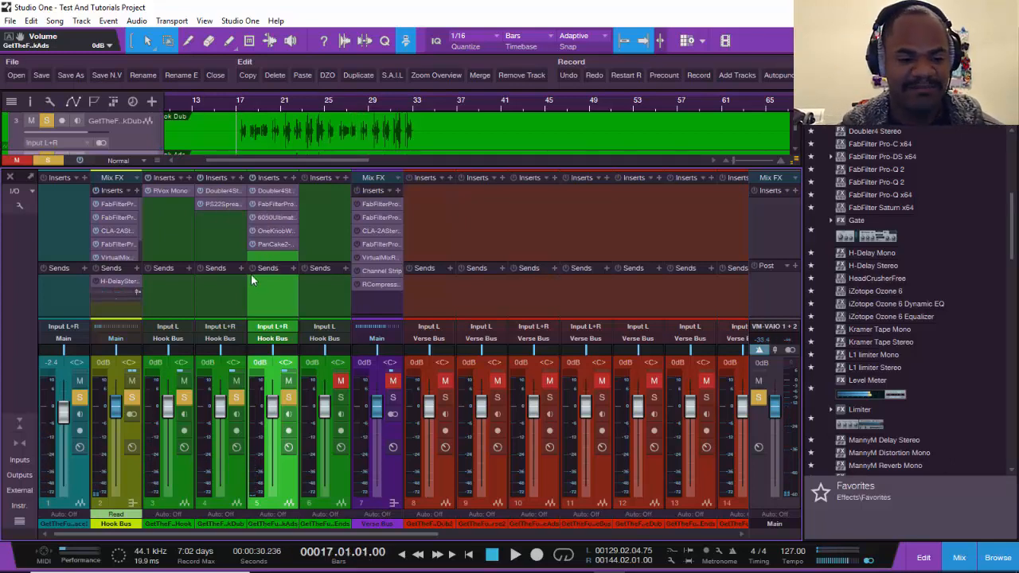
click(236, 381)
click(184, 382)
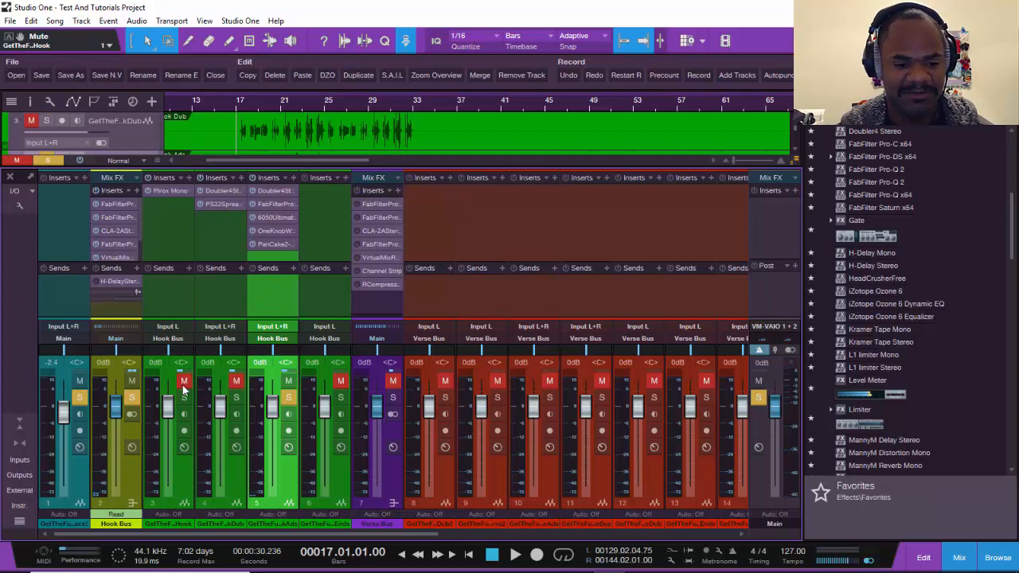
- Review the Doubler4 Stereo and FabFilter Pro-Q 2 inserts on Hook Ads, including EQ playback and the Pro-Q 2 preset list
click(271, 190)
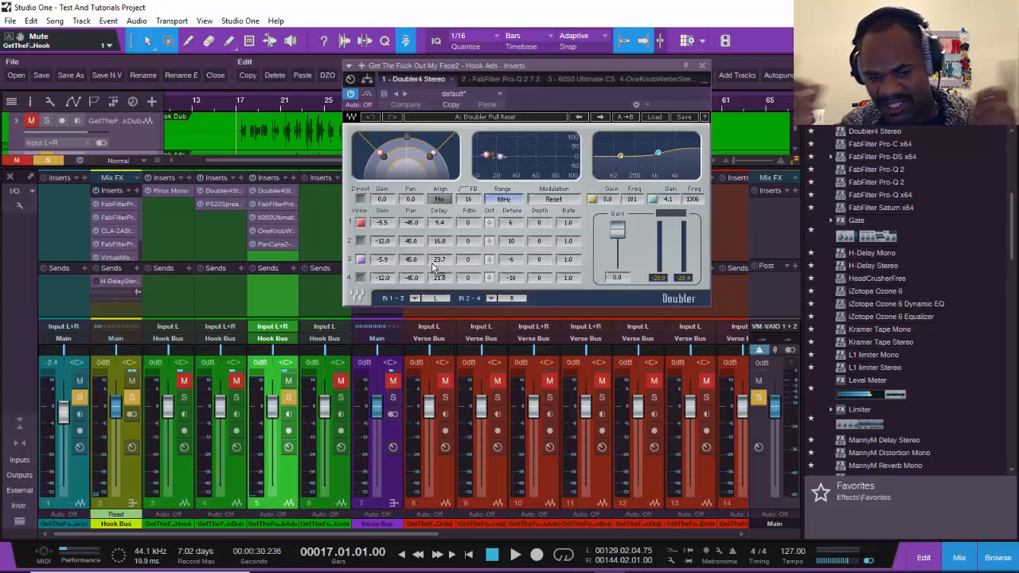
click(492, 77)
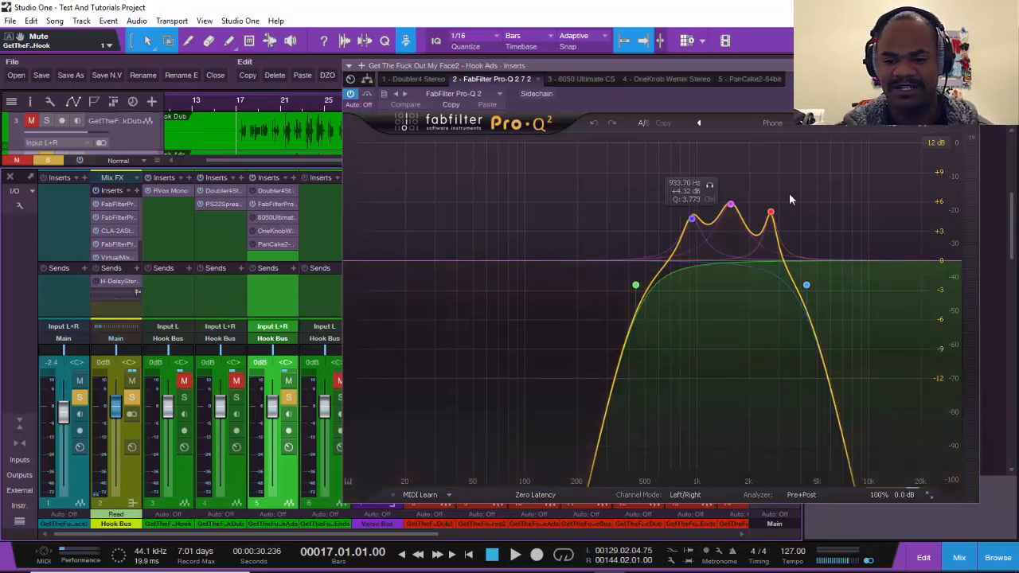
key(space)
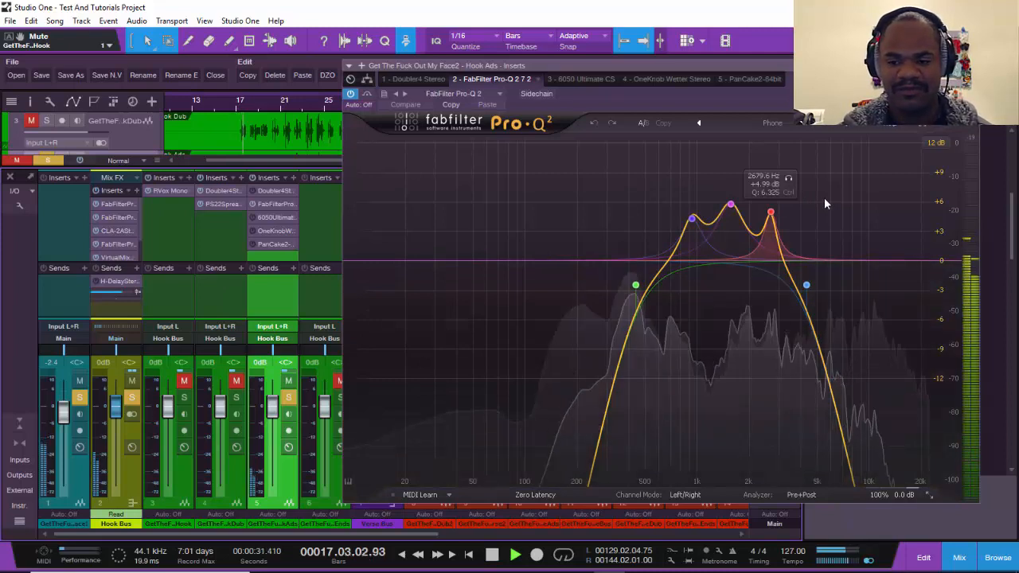
click(719, 216)
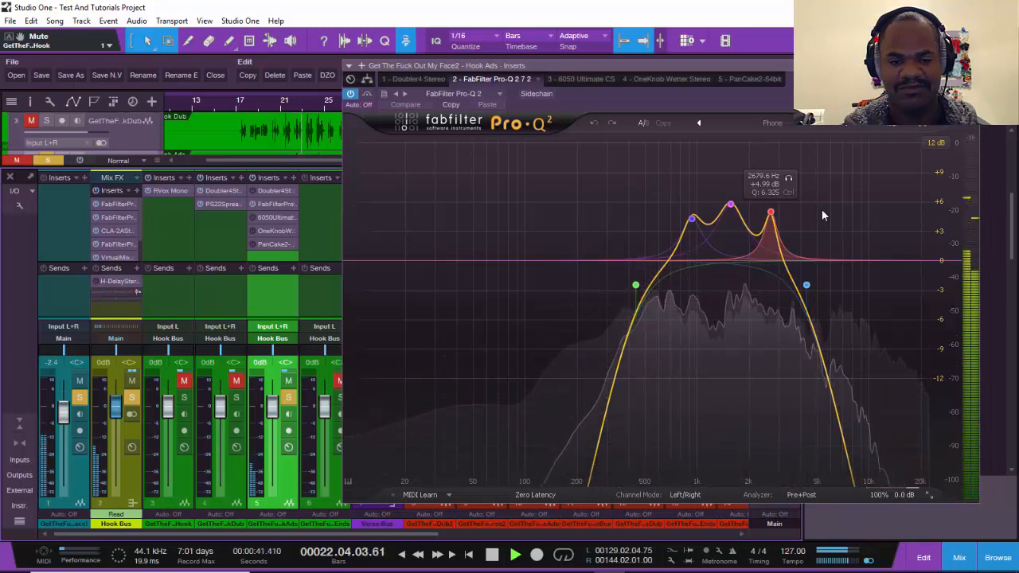
key(space)
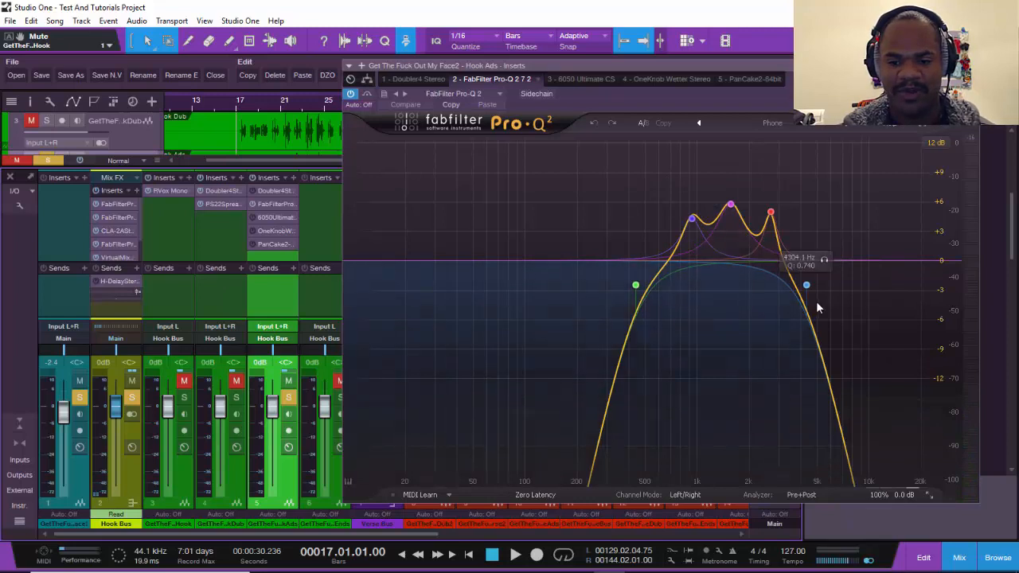
click(770, 122)
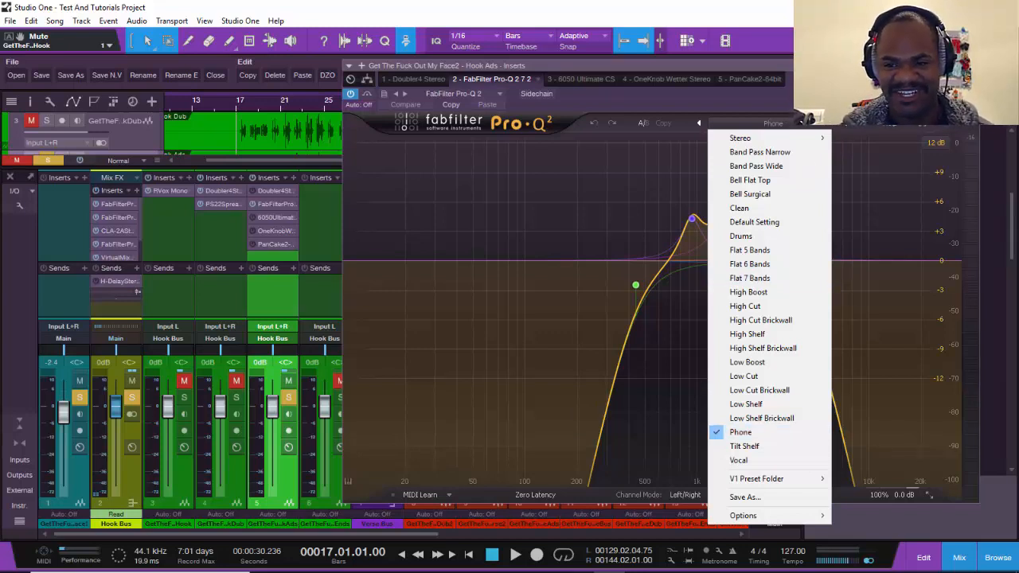
key(Escape)
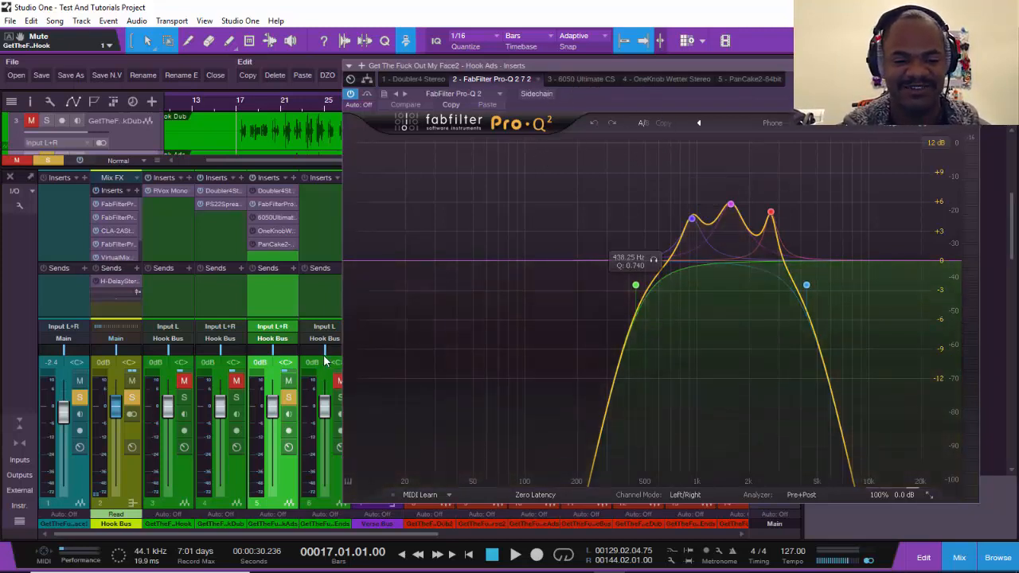
- Mute channel 1 during playback and compare the Hook Ads with FabFilter Pro-Q 2 bypassed and active
key(space)
click(78, 383)
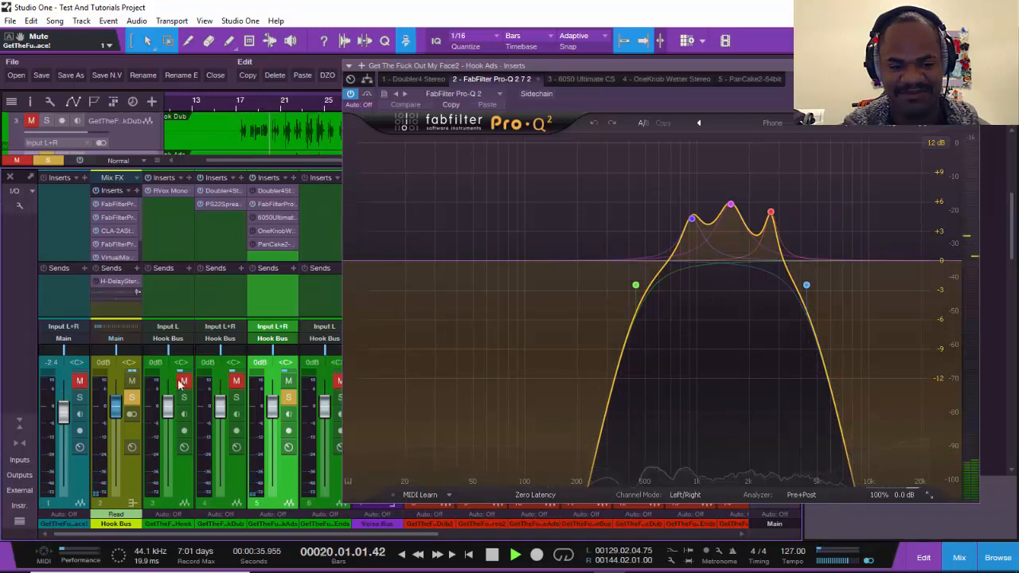
click(368, 94)
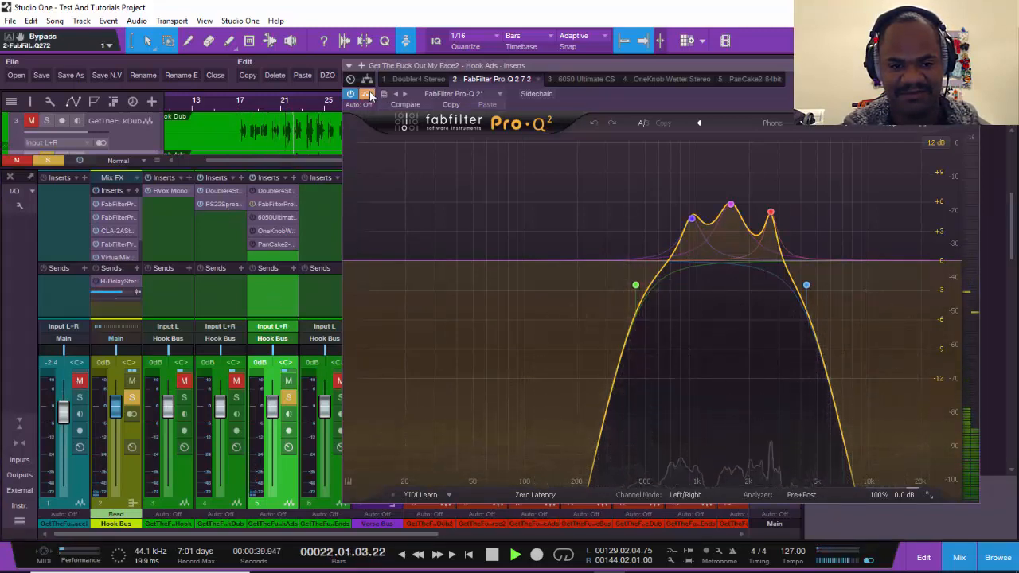
click(368, 93)
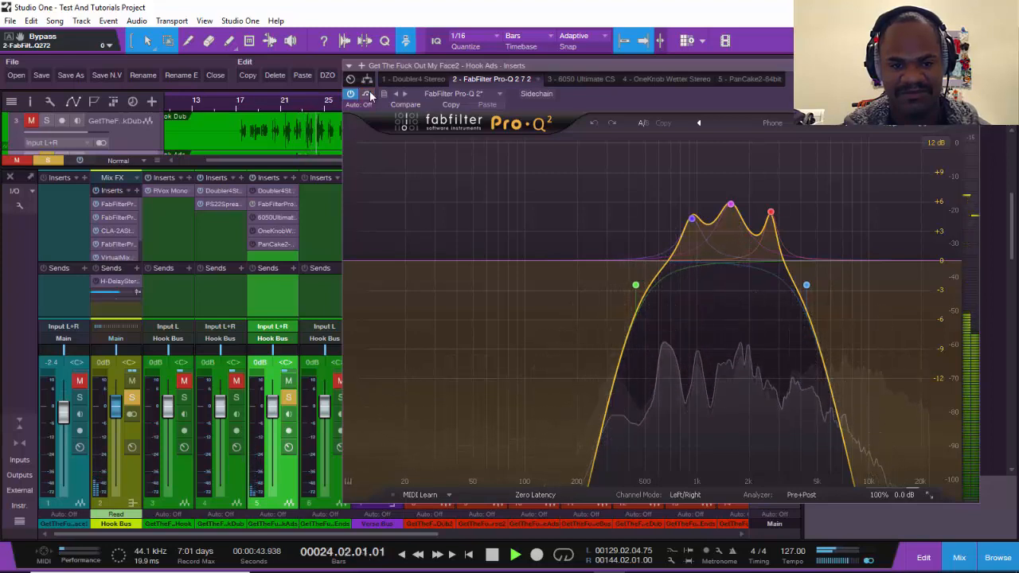
key(space)
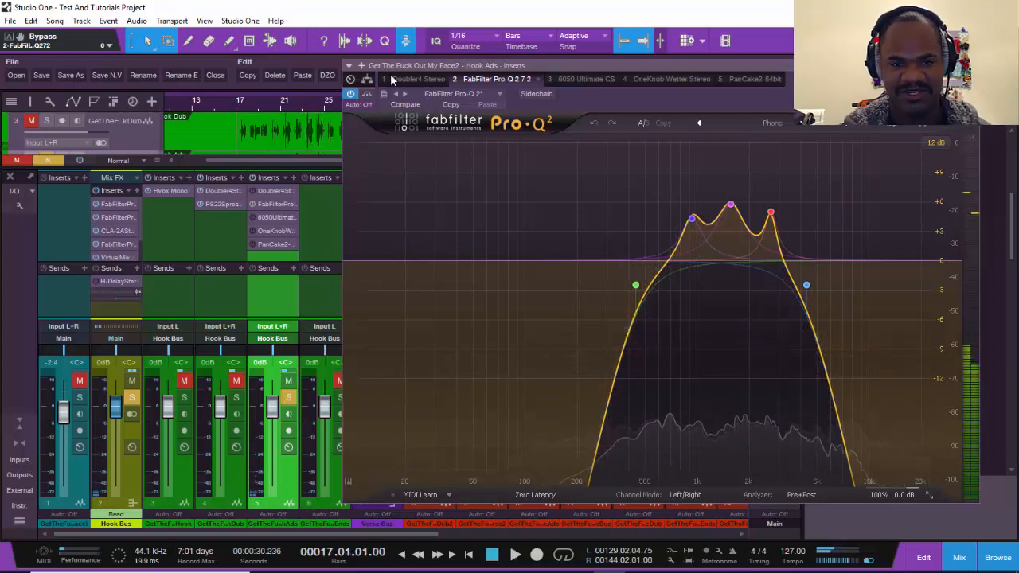
- Open the 6050 Ultimate CS insert on Hook Ads and audition its D-100 distortion module
click(555, 79)
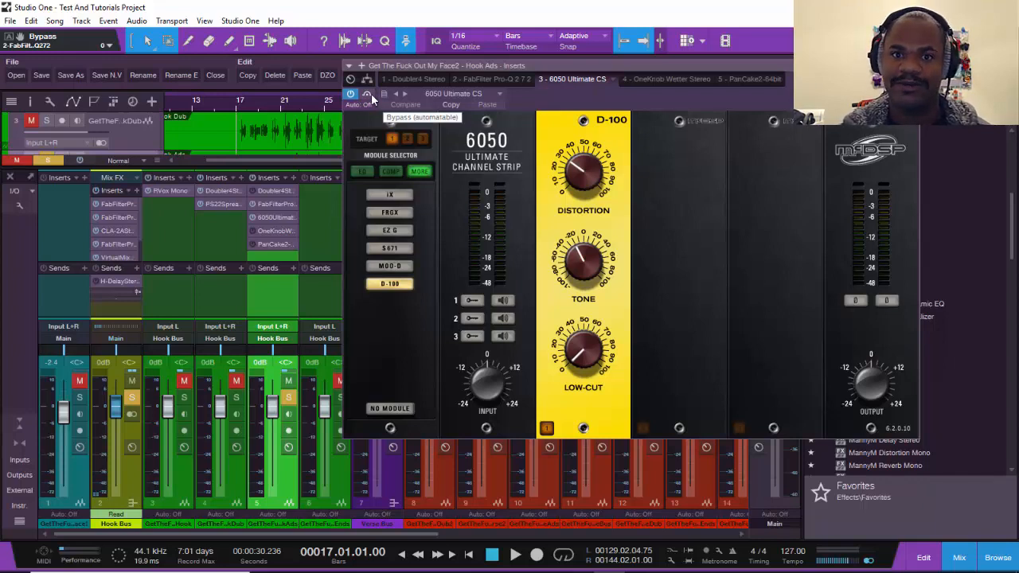
key(space)
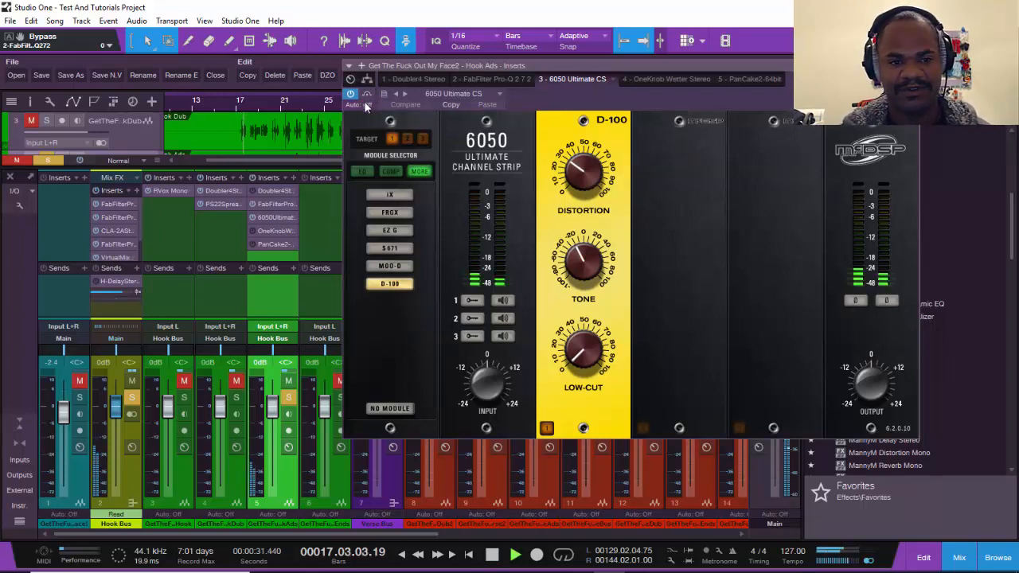
key(space)
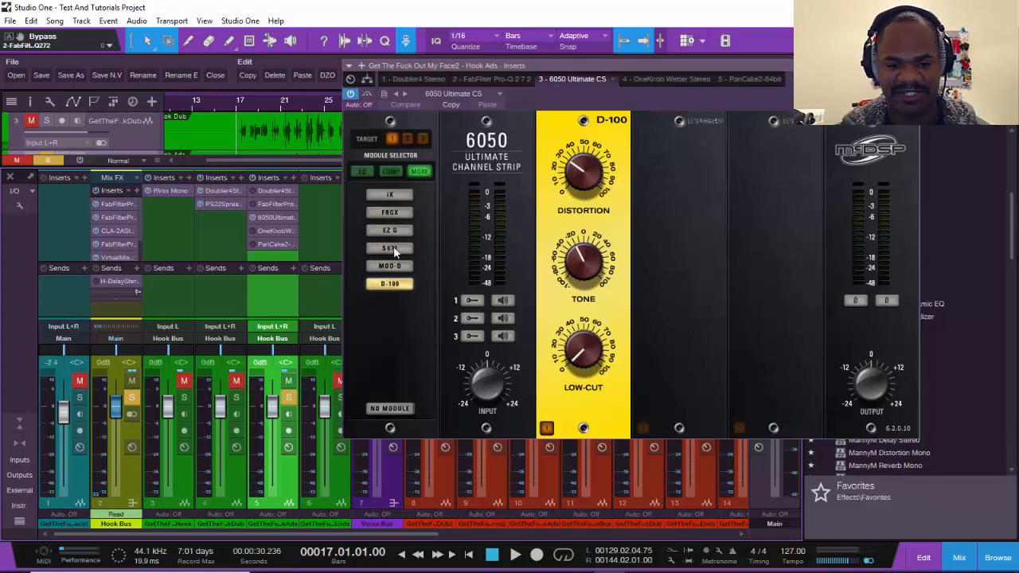
- Clear the 6050 strip's first module, try MOO-D in its place, and restore D-100
click(389, 409)
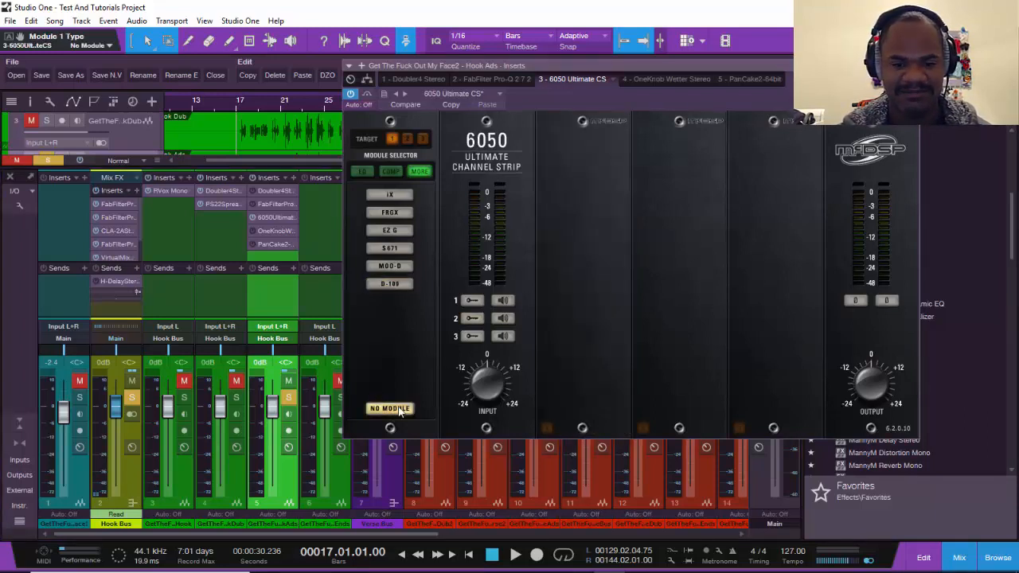
click(402, 268)
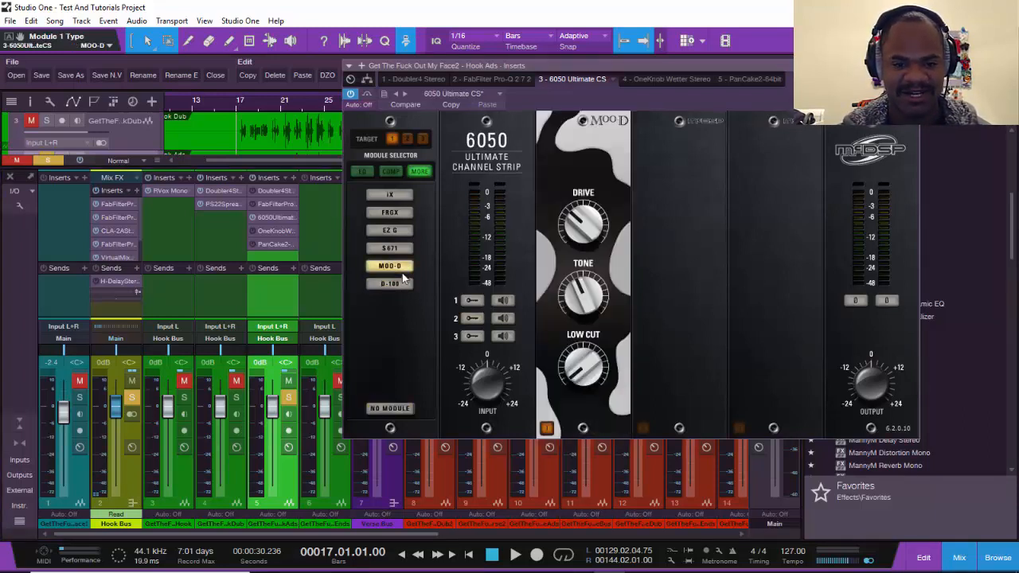
click(394, 284)
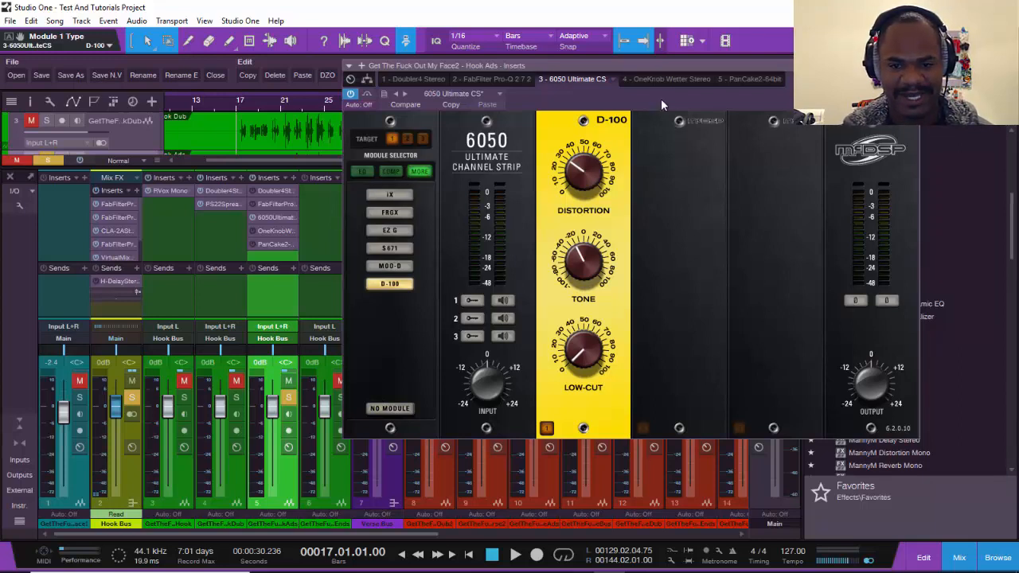
- Load the EZ G gate into the second module slot of the 6050 Ultimate CS
click(711, 123)
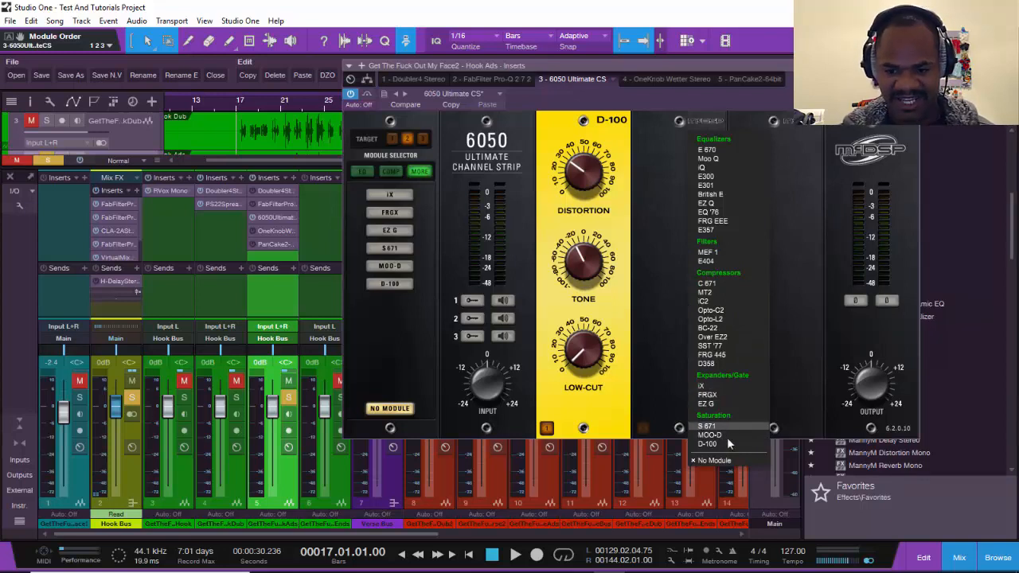
click(723, 396)
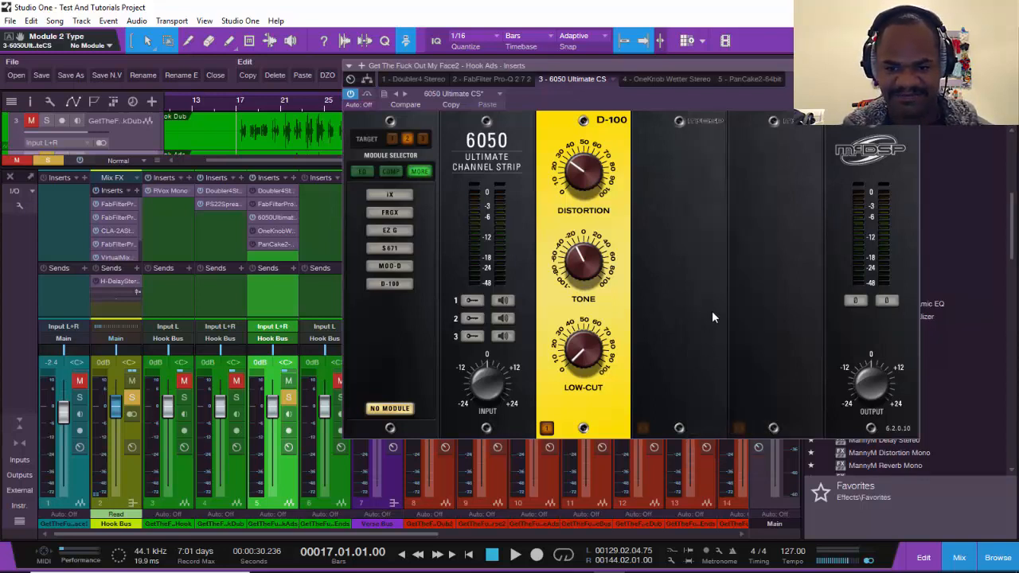
click(698, 119)
click(721, 400)
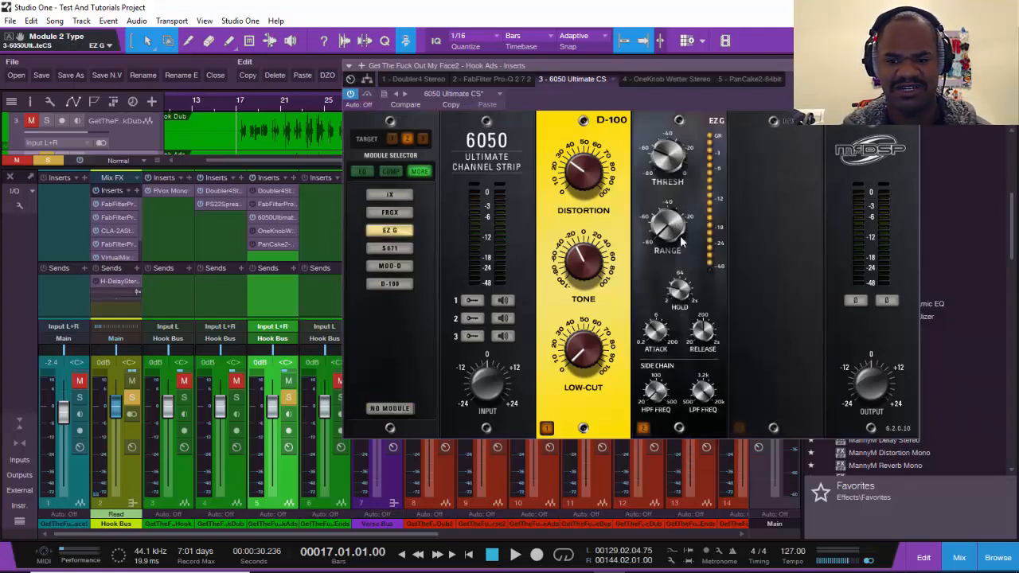
- Audition the EZ G gate while sweeping its threshold down to about -71.5 and back up to -53.6
key(space)
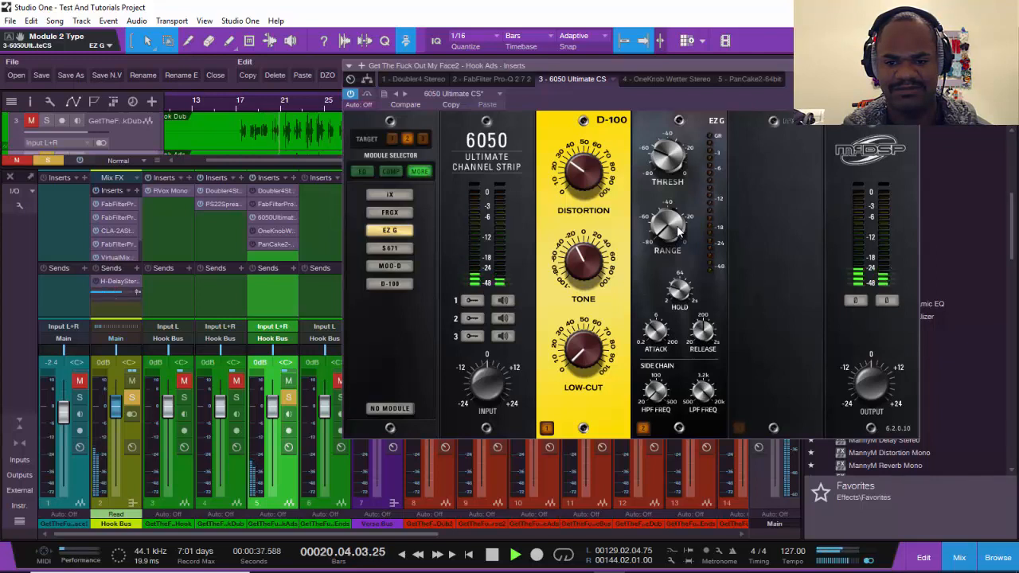
click(669, 149)
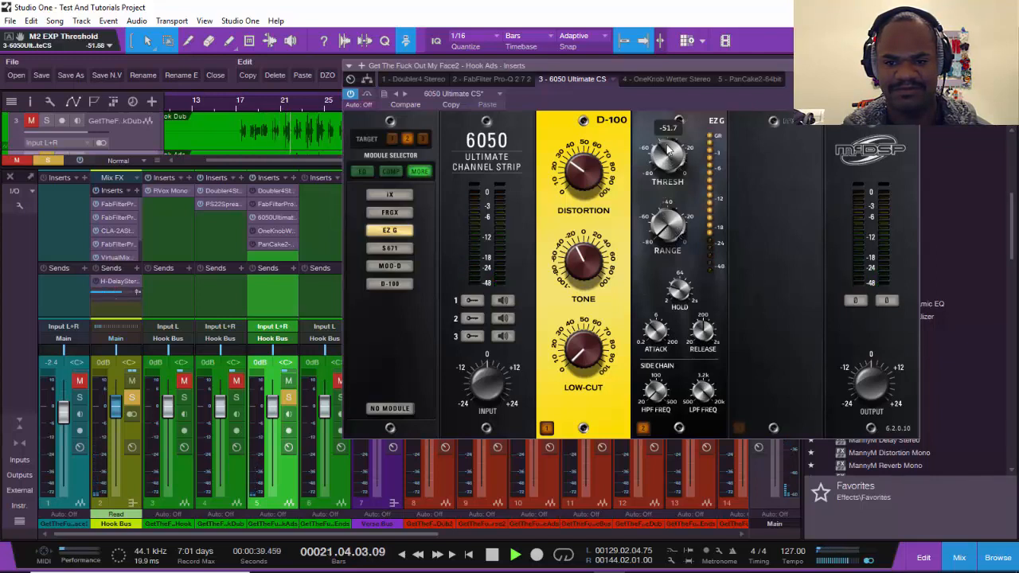
drag(668, 149, 671, 195)
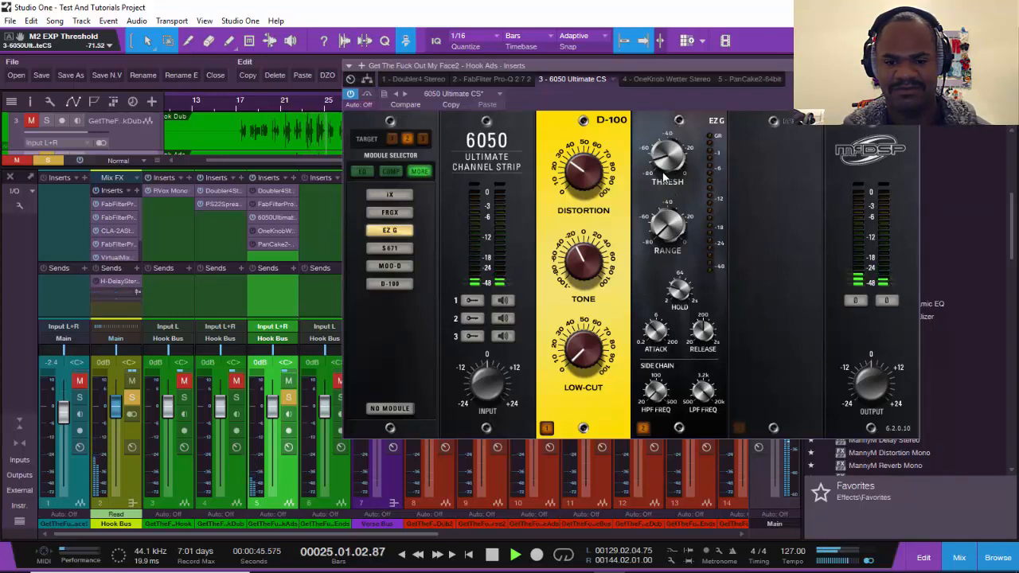
drag(665, 168, 664, 136)
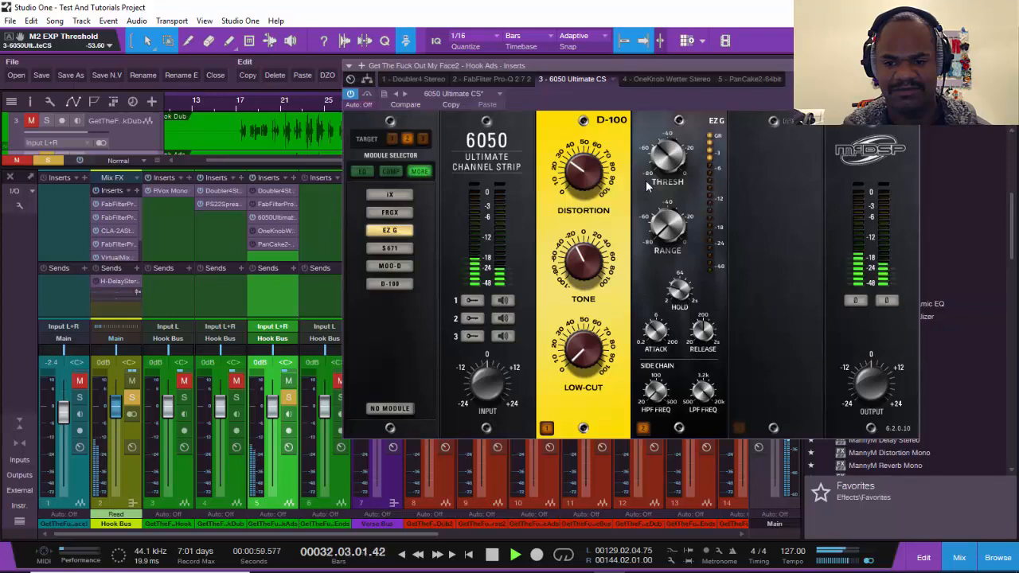
key(space)
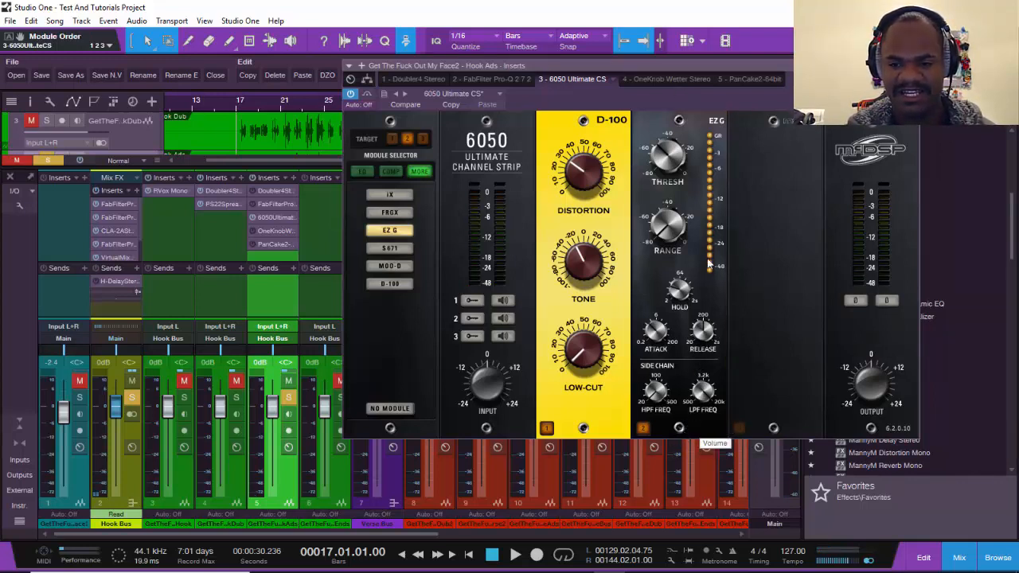
- Remove the EZ G gate from the 6050 strip's second slot by setting it to No Module
click(717, 121)
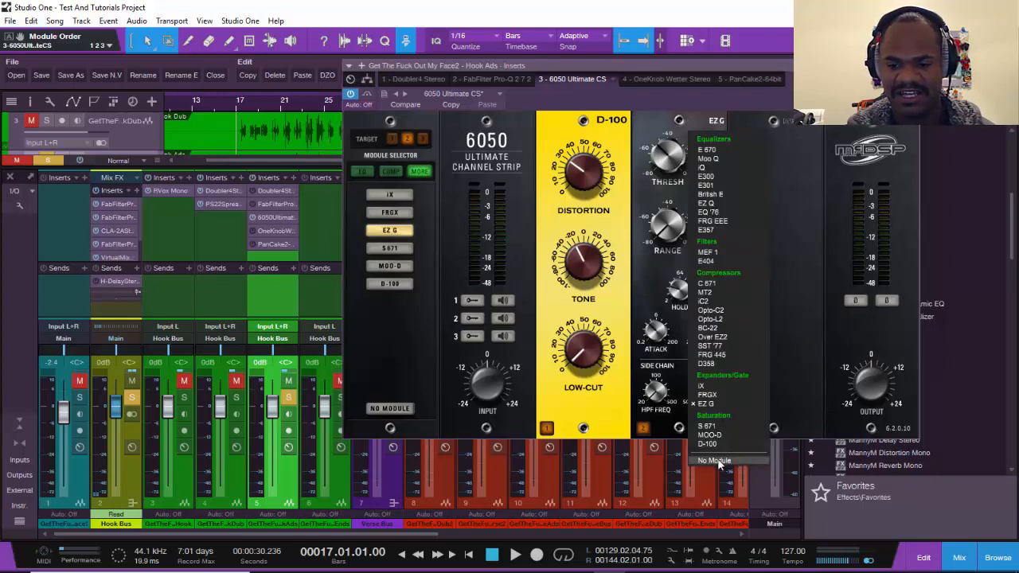
click(706, 405)
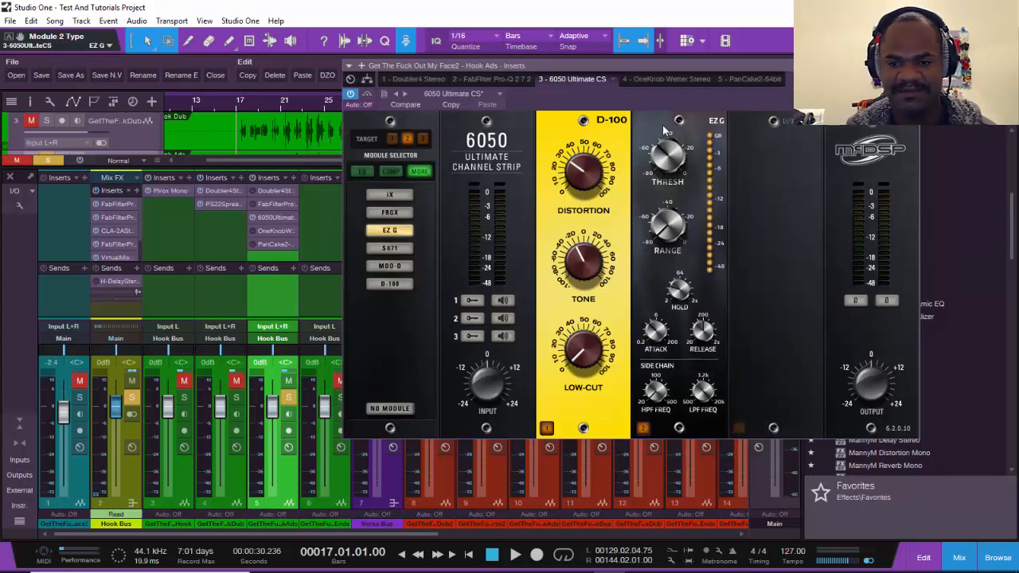
click(714, 121)
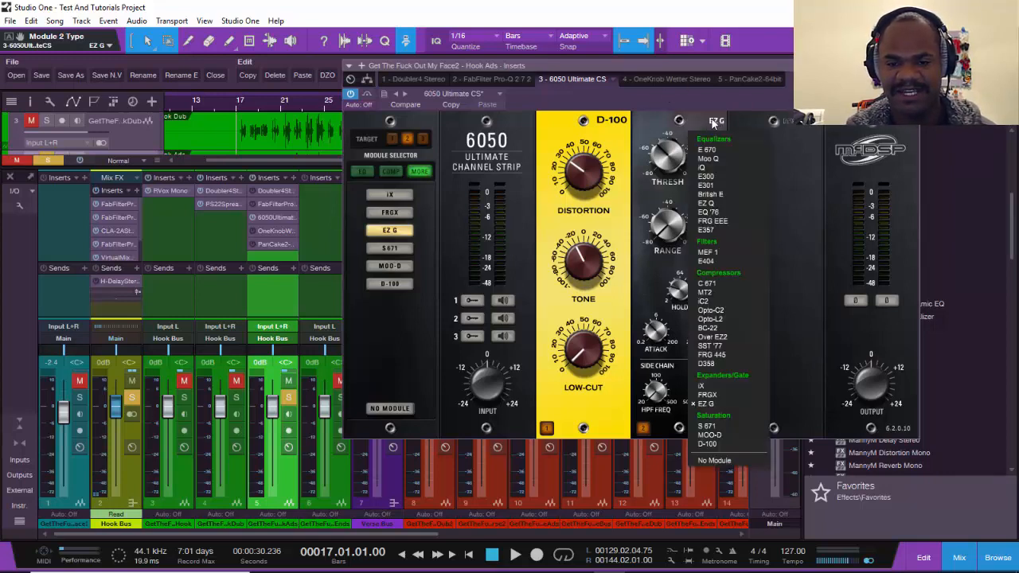
click(713, 460)
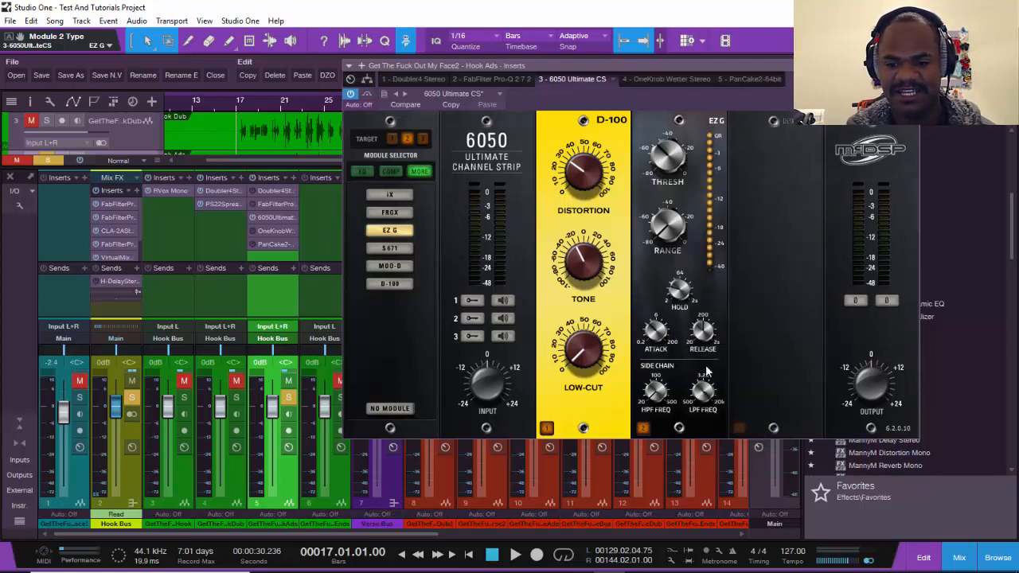
click(408, 409)
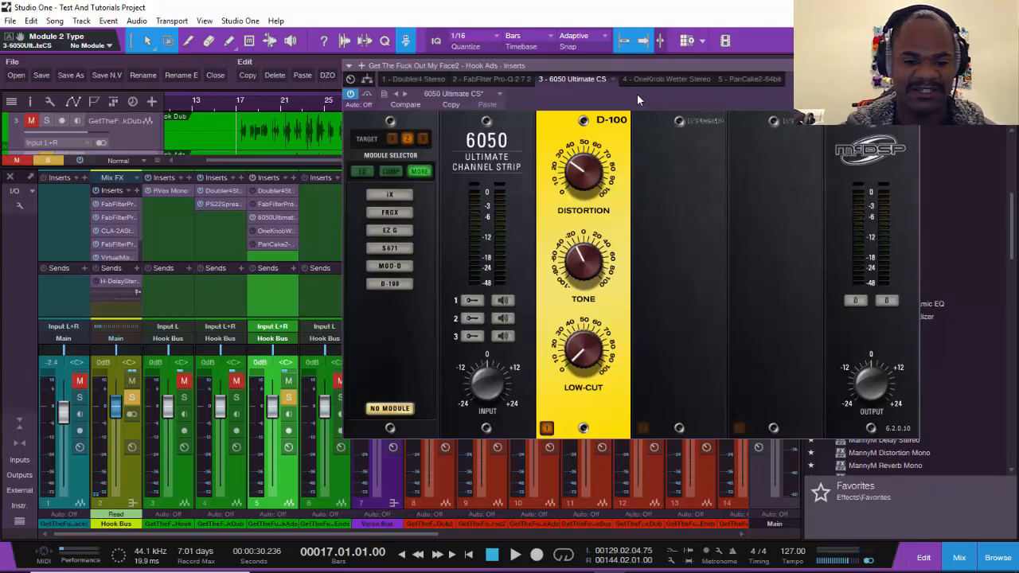
- Play the Hook Ends channel soloed from 20.04.01 just before bar 21, and mute it again
click(318, 269)
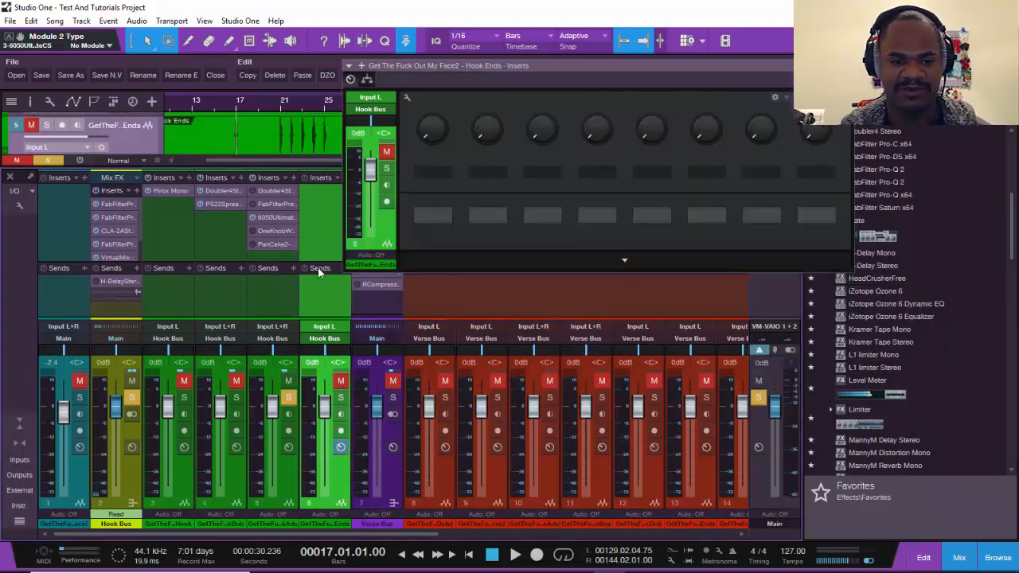
click(846, 66)
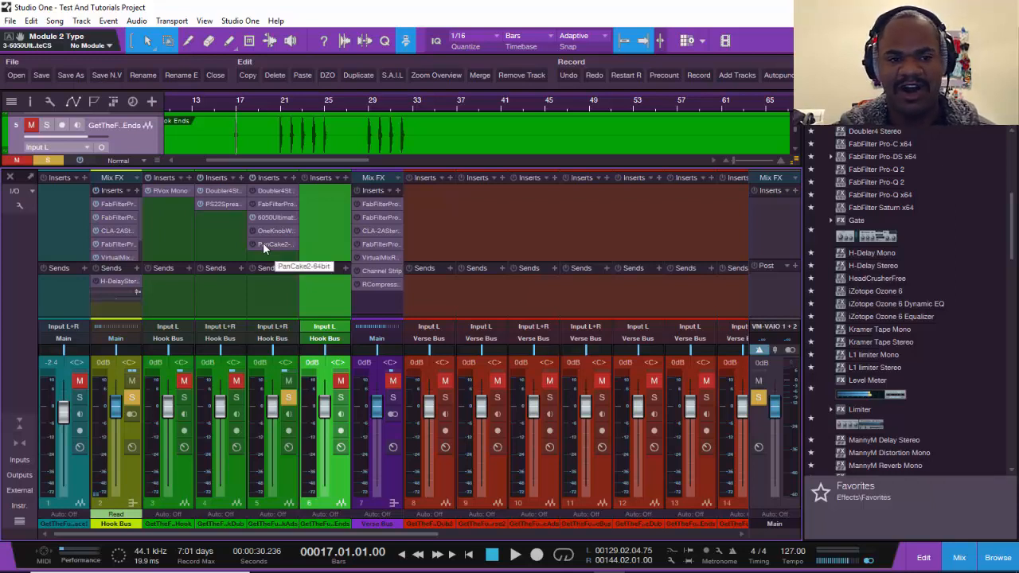
scroll(250, 96, up, 5)
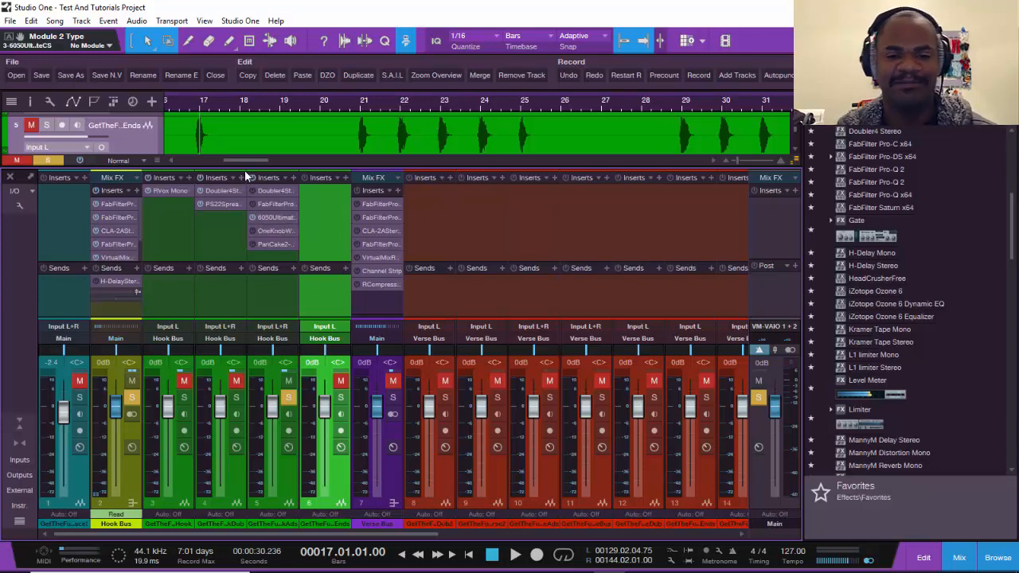
click(354, 102)
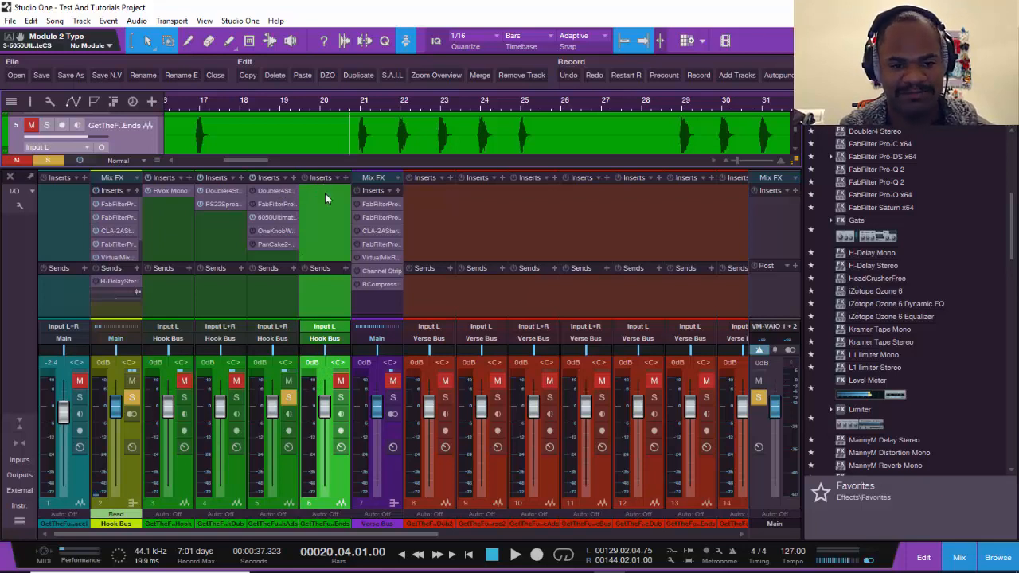
click(341, 397)
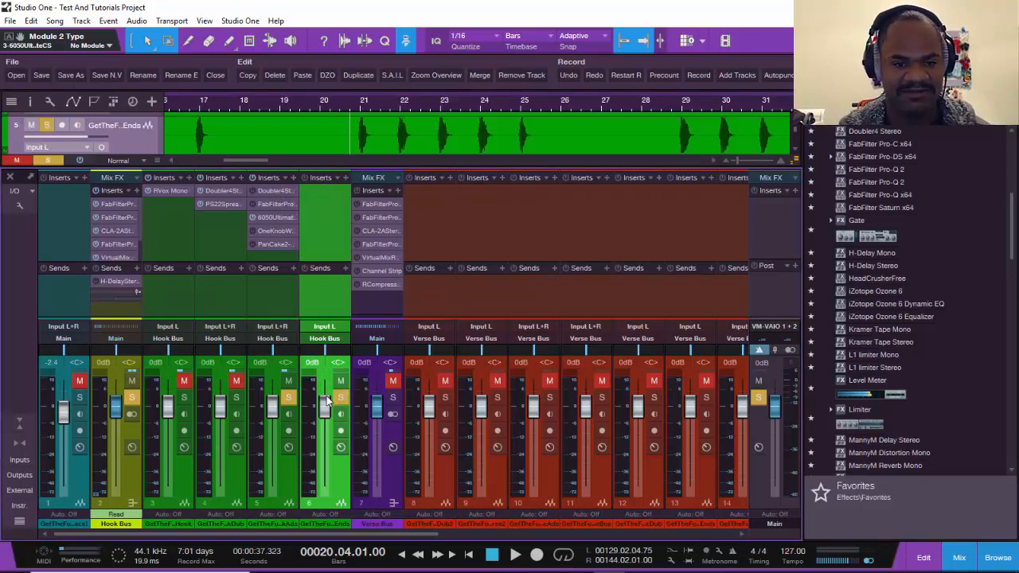
key(space)
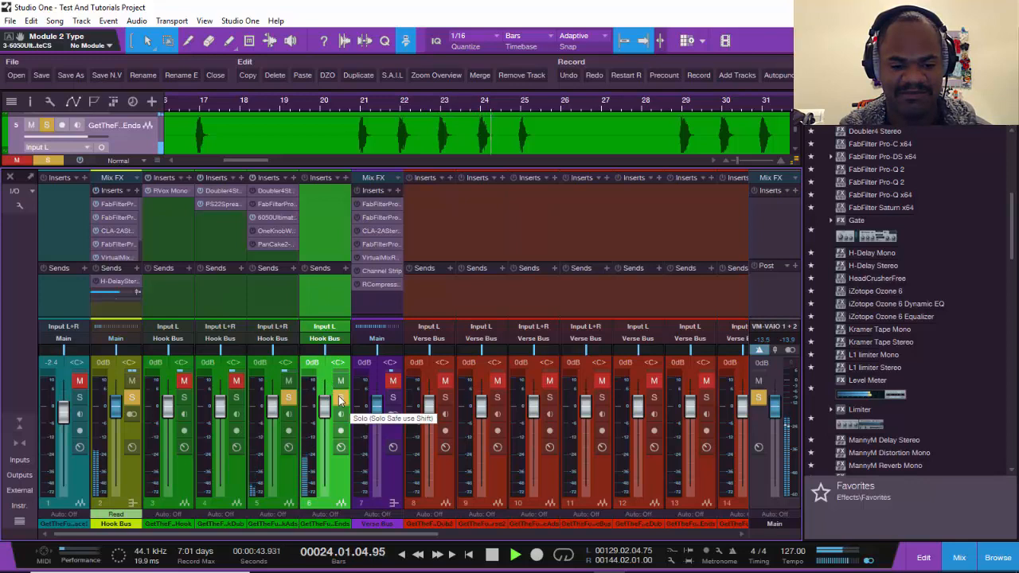
key(space)
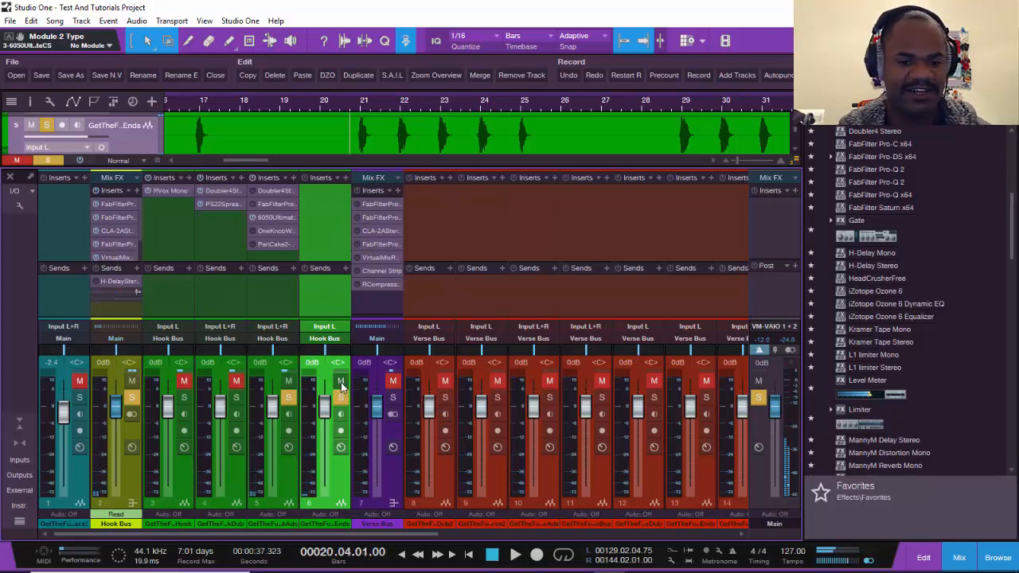
click(341, 382)
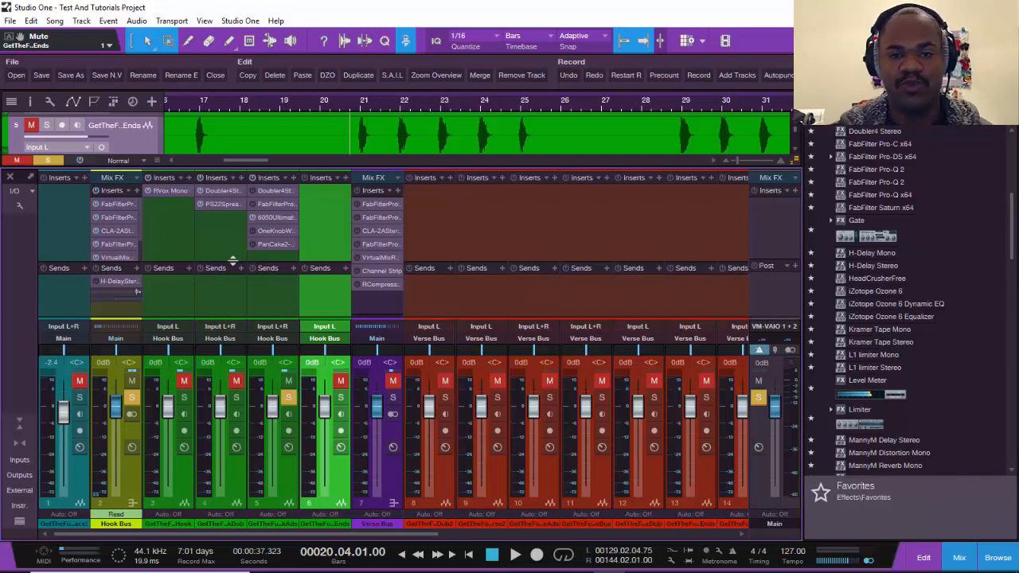
- Open the OneKnob Wetter insert on Hook Ads and sweep Wetter to 10.0 and back to 0.9 during playback
click(262, 230)
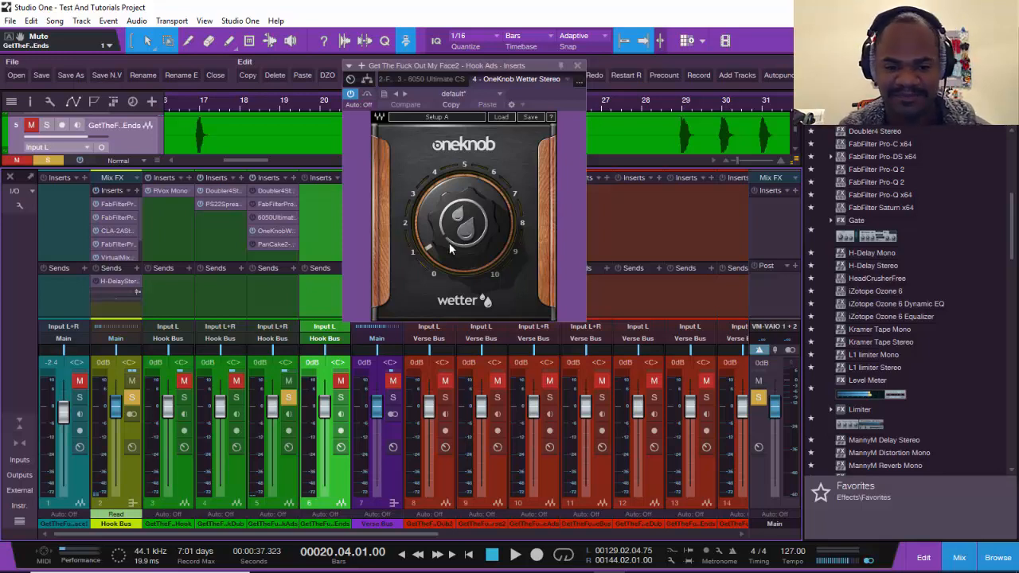
mouse_move(449, 249)
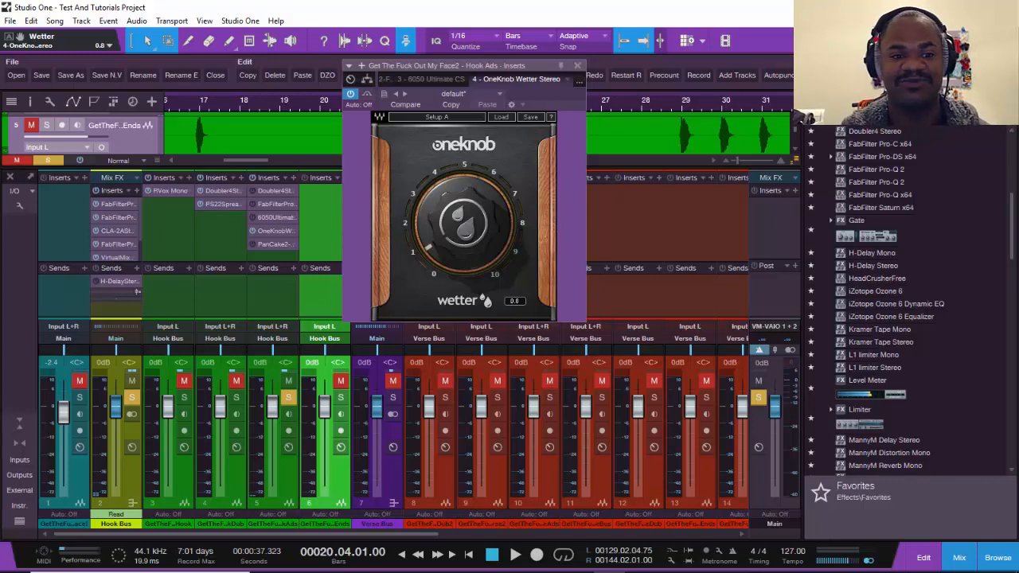
key(space)
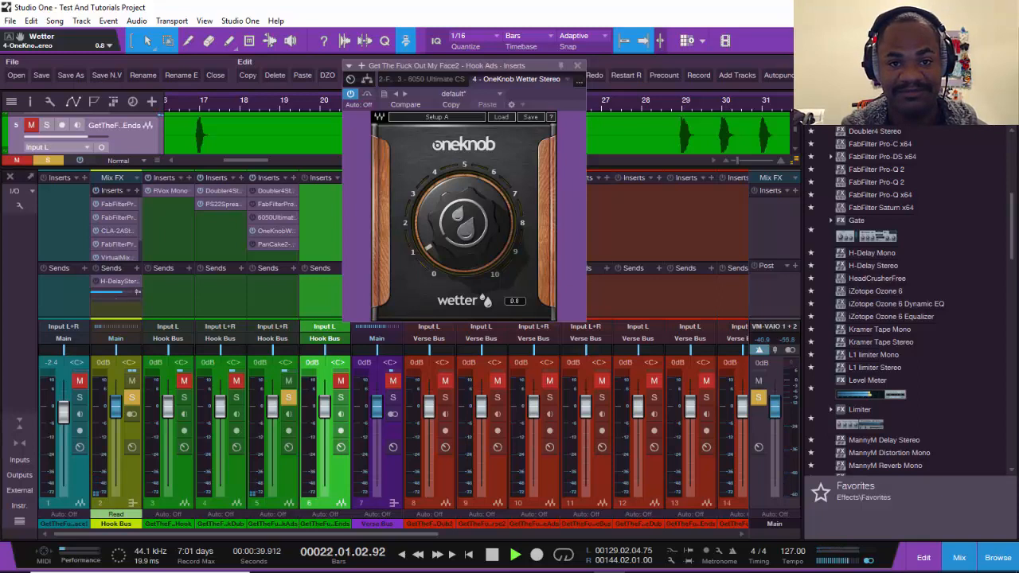
drag(449, 248, 449, 121)
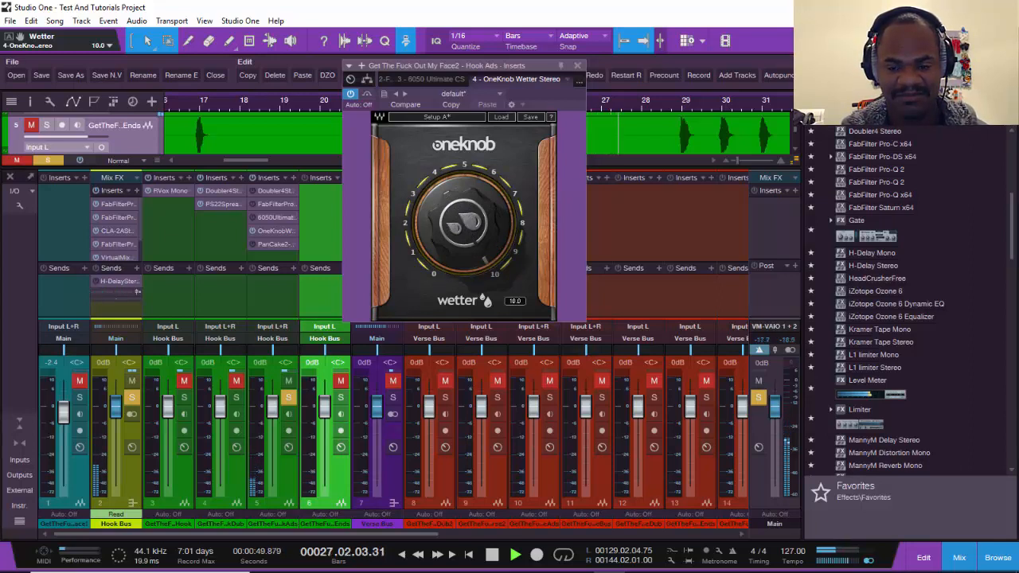
drag(449, 121, 449, 279)
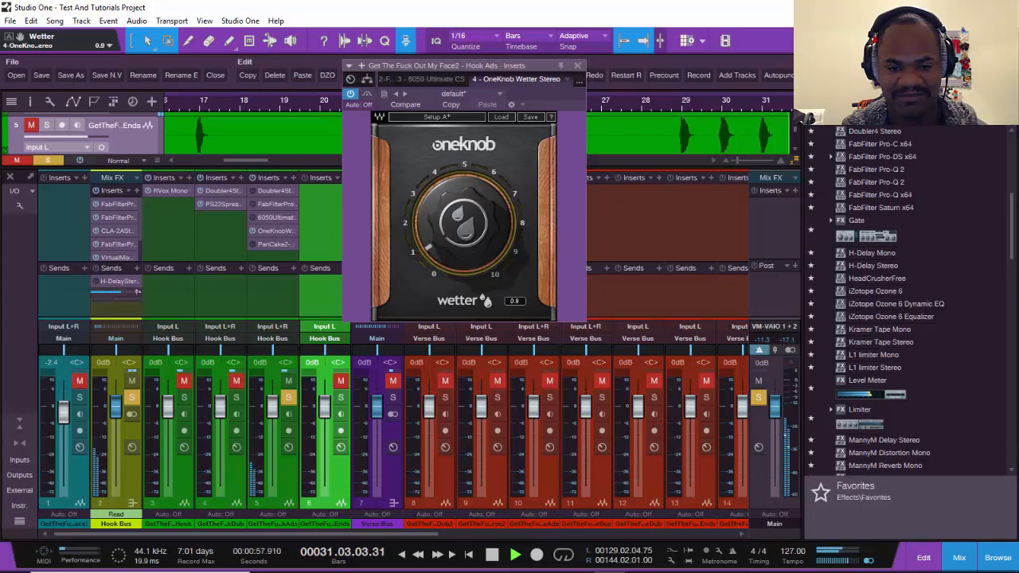
key(space)
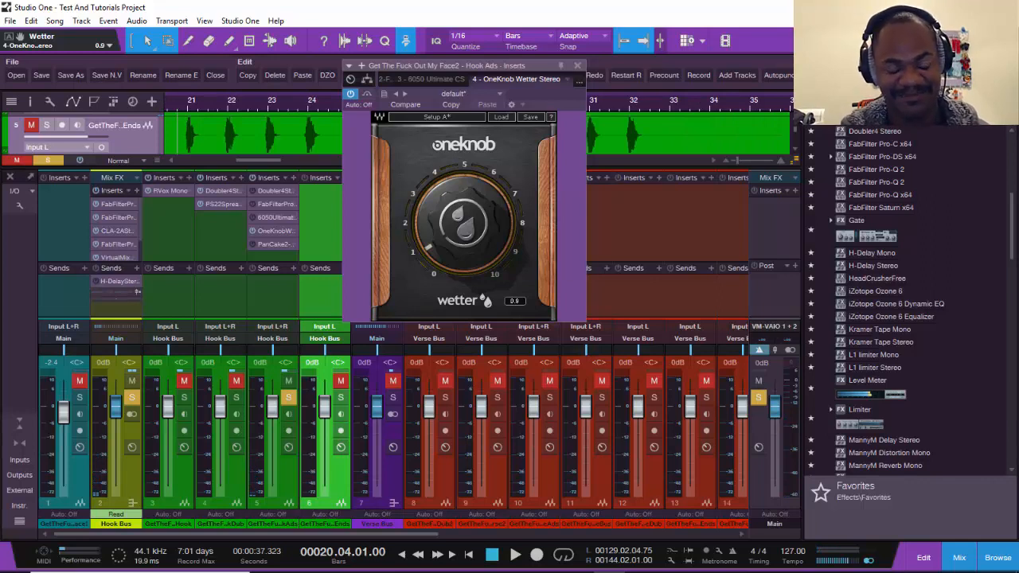
- Set Wetter to 10.0 and briefly audition the fully wet ad-libs
drag(468, 261, 469, 179)
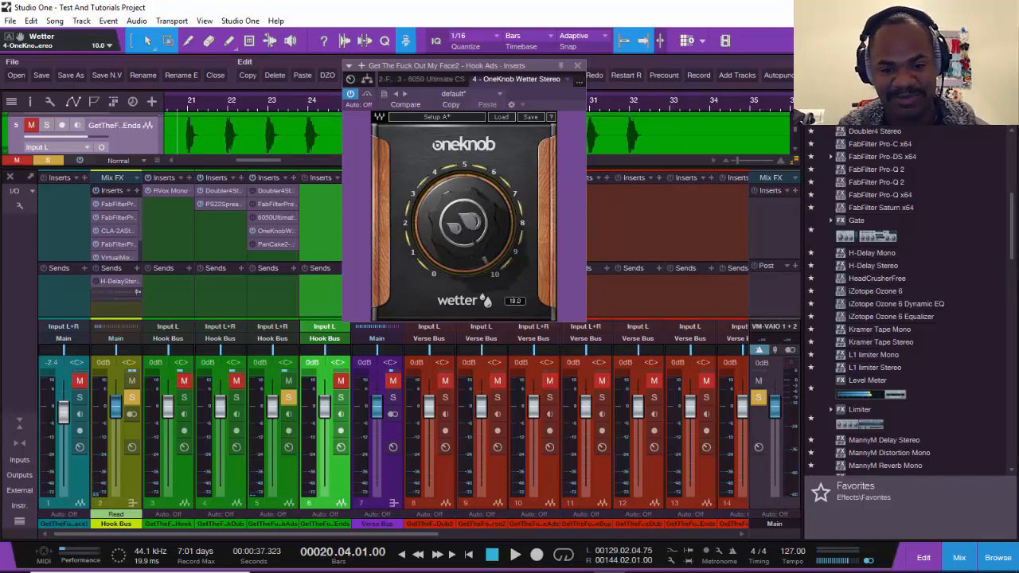
key(space)
key(space)
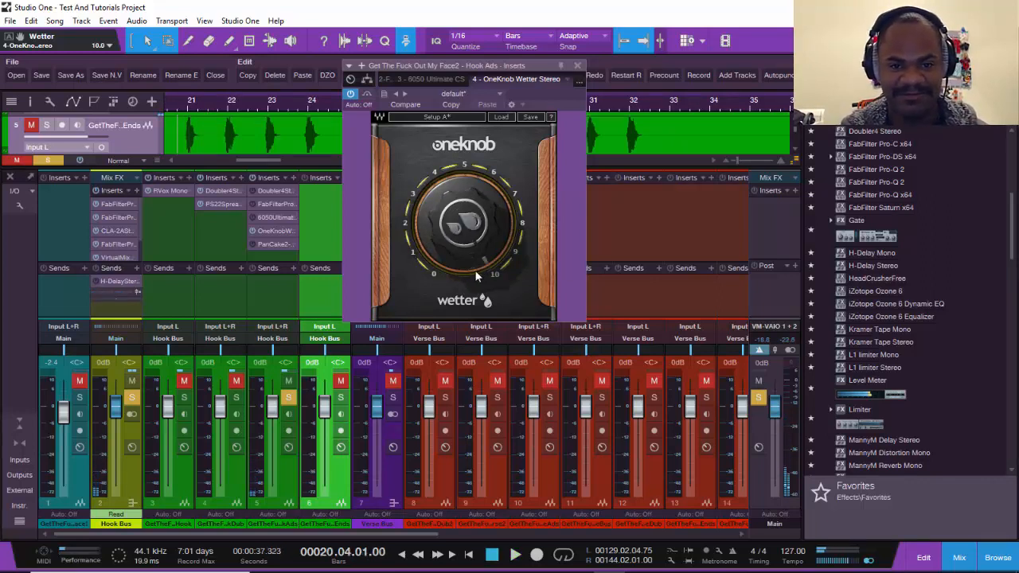
- Set Wetter to 0.5 and audition the ad-libs with the subtle reverb
drag(469, 261, 468, 340)
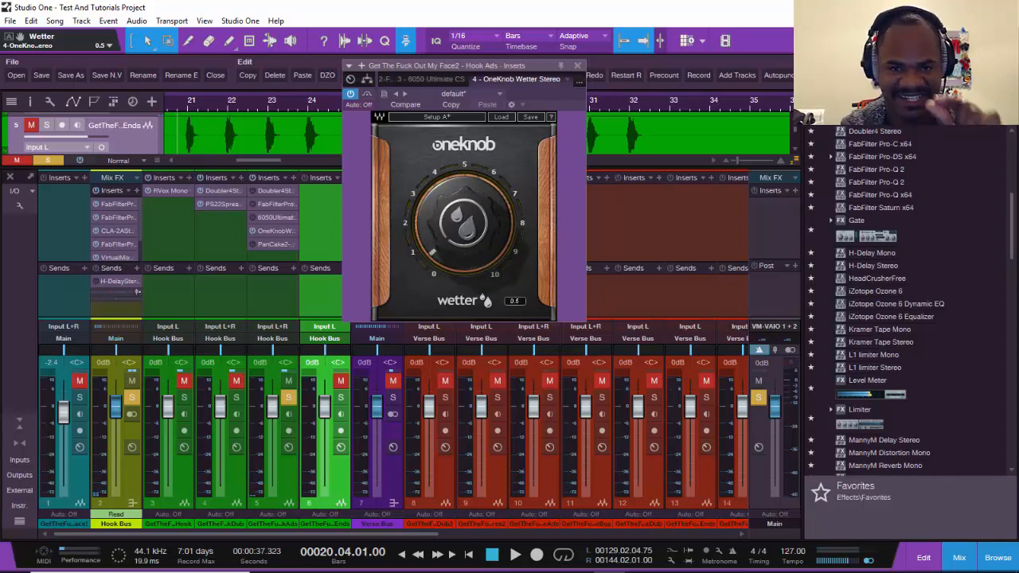
key(space)
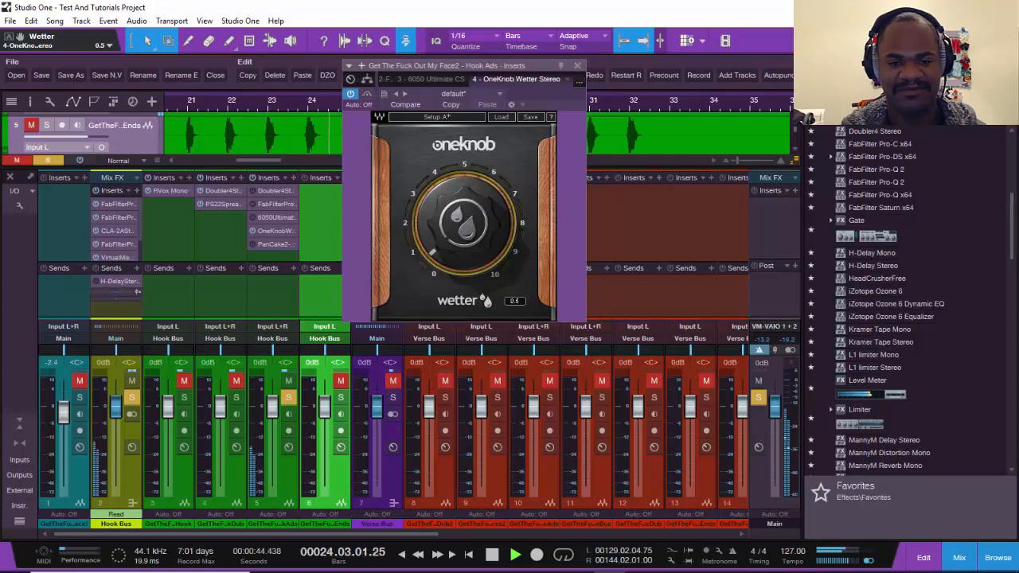
key(space)
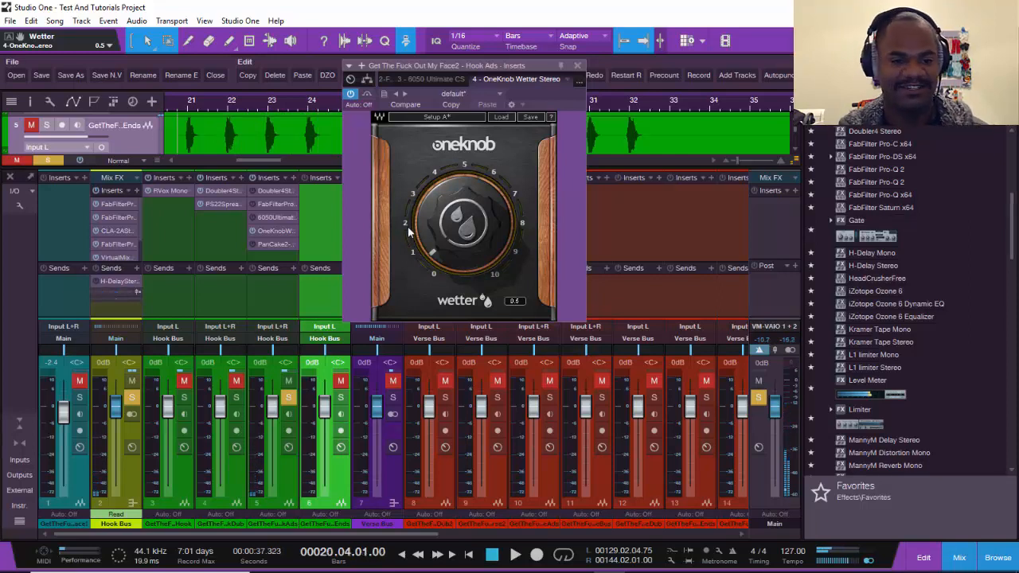
- Deactivate OneKnob Wetter on Hook Ads and open the PanCake2 insert in its place
click(263, 230)
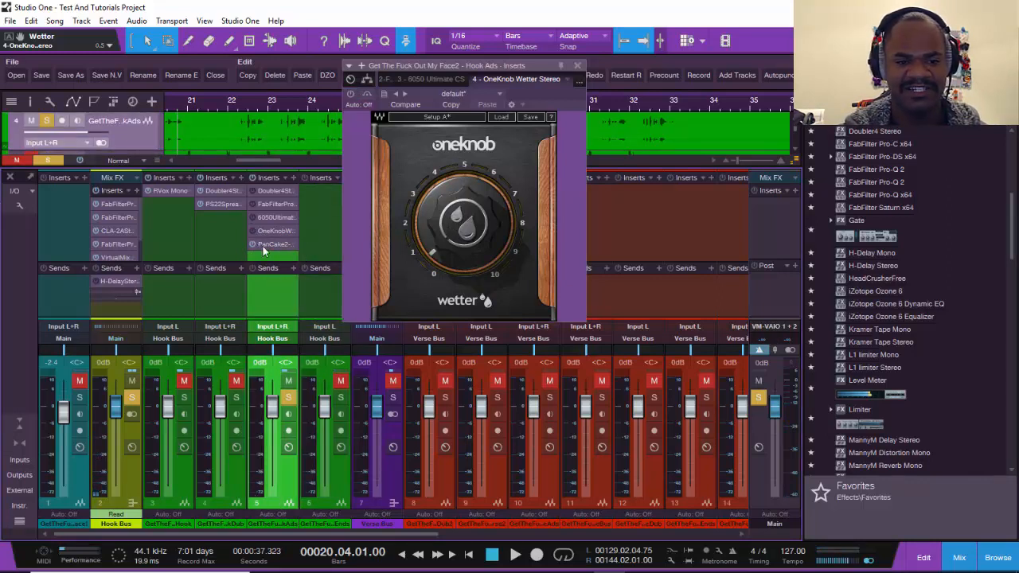
click(262, 246)
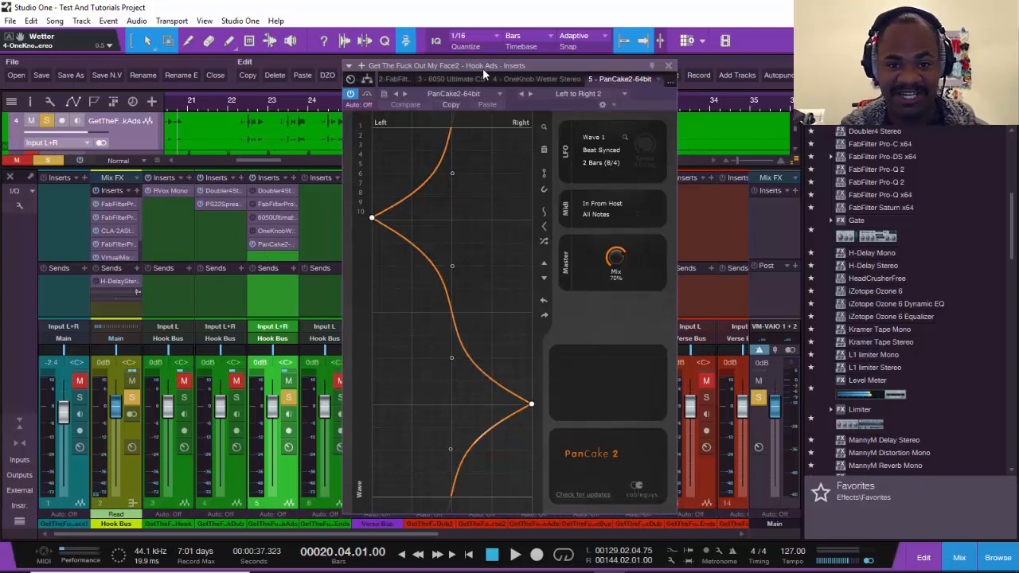
drag(484, 68, 484, 54)
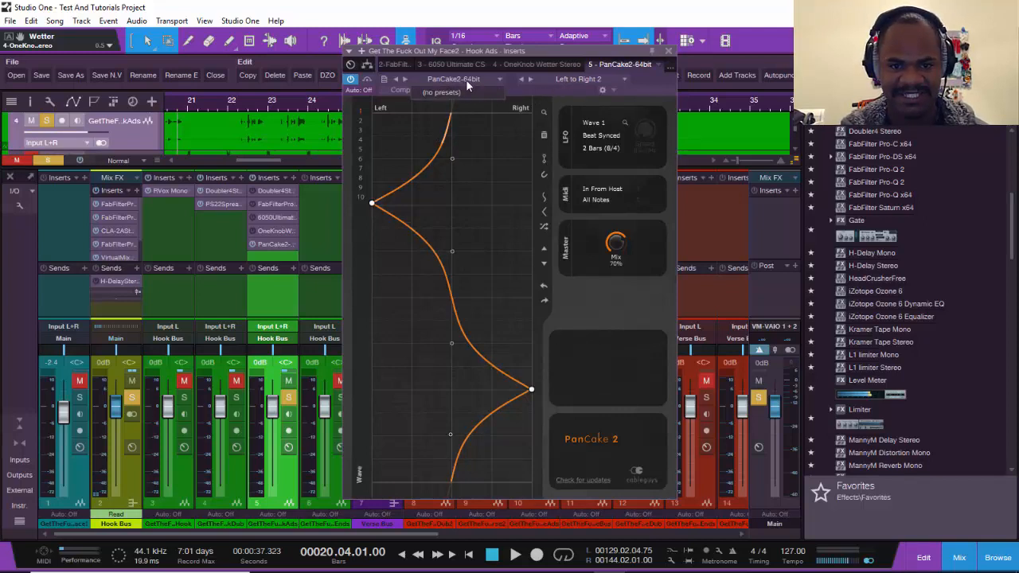
- Examine PanCake2's MIDI, beat sync and wave options, keeping Wave 1 selected
click(602, 190)
click(603, 191)
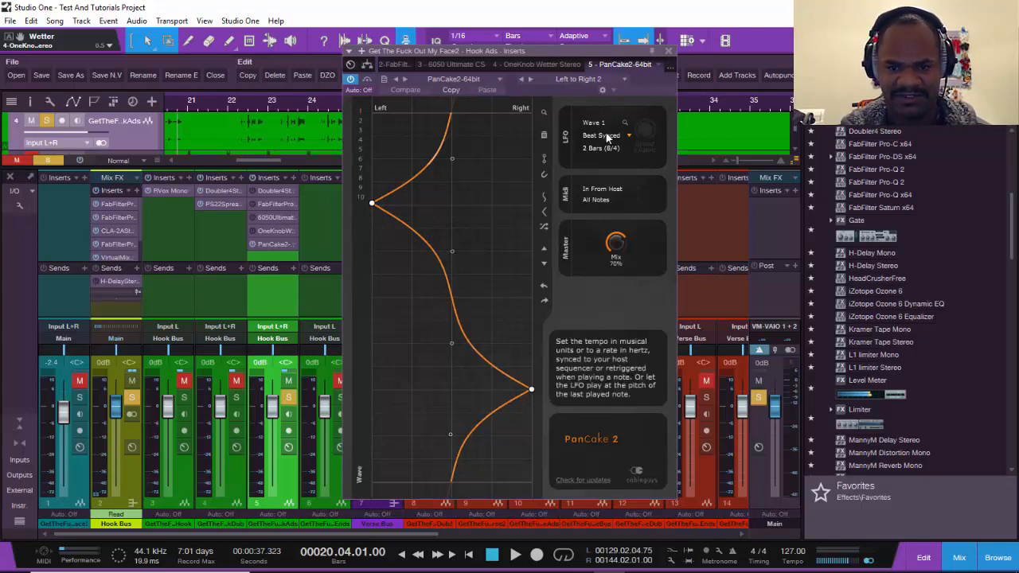
click(603, 136)
click(608, 137)
click(603, 123)
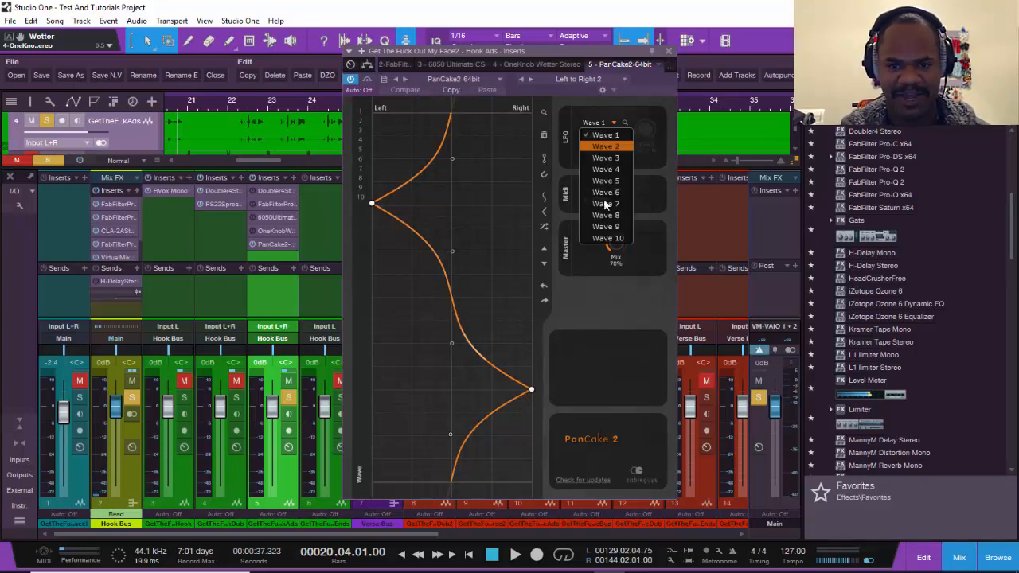
click(603, 134)
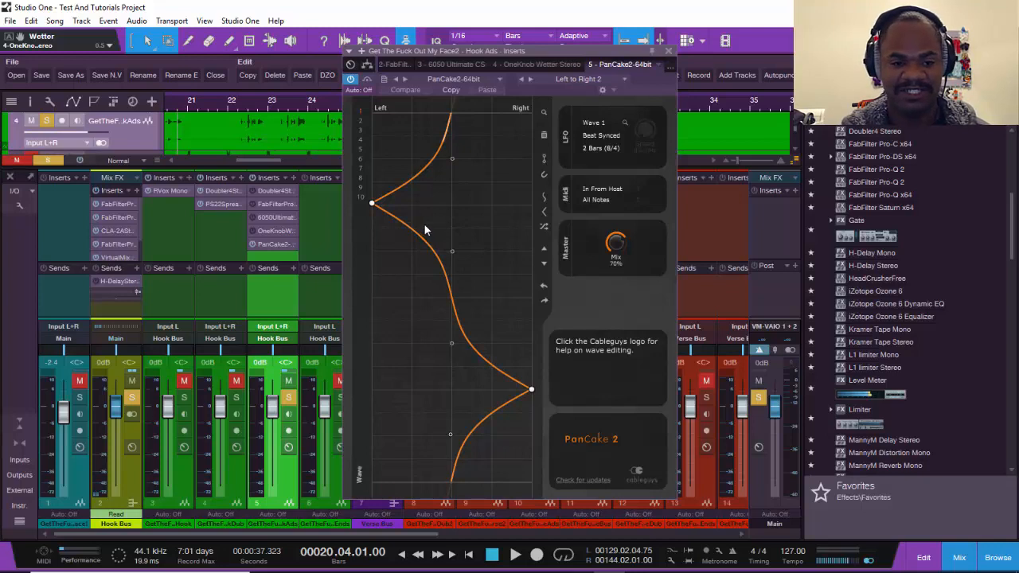
- Audition the Hook Ads with PanCake2's auto-panning and close the plugin window
key(space)
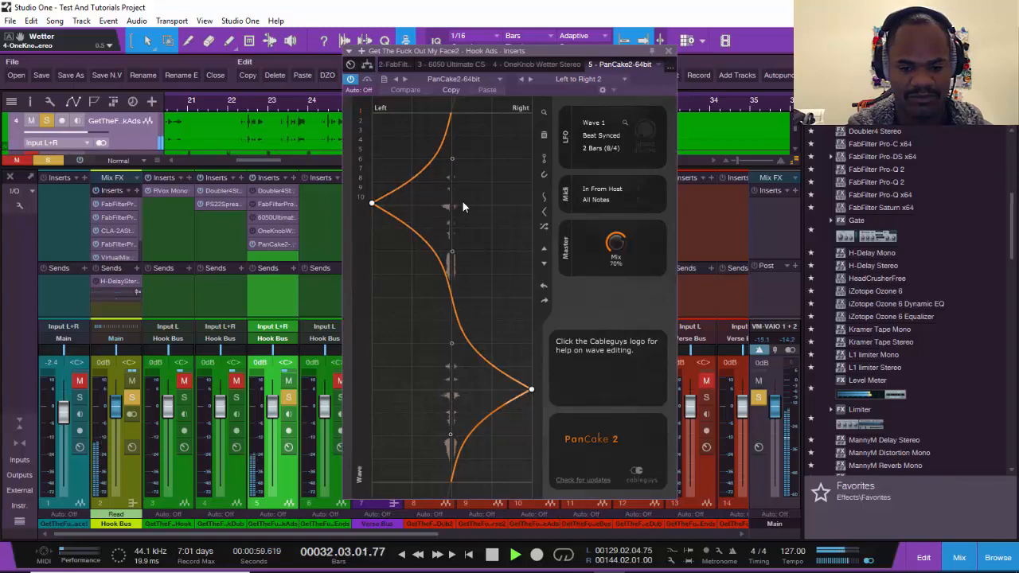
key(space)
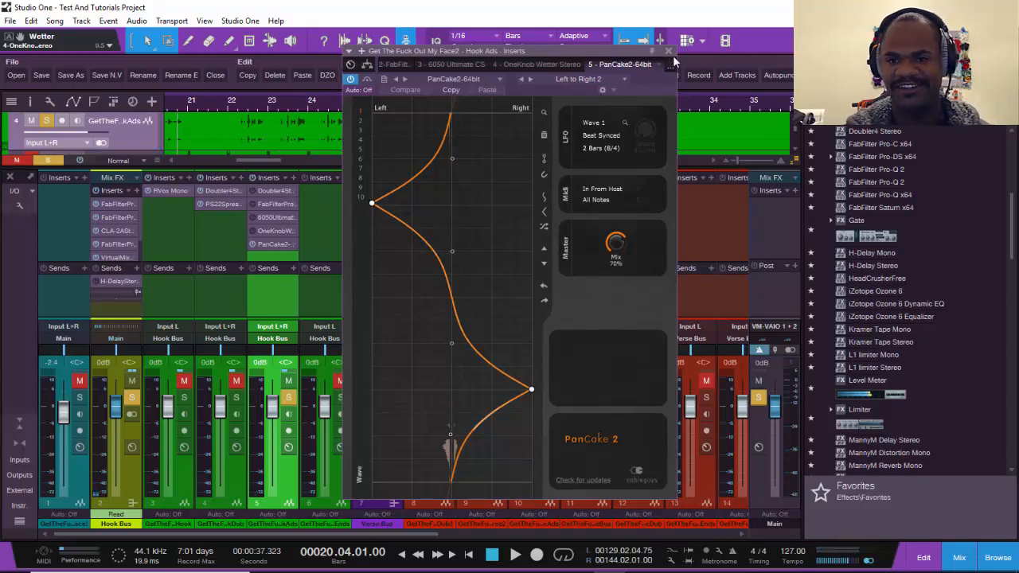
click(673, 52)
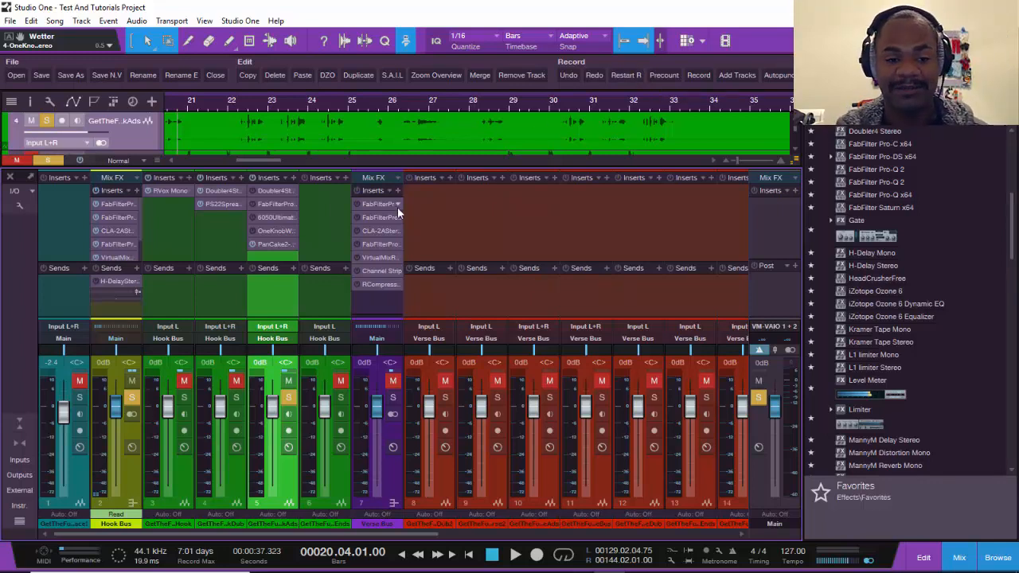
- Place the playback position at 17.03.01 and open the Doubler4 Stereo insert on Hook Ads
drag(273, 162, 256, 140)
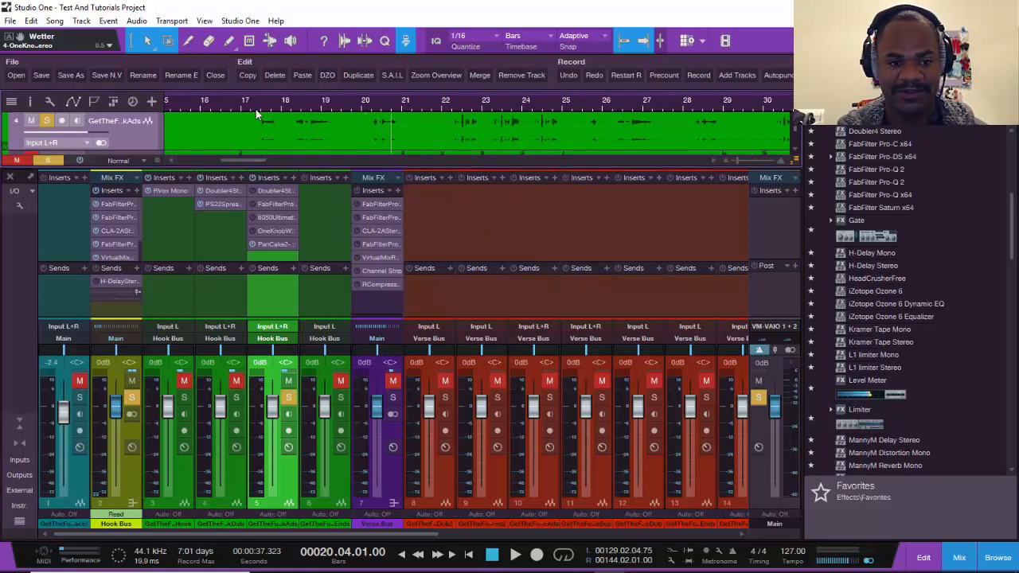
click(257, 115)
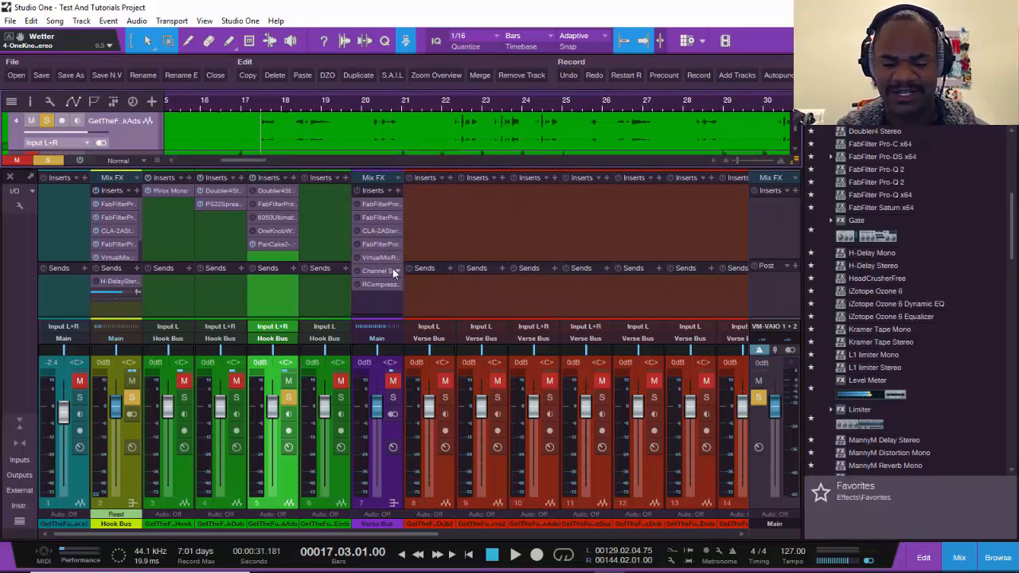
click(270, 192)
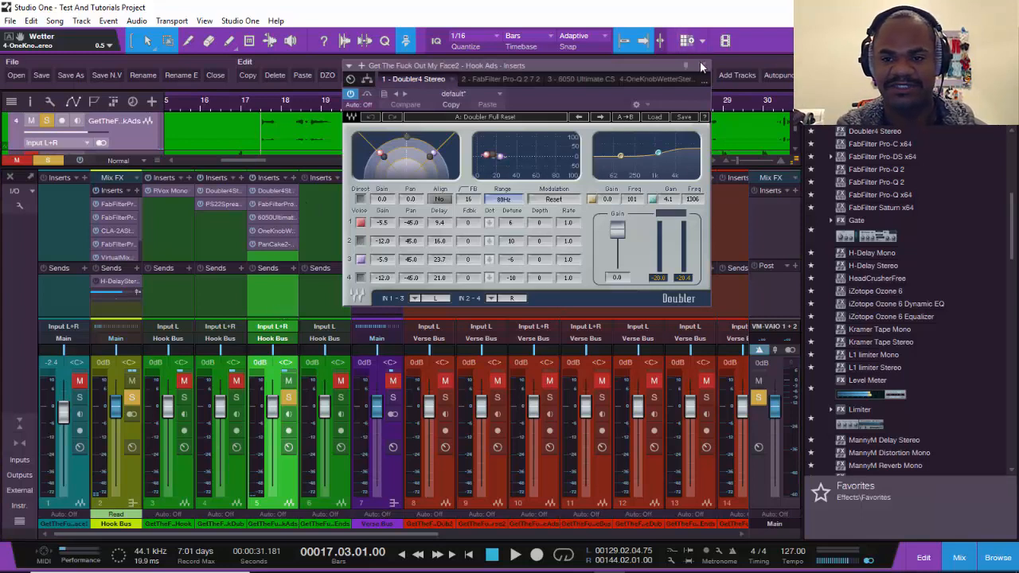
- Play the Hook Ads from 17.03.01 with the full insert chain active and bypassed, closing the Doubler window
key(space)
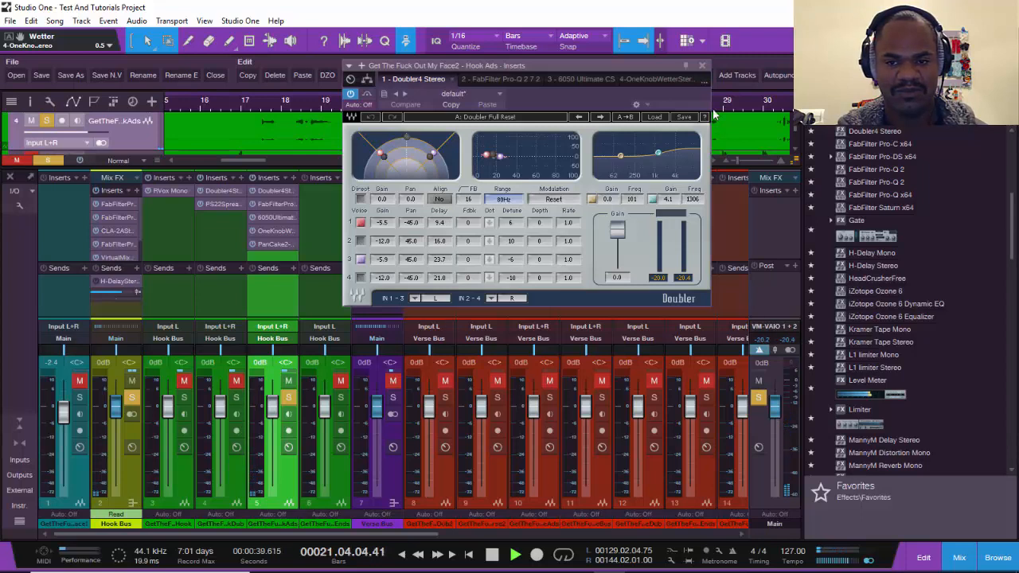
click(701, 67)
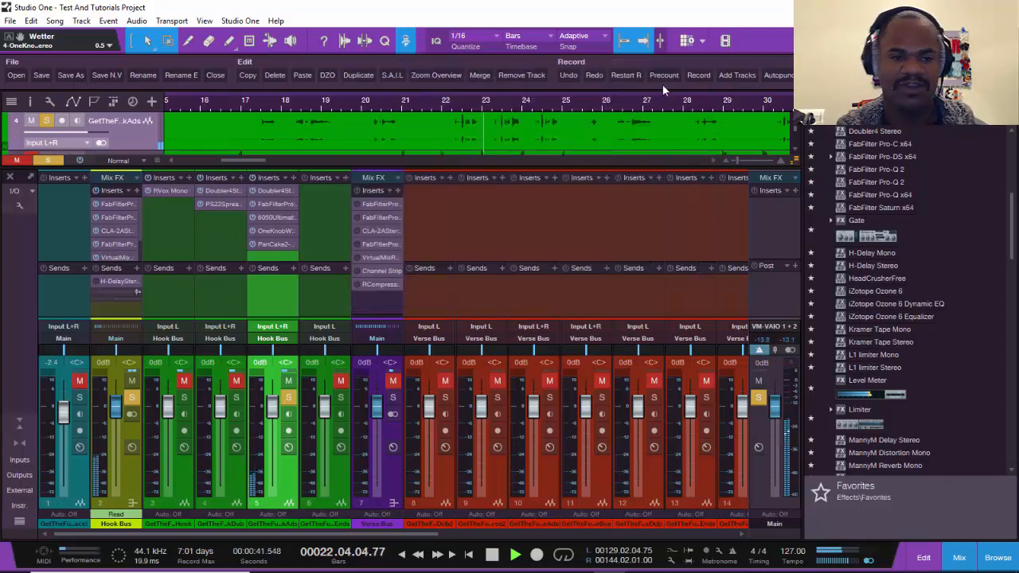
key(space)
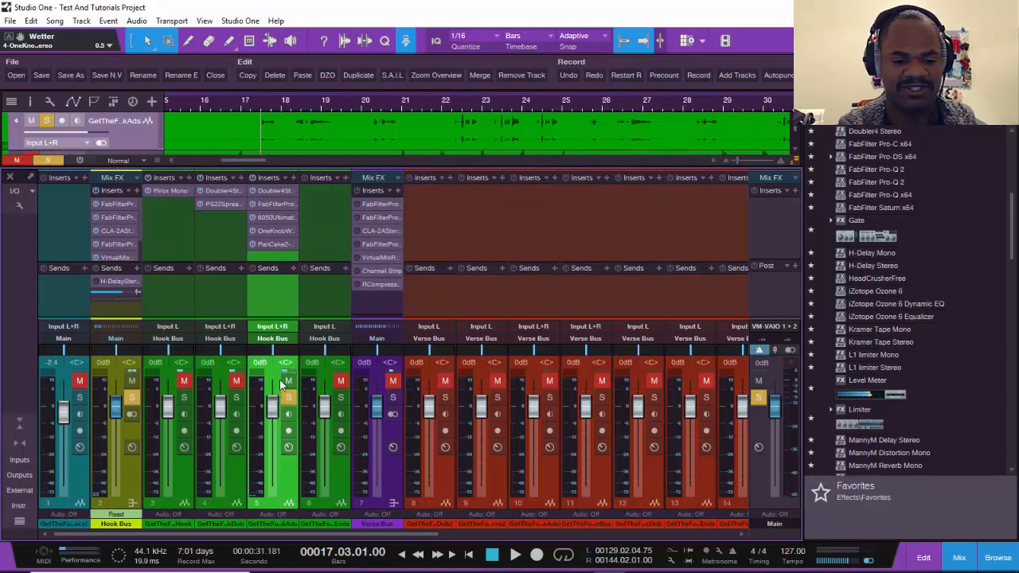
key(space)
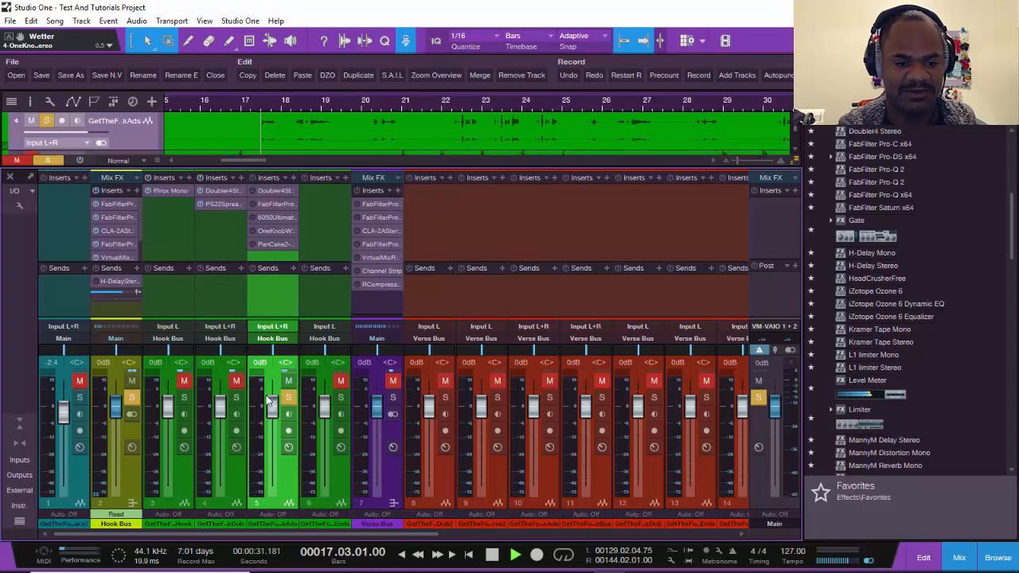
key(space)
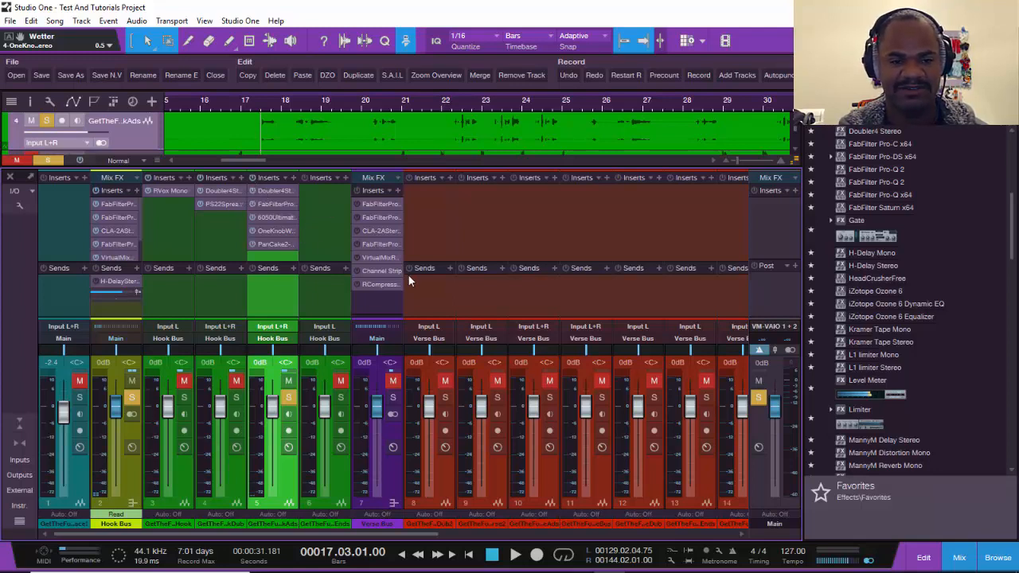
- Start playback and solo channel 1, Hook, Hook Dub and Hook Ends along with the Hook Ads
key(space)
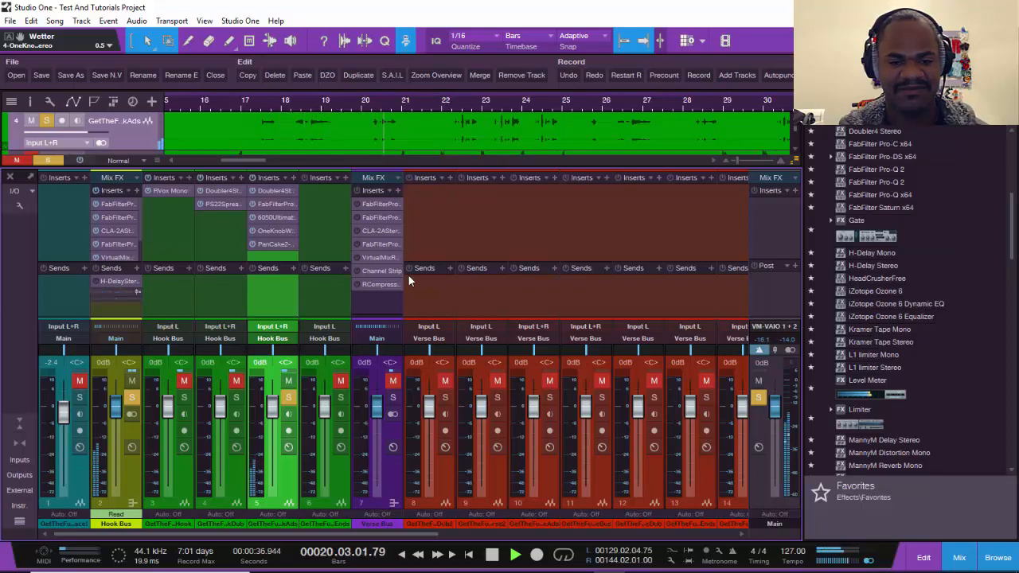
click(80, 398)
click(184, 397)
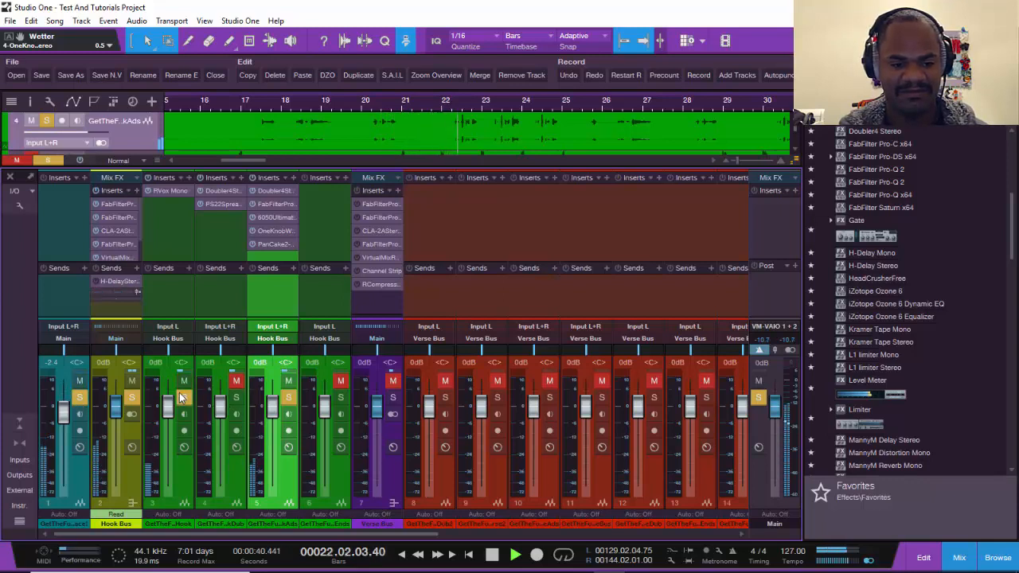
click(238, 398)
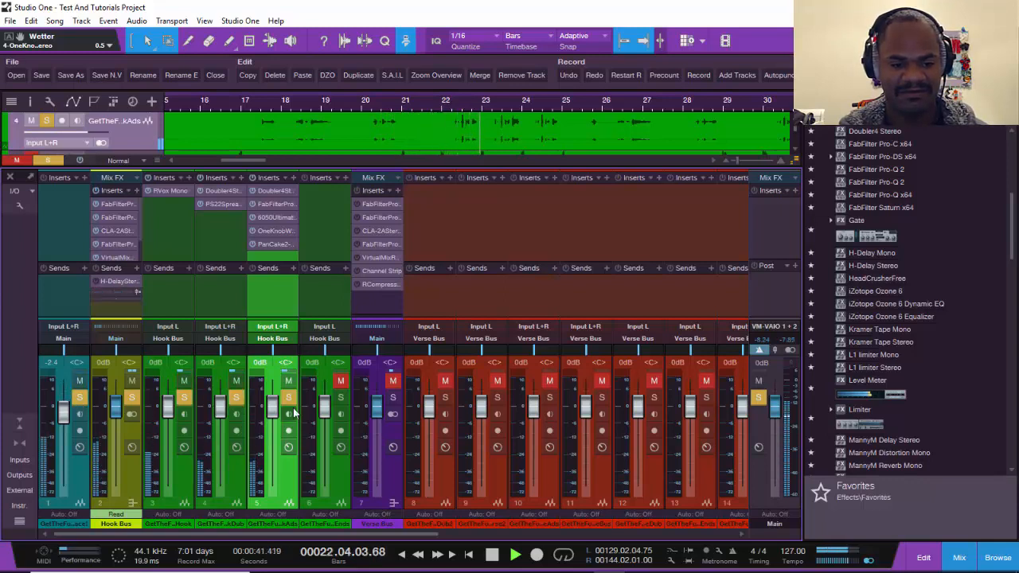
click(341, 398)
- Lower the Hook Ends volume to -3.2 dB and copy the Hook Ads insert chain onto Hook Ends
drag(326, 411, 327, 417)
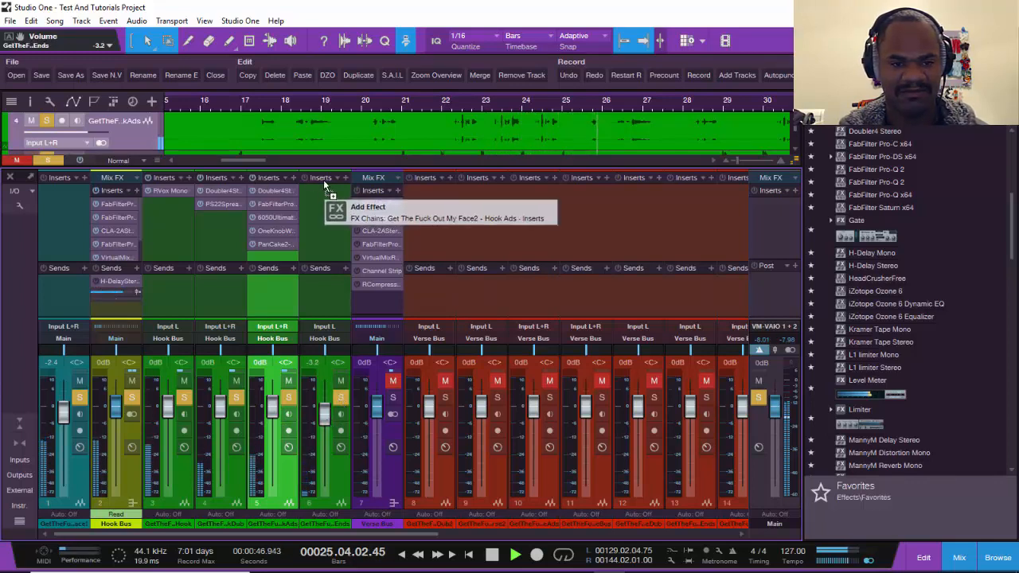
drag(324, 185, 323, 188)
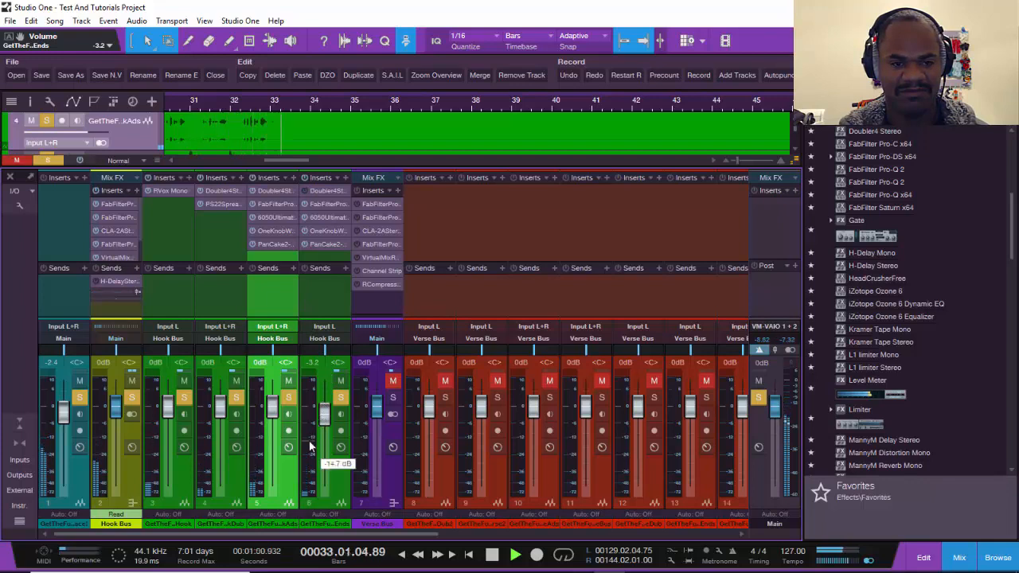
key(space)
- Play the full hook from 17.03.01 and compare it with the Hook Bus inserts active and bypassed
key(space)
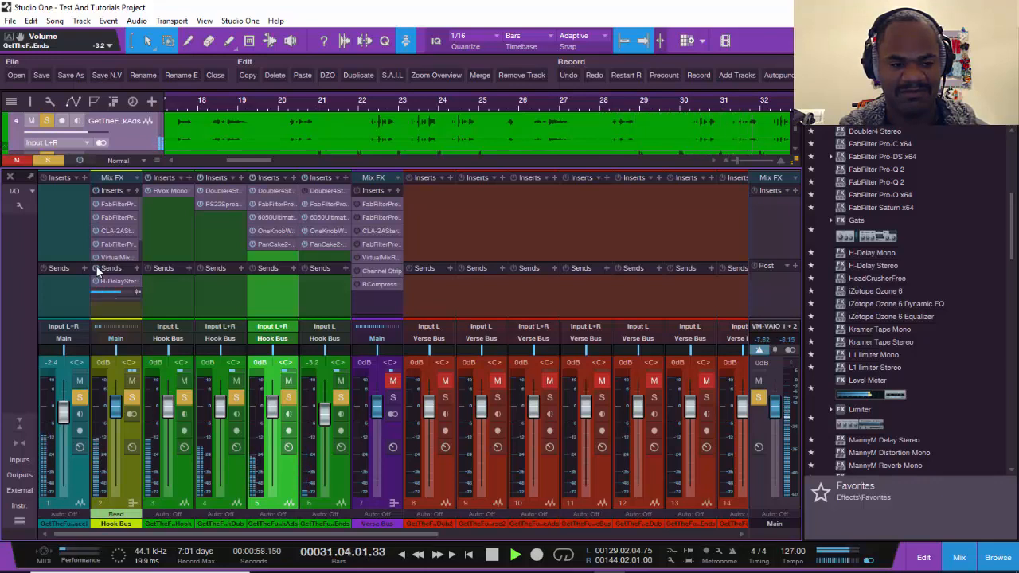
key(space)
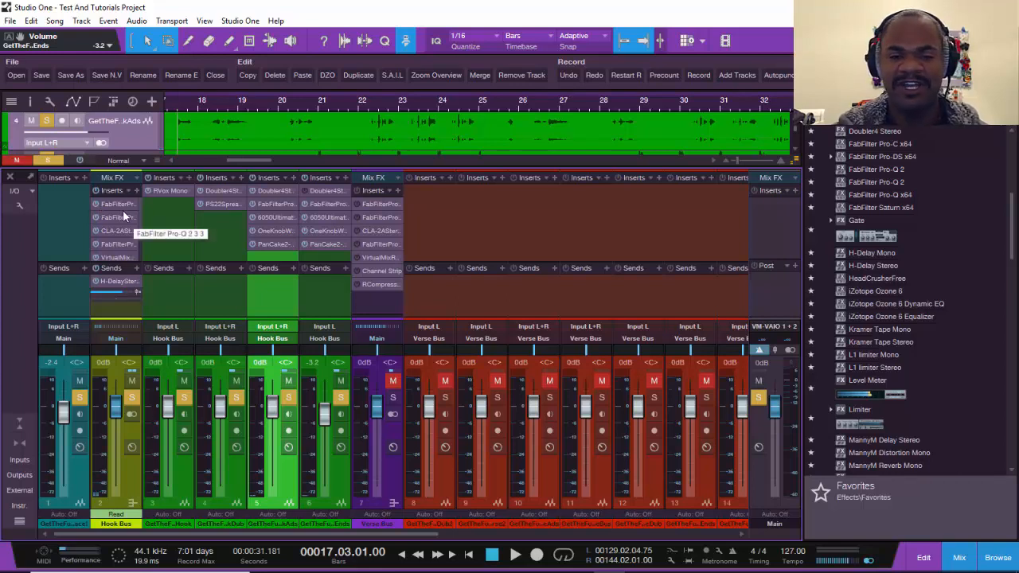
key(space)
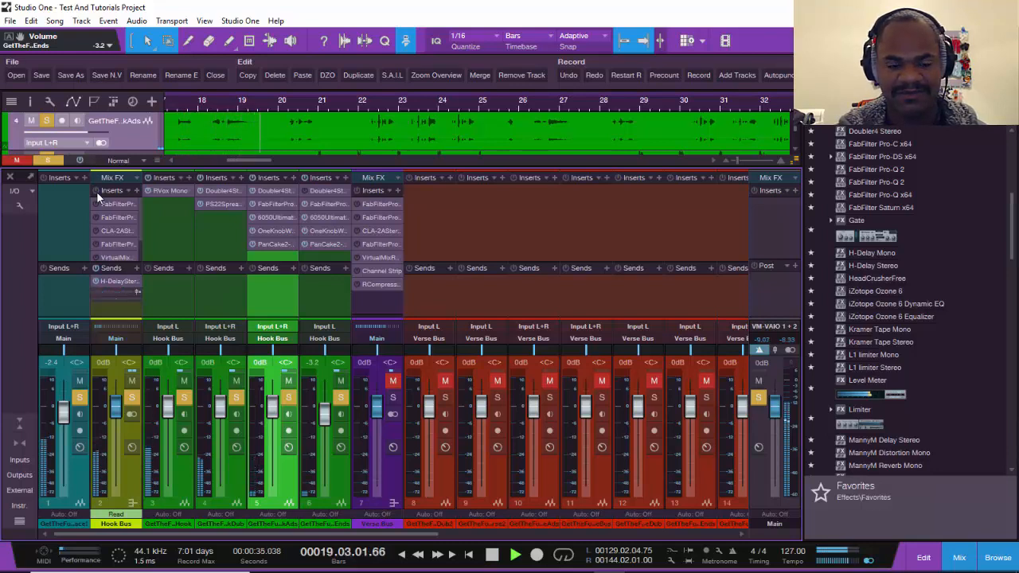
key(space)
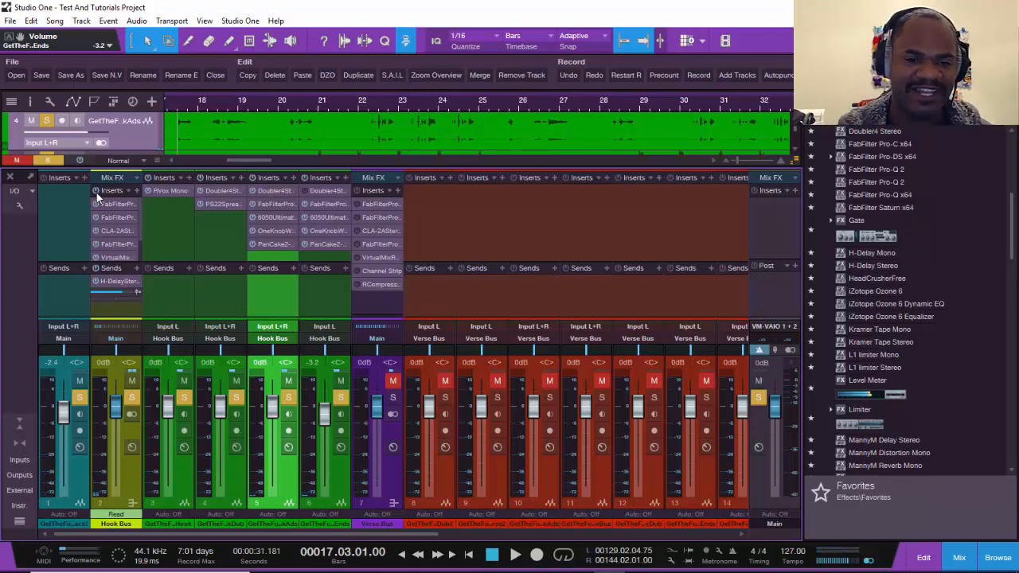
- Enlarge the arrangement to inspect the hook tracks and the Hook Bus send automation, and restore the mixer's height
drag(345, 164, 350, 282)
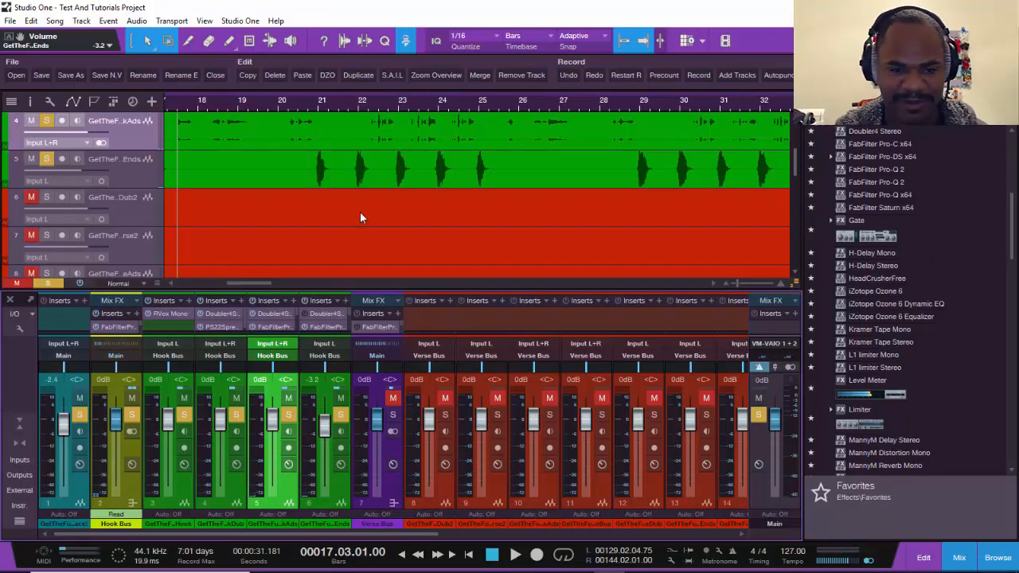
scroll(354, 199, up, 2)
scroll(361, 101, down, 3)
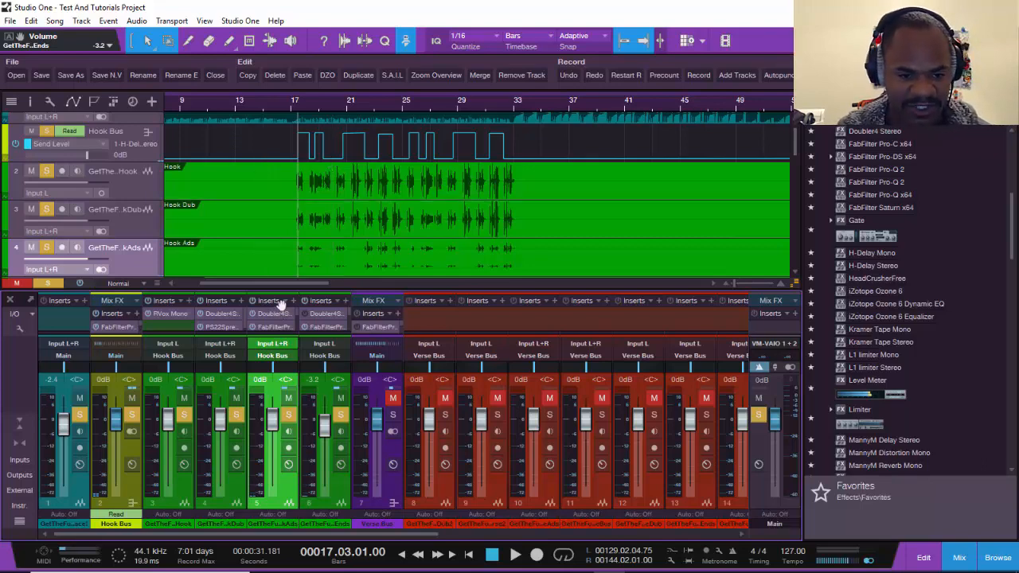
drag(281, 284, 293, 174)
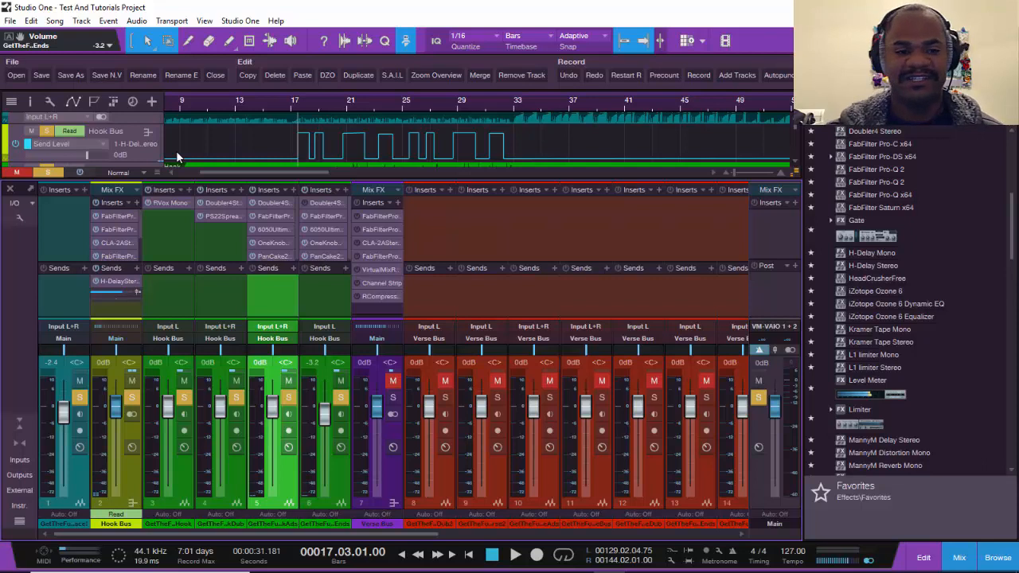
- Place the playback position at 16.04.01, just before the first Hook Ends vocal
scroll(346, 137, down, 4)
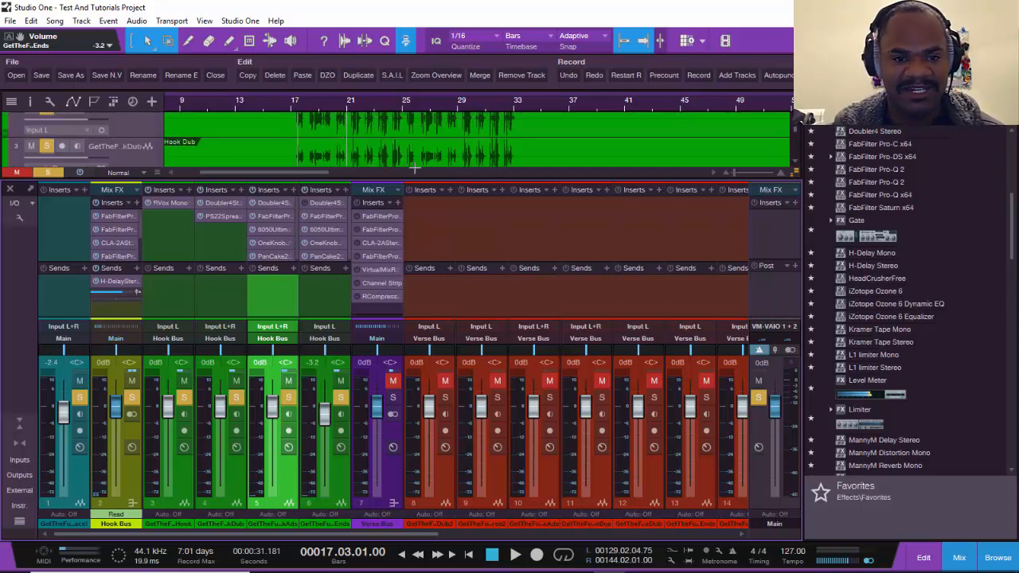
scroll(482, 146, down, 2)
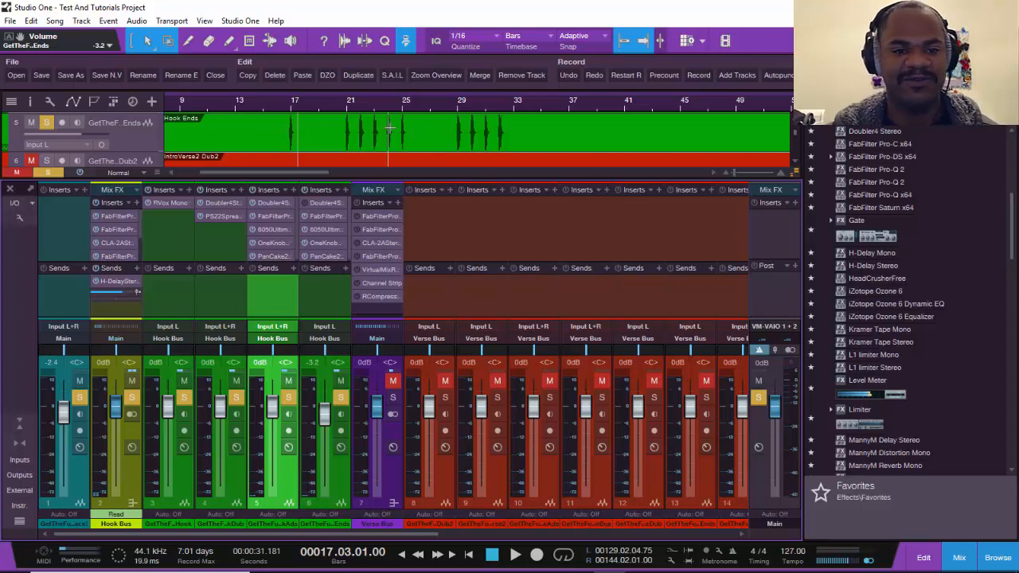
scroll(299, 106, up, 4)
scroll(299, 107, up, 2)
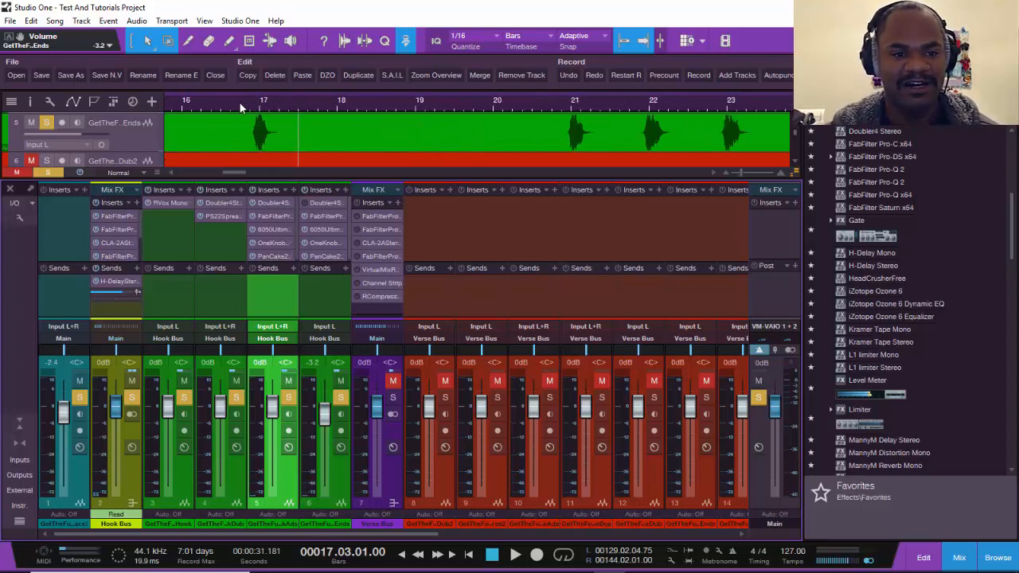
click(240, 104)
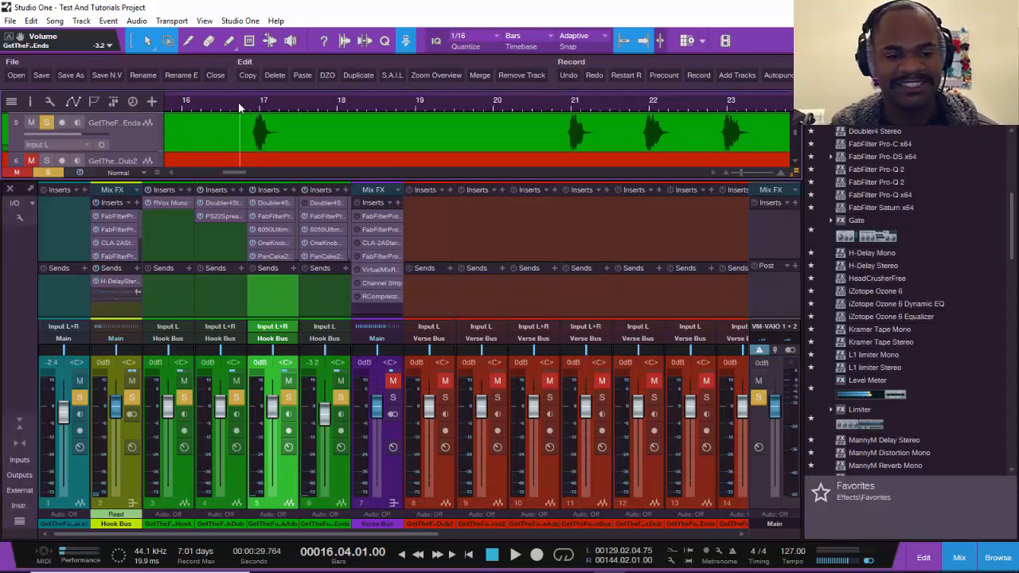
- Remove the Doubler4 and PanCake2 effects from the Hook Ends insert chain
right_click(331, 209)
click(330, 326)
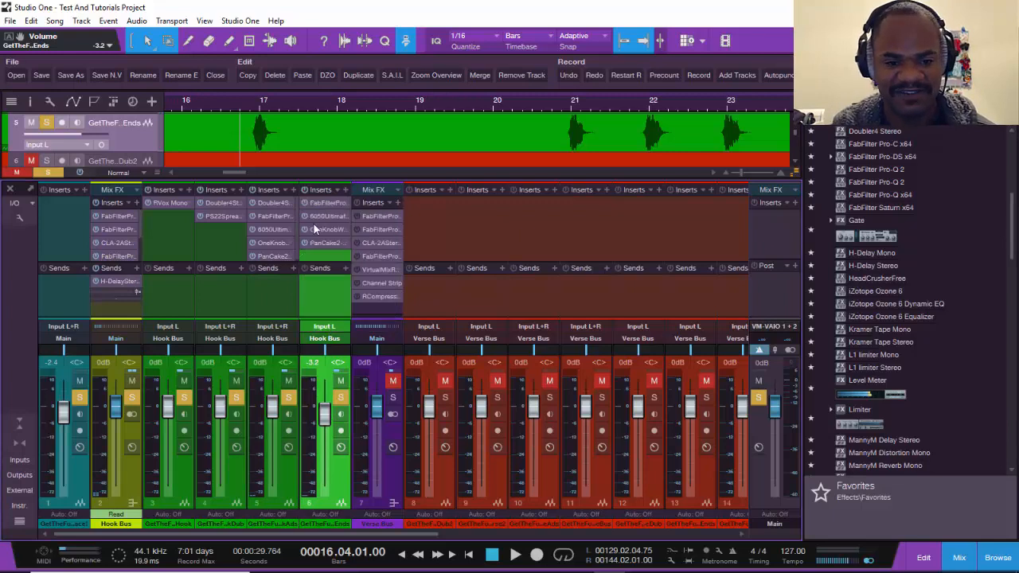
right_click(323, 249)
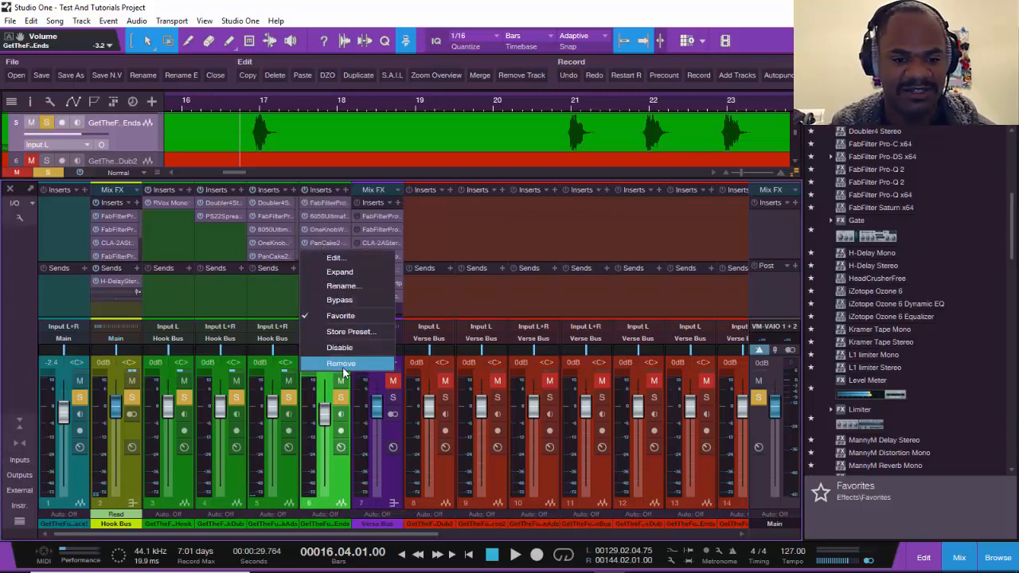
click(335, 362)
right_click(324, 221)
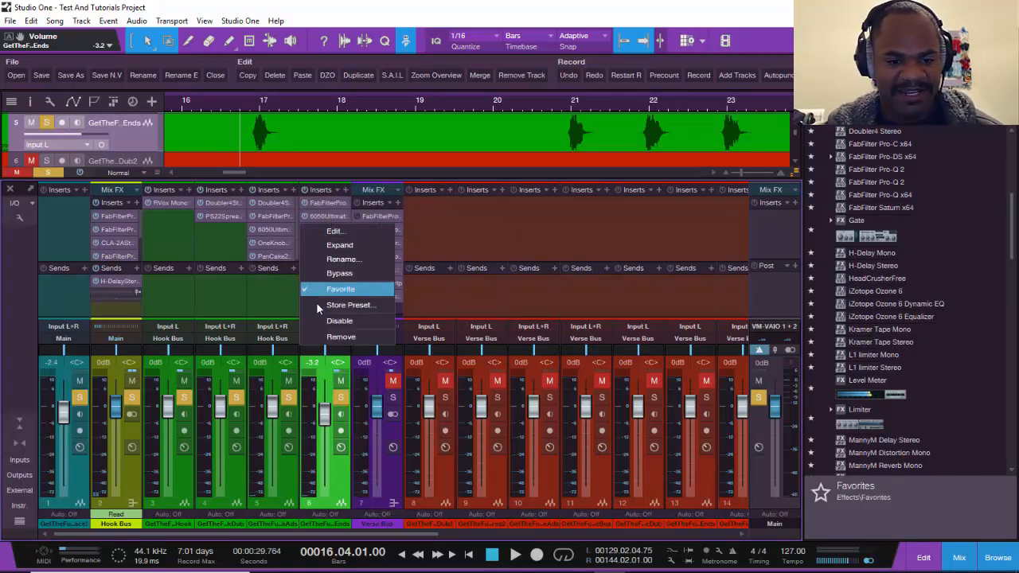
click(287, 277)
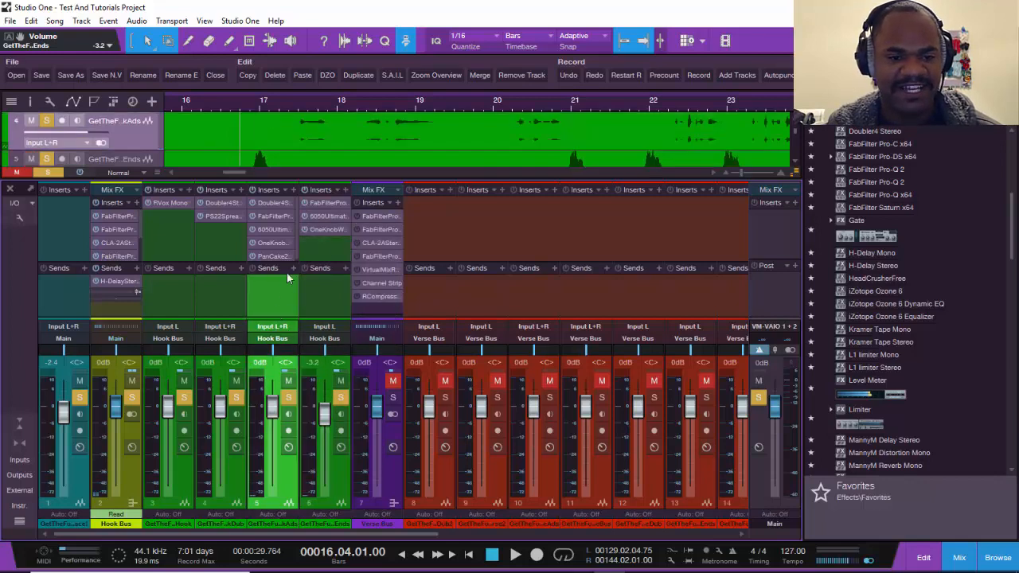
- Set OneKnob Wetter on Hook Ends to 2.6 while playing the hook from 16.04.01
click(323, 231)
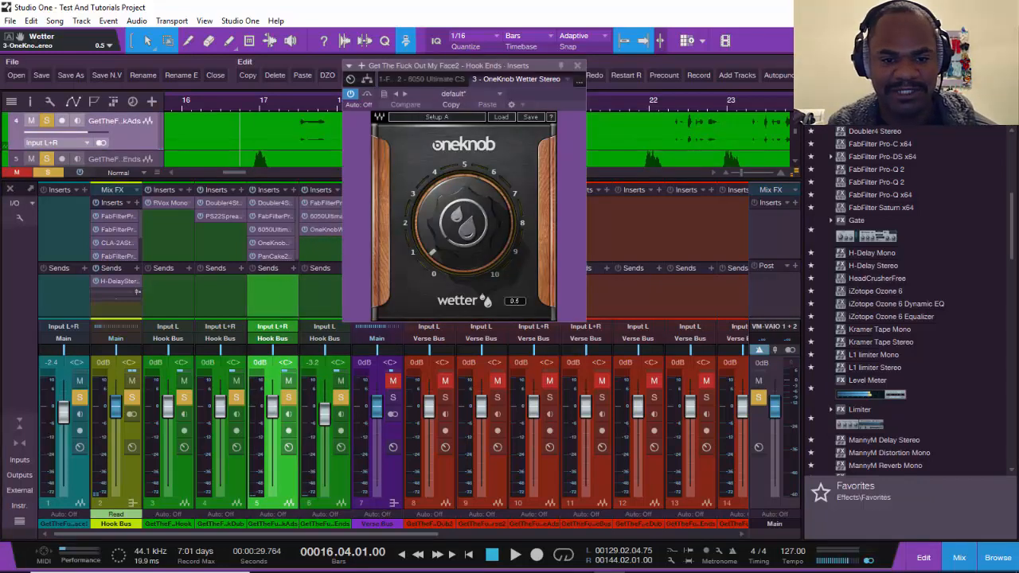
key(space)
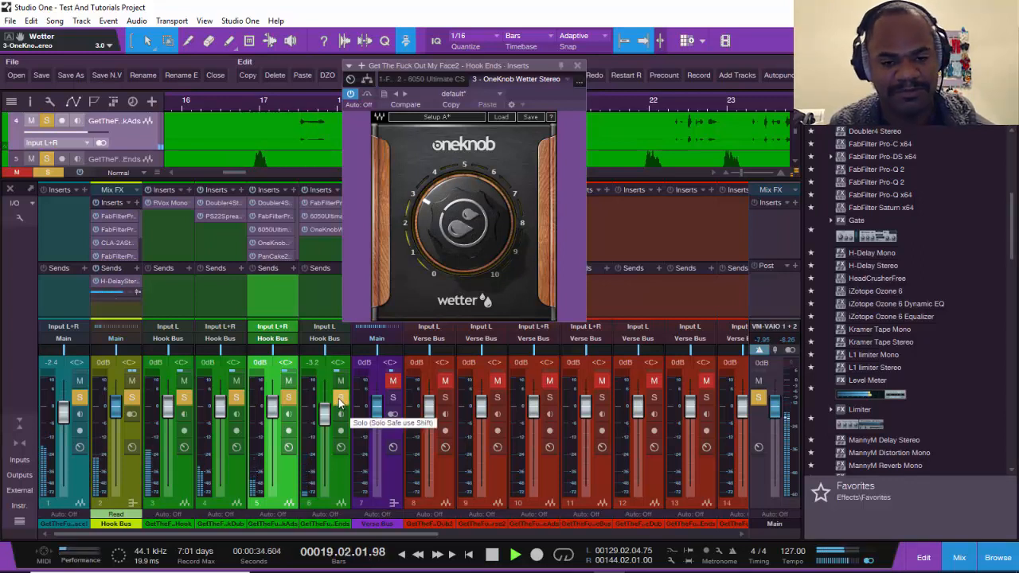
drag(436, 231, 436, 238)
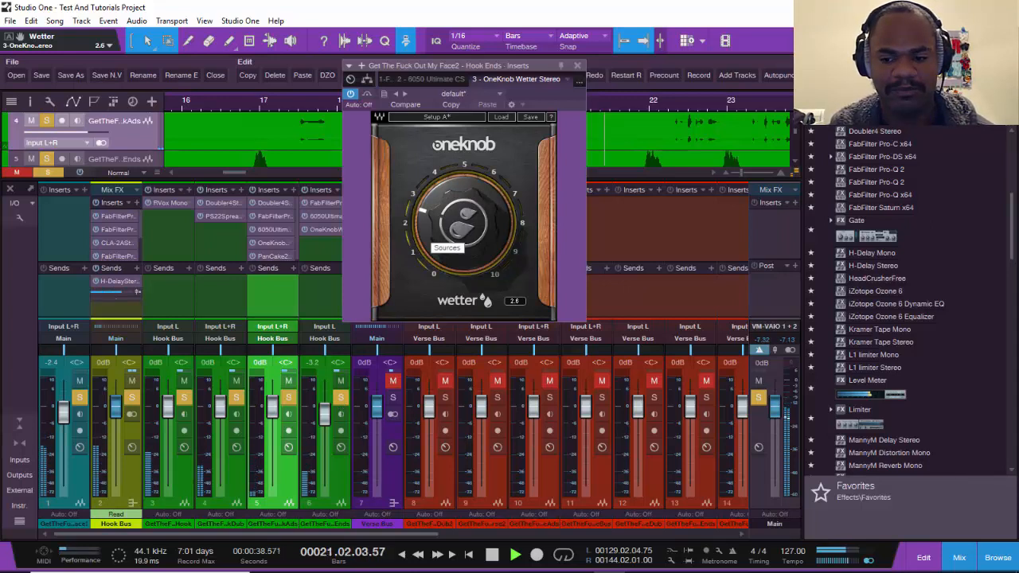
click(578, 66)
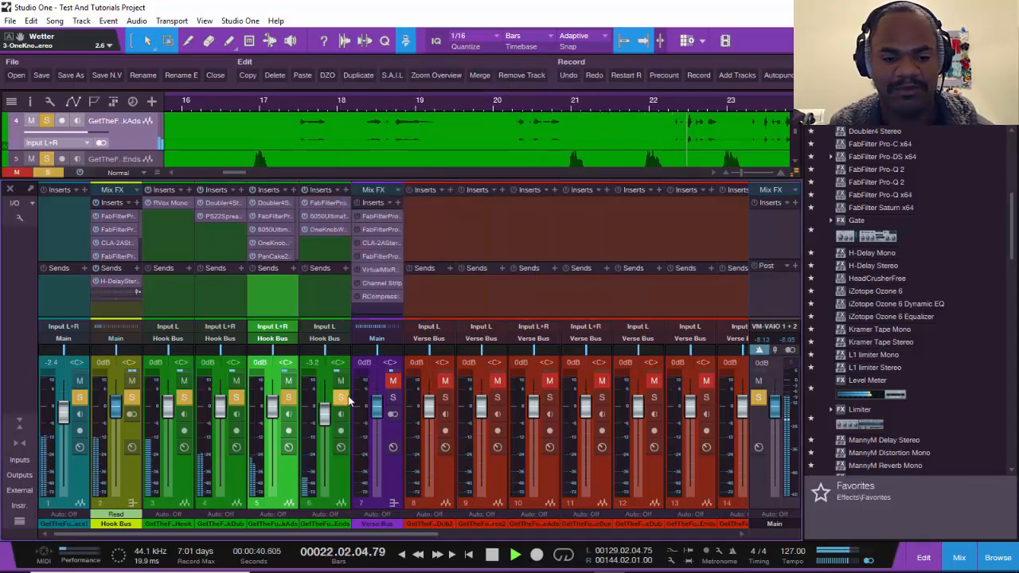
- Replay the hook from 16.04.01 to audition Hook Ends, toggling its mute and bypassing its inserts for comparison
key(space)
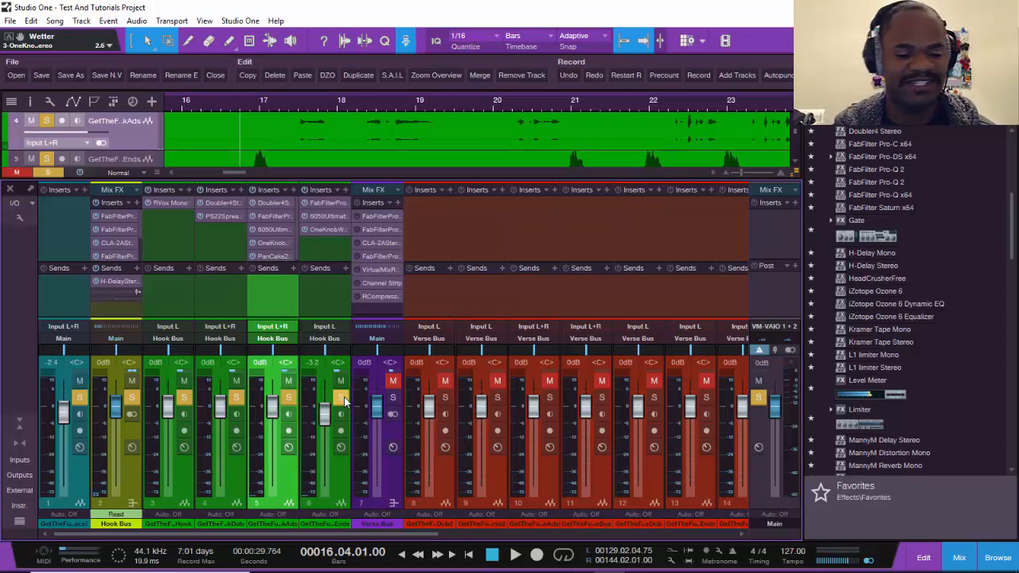
click(341, 382)
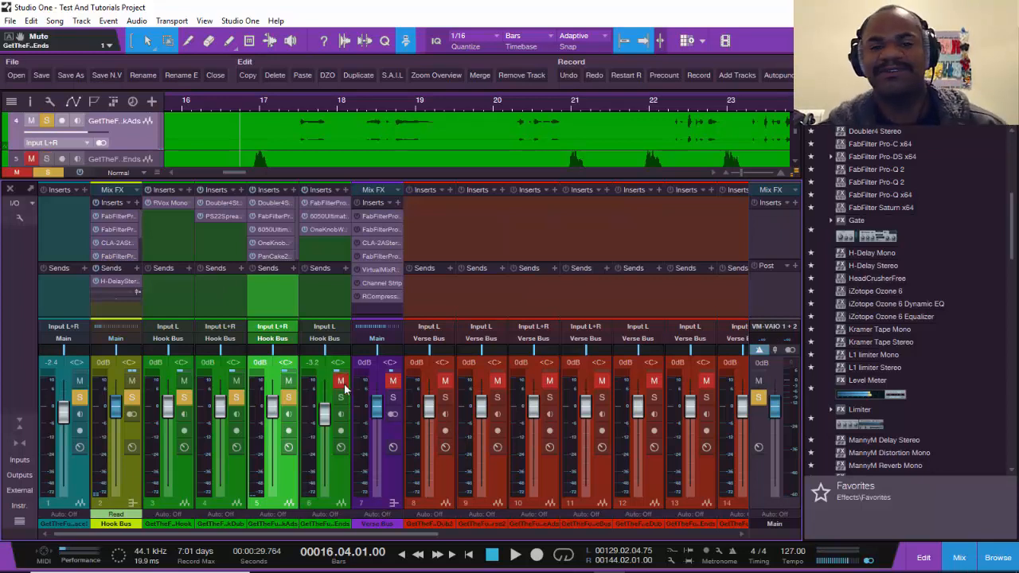
key(space)
key(space)
click(341, 402)
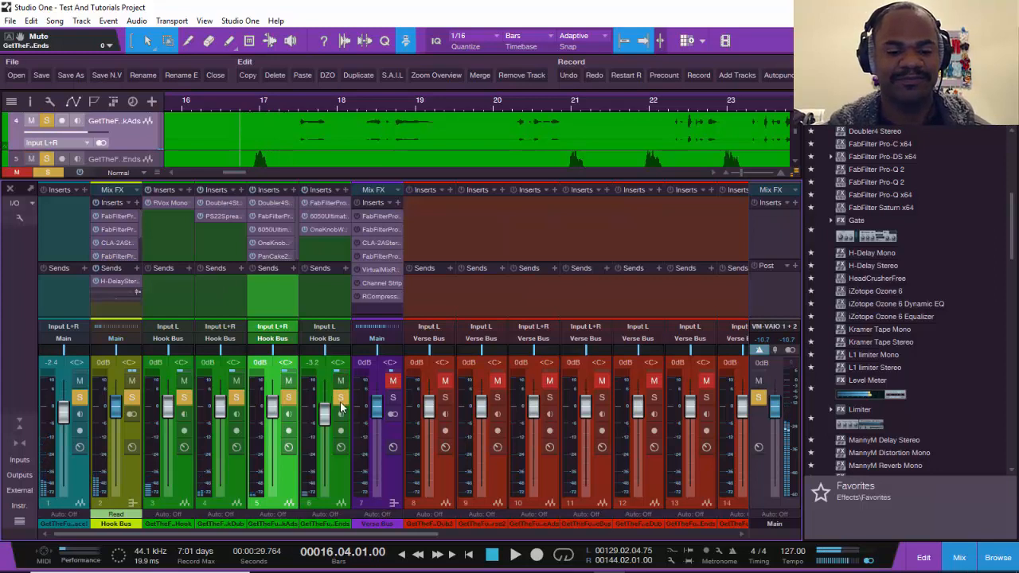
key(space)
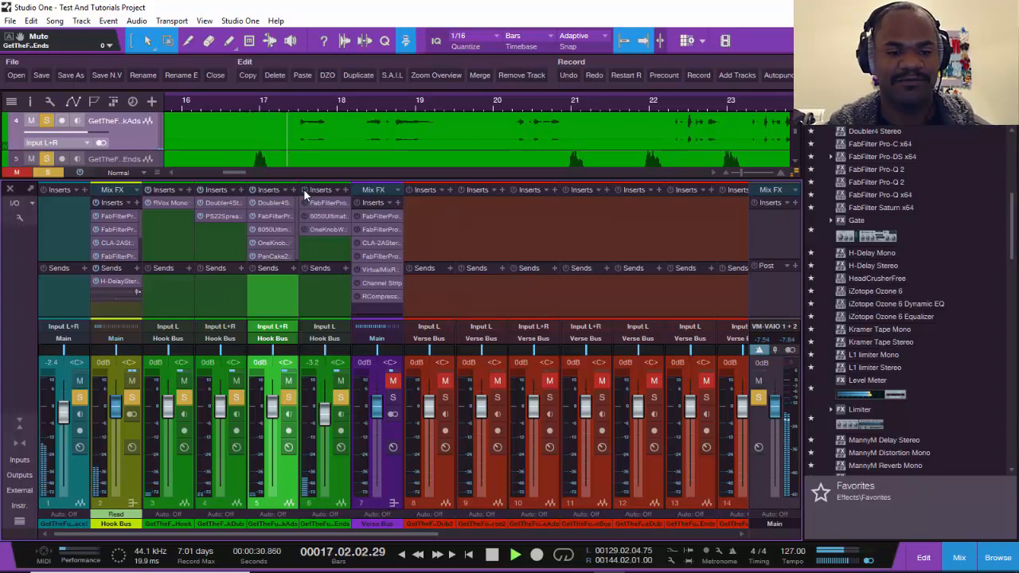
key(space)
key(space)
key(space)
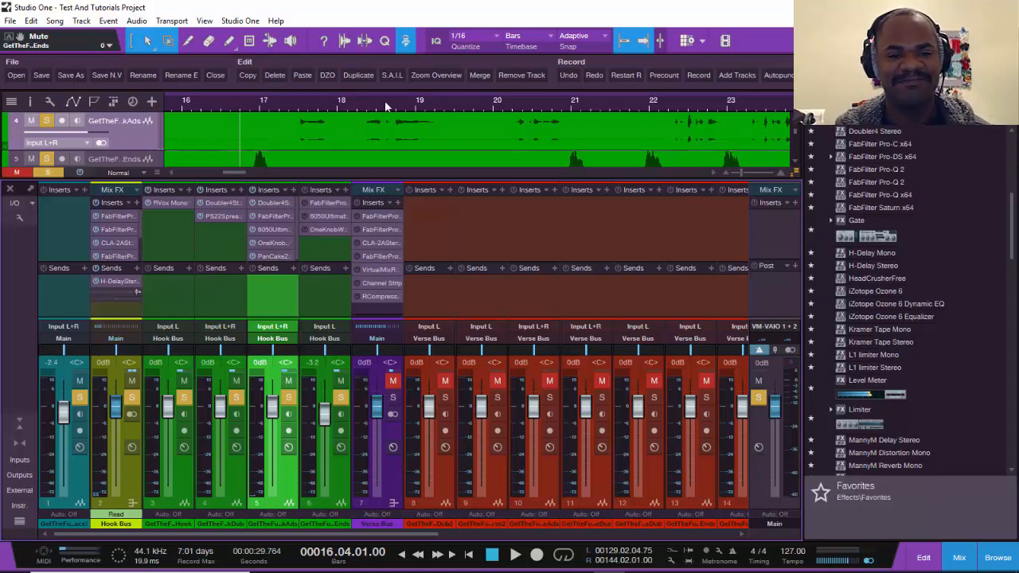
- Start playback at 32.01.01, just before the verse vocals, and unmute the Verse Bus with its verse channels
scroll(387, 97, down, 5)
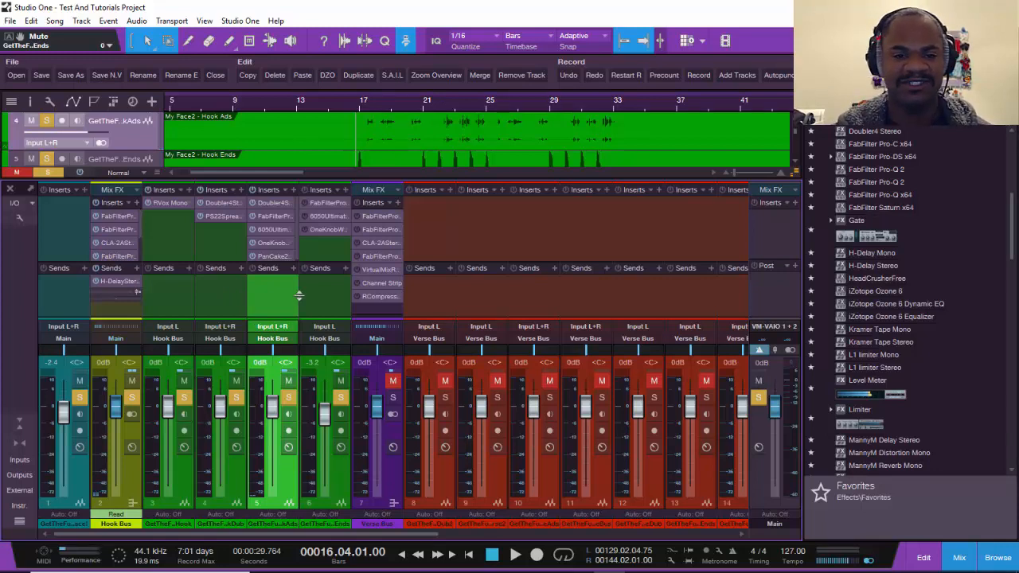
scroll(394, 110, down, 3)
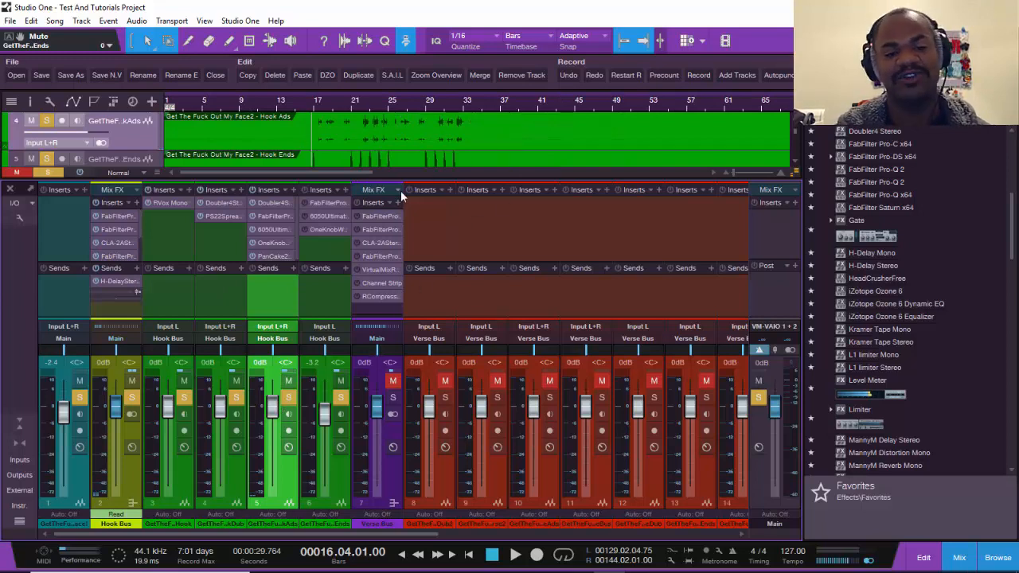
drag(405, 182, 425, 393)
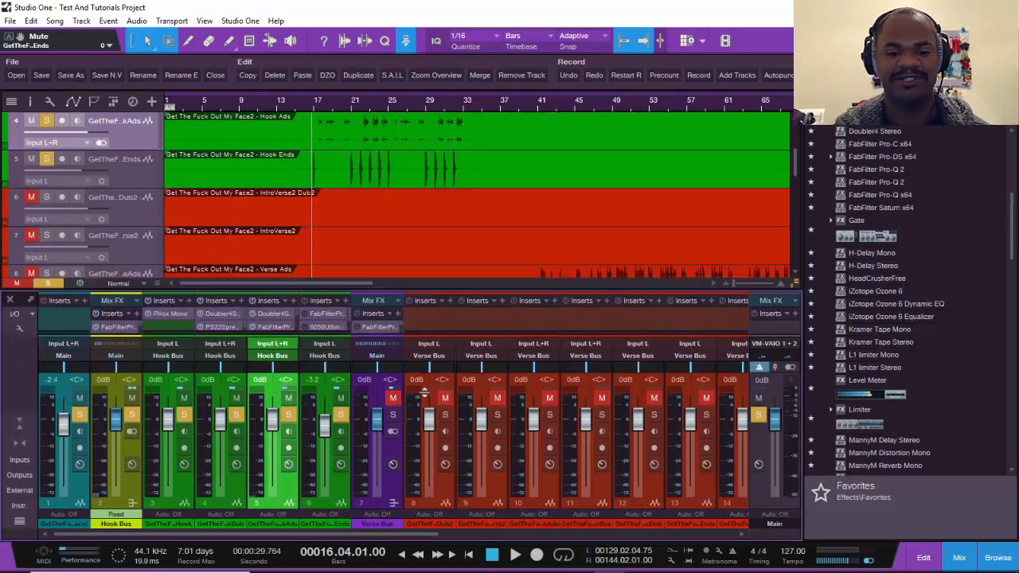
scroll(414, 193, down, 4)
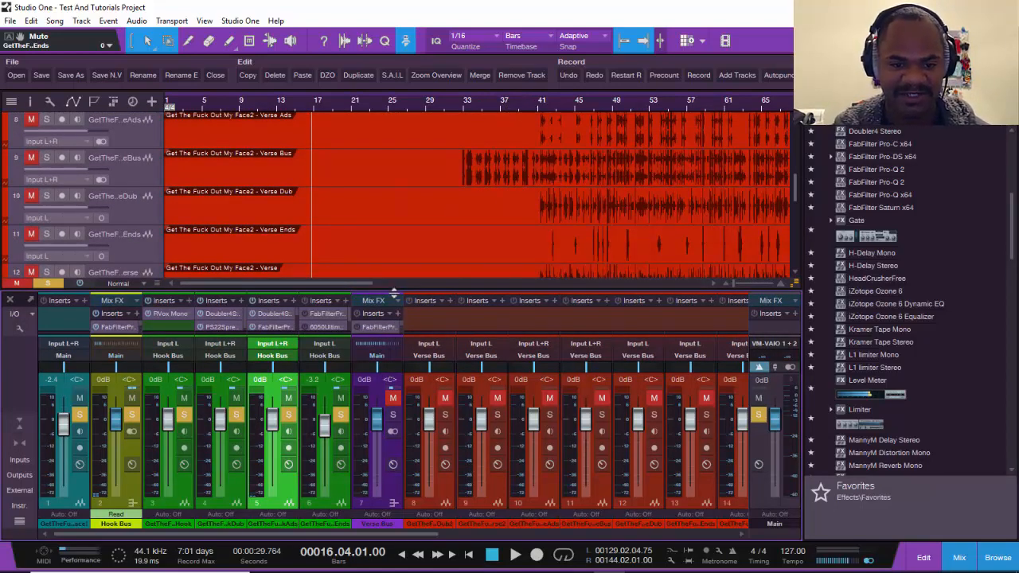
drag(394, 293, 452, 106)
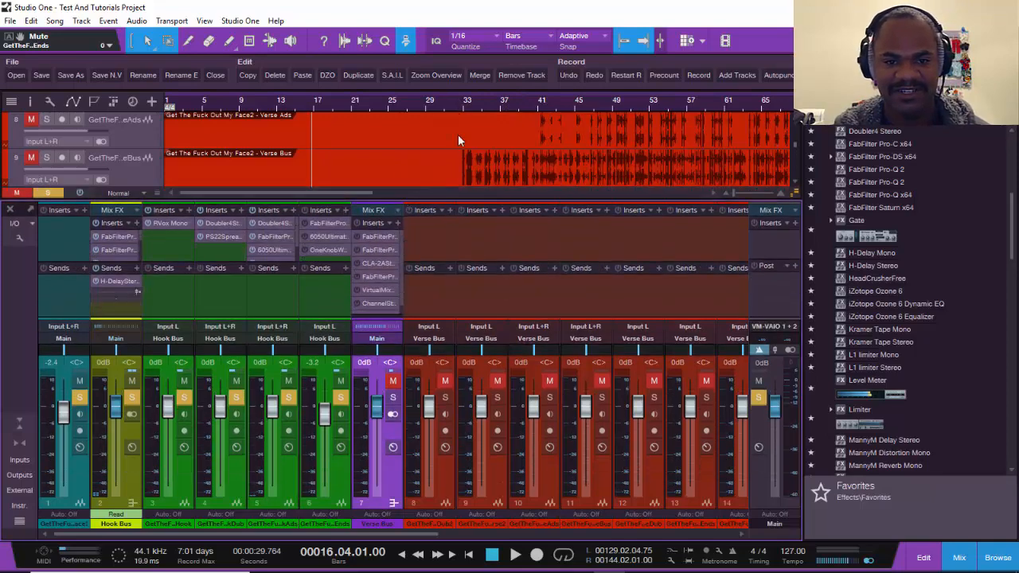
click(458, 141)
key(space)
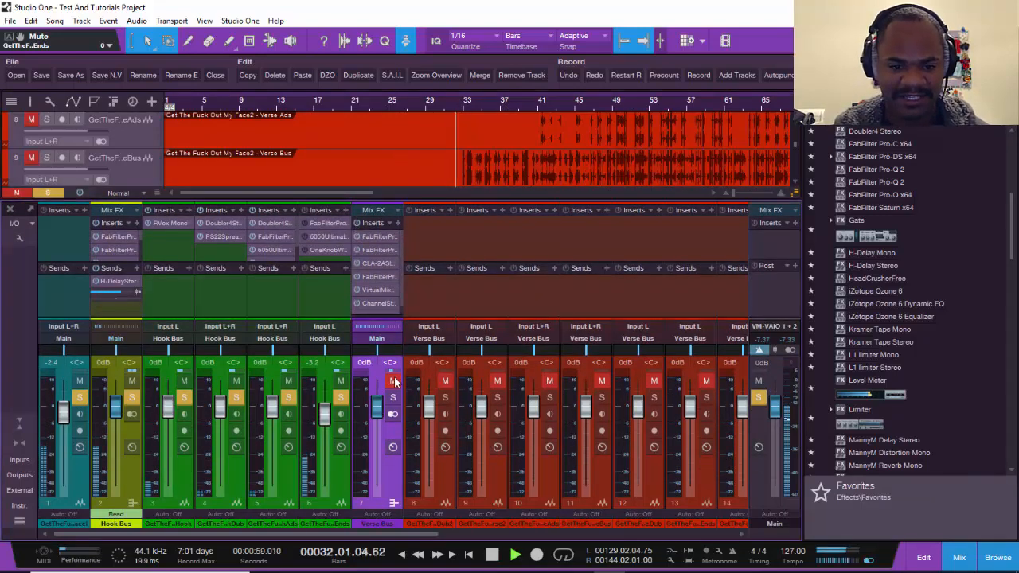
click(393, 382)
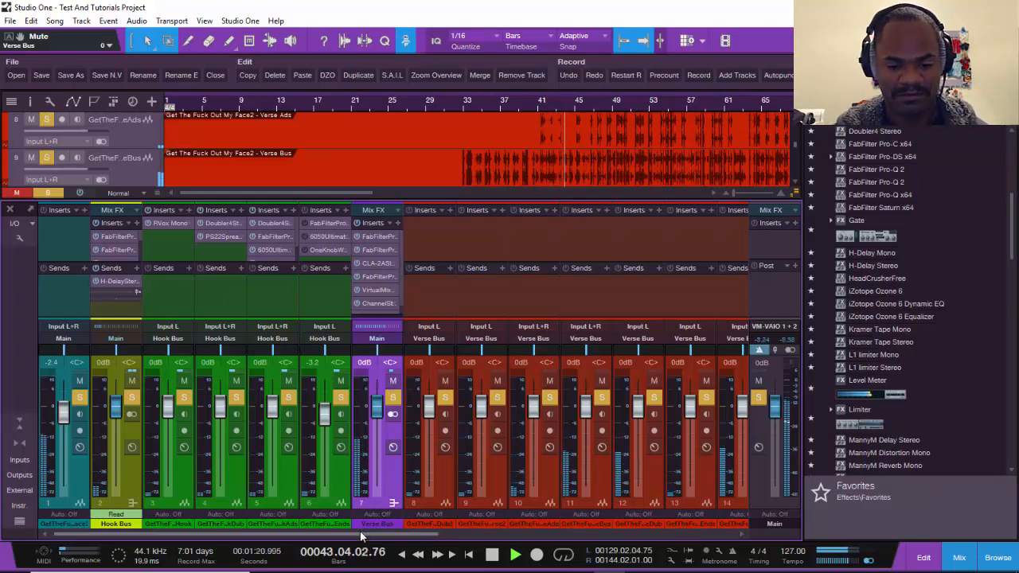
- Examine the verse channels in the mixer and their vocal tracks across the arrangement while the verse plays
drag(366, 534, 418, 534)
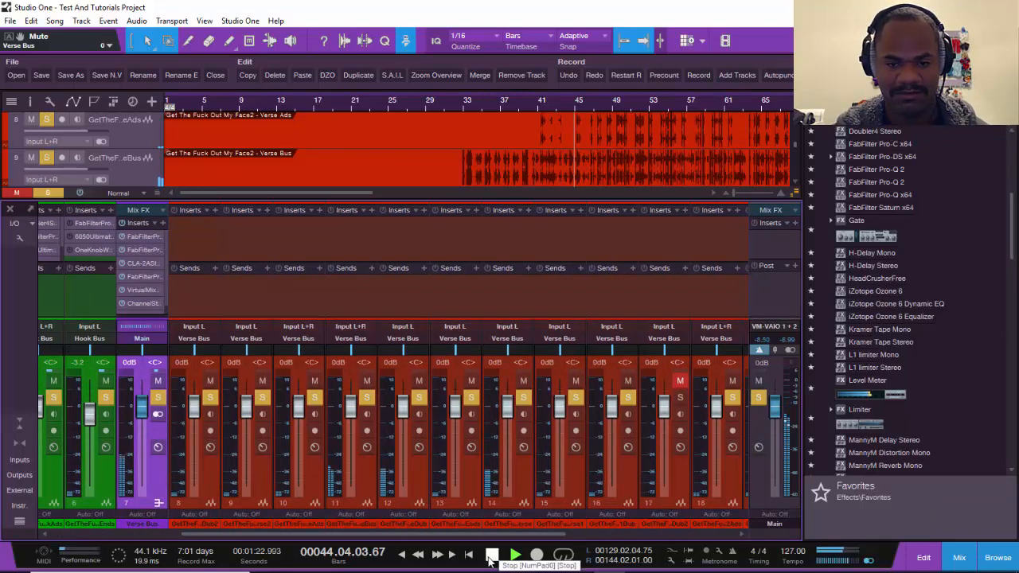
scroll(528, 163, down, 4)
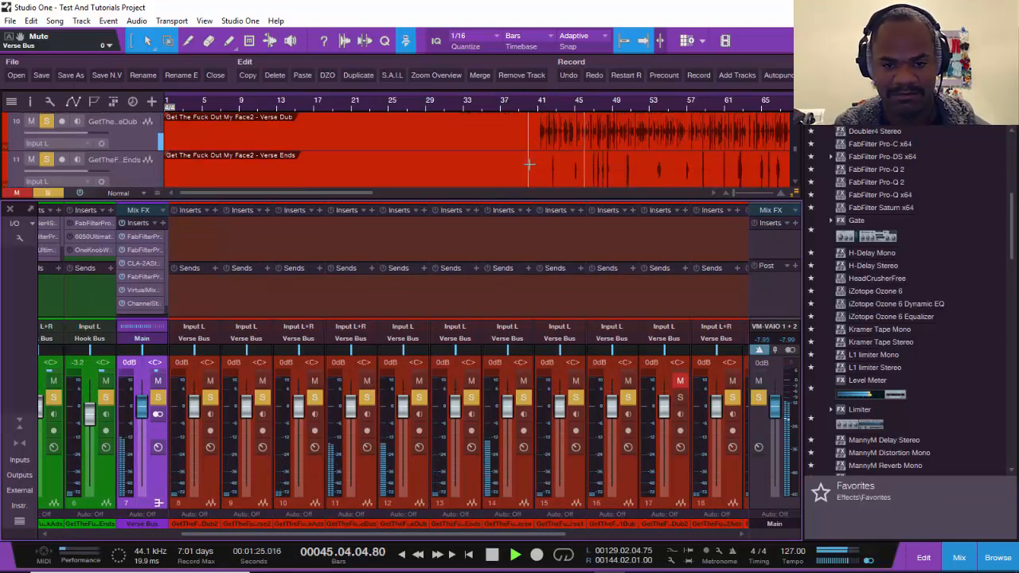
scroll(527, 165, down, 2)
scroll(528, 165, up, 2)
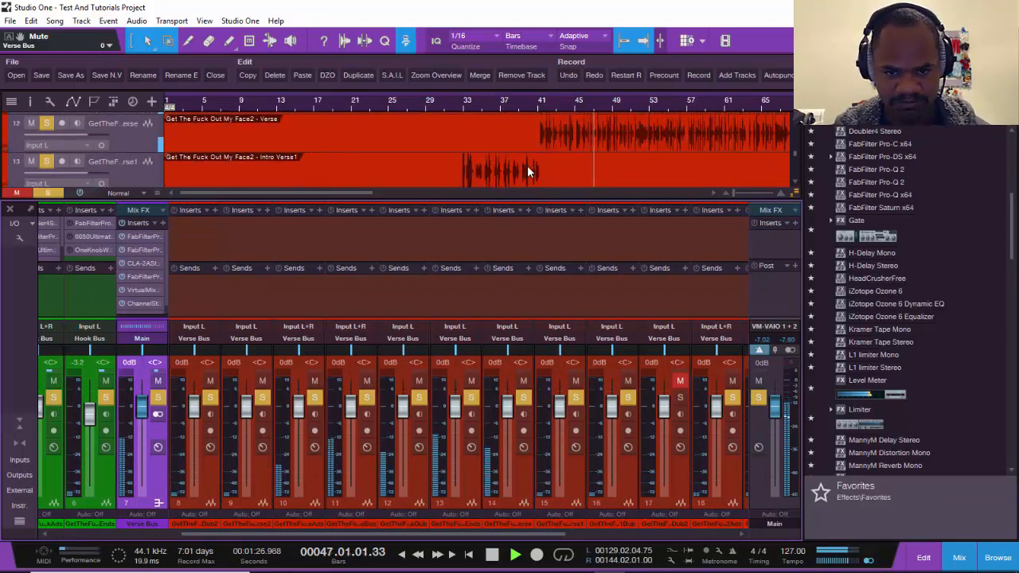
scroll(520, 165, up, 2)
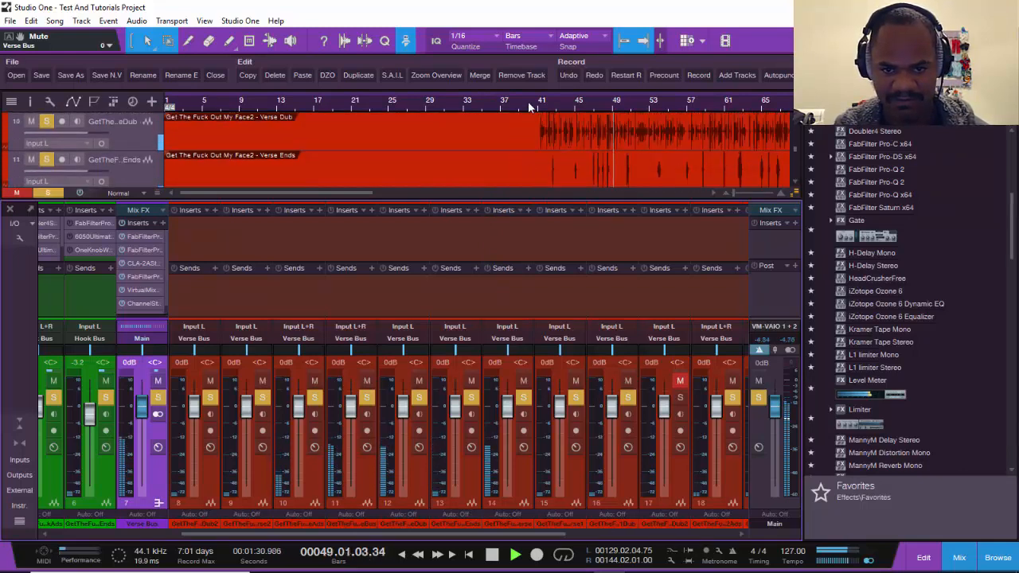
scroll(529, 111, down, 2)
scroll(654, 146, down, 3)
scroll(654, 145, up, 1)
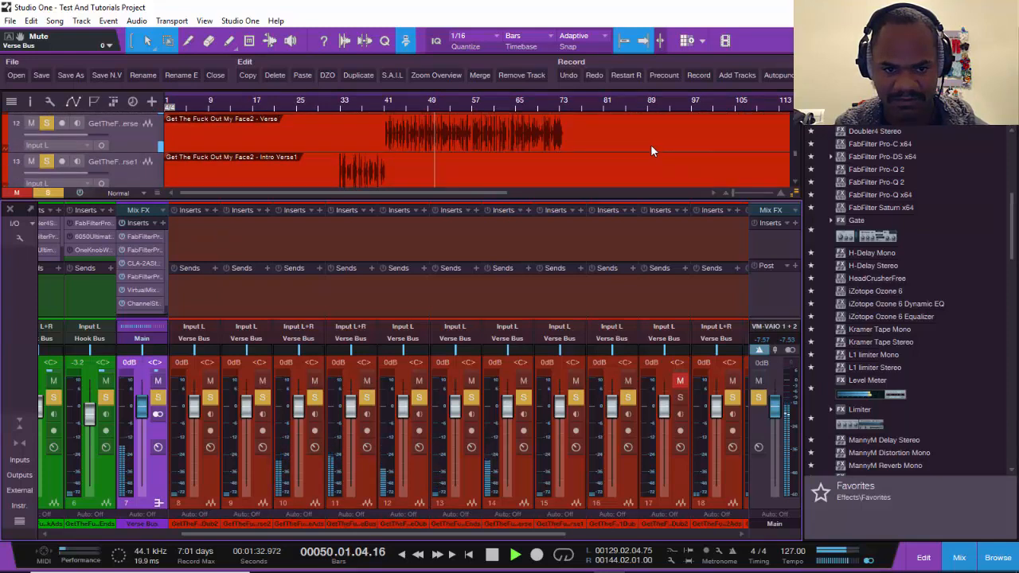
scroll(650, 151, up, 2)
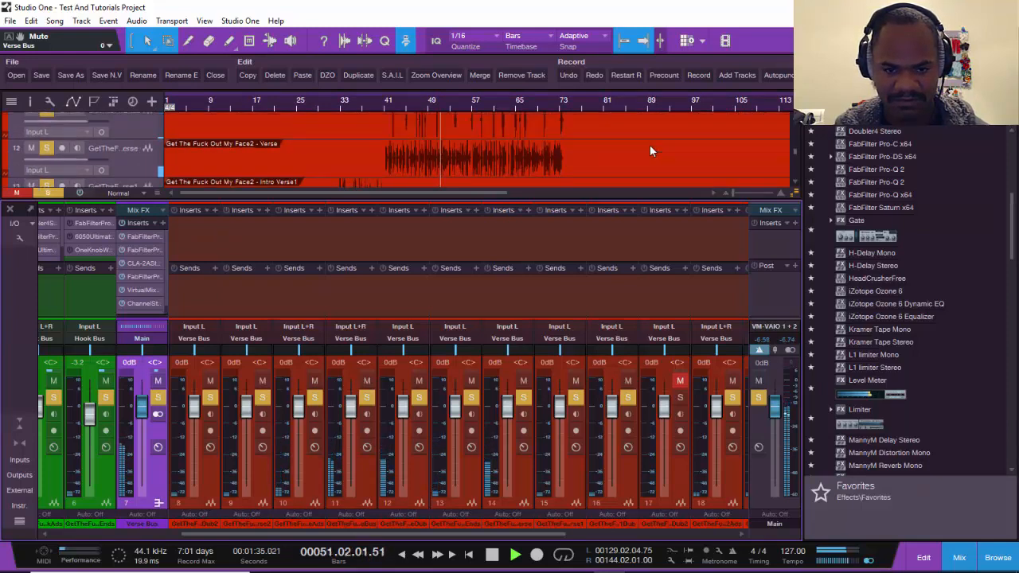
scroll(650, 147, up, 3)
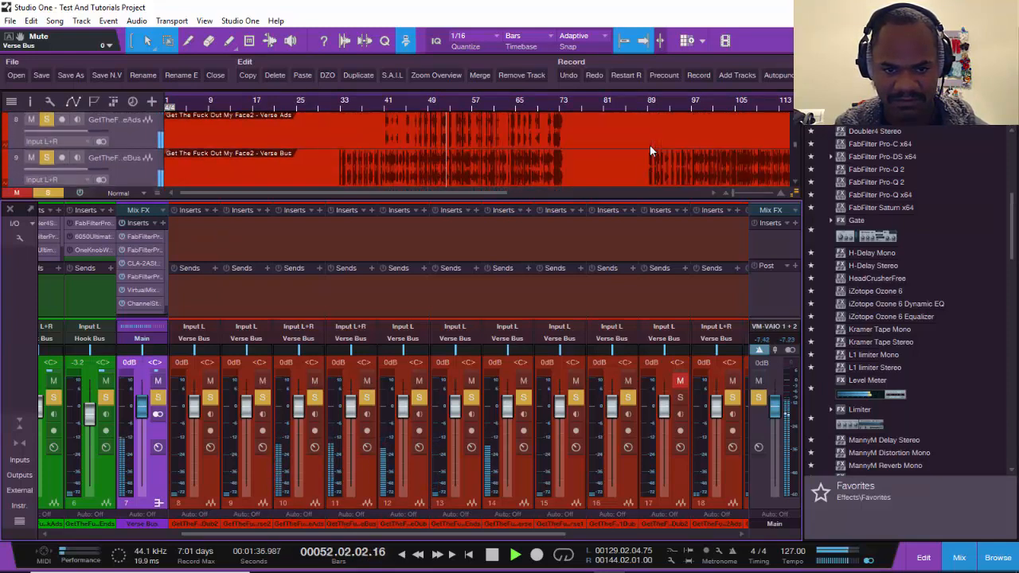
scroll(650, 147, up, 3)
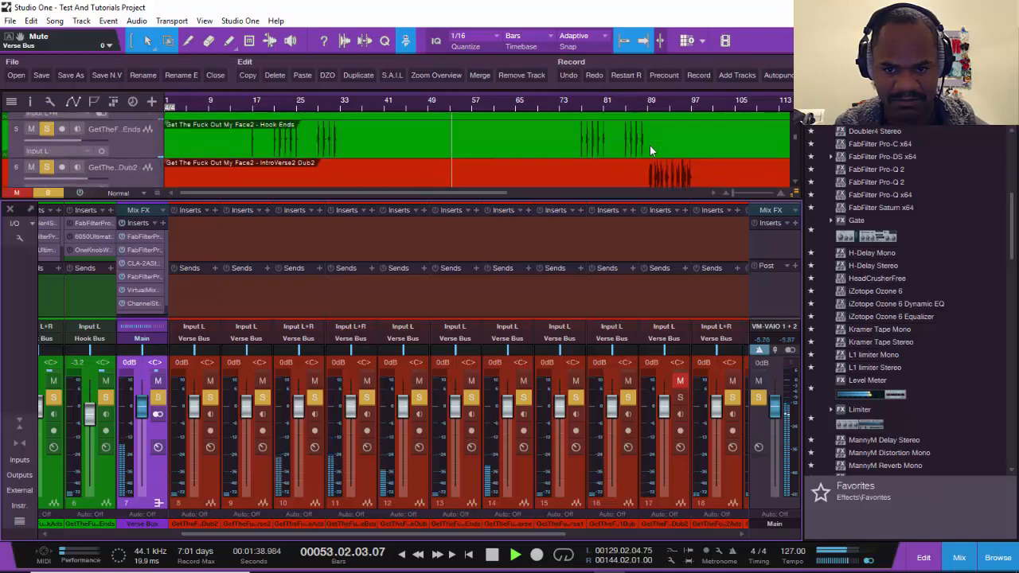
scroll(650, 146, down, 2)
scroll(649, 147, down, 4)
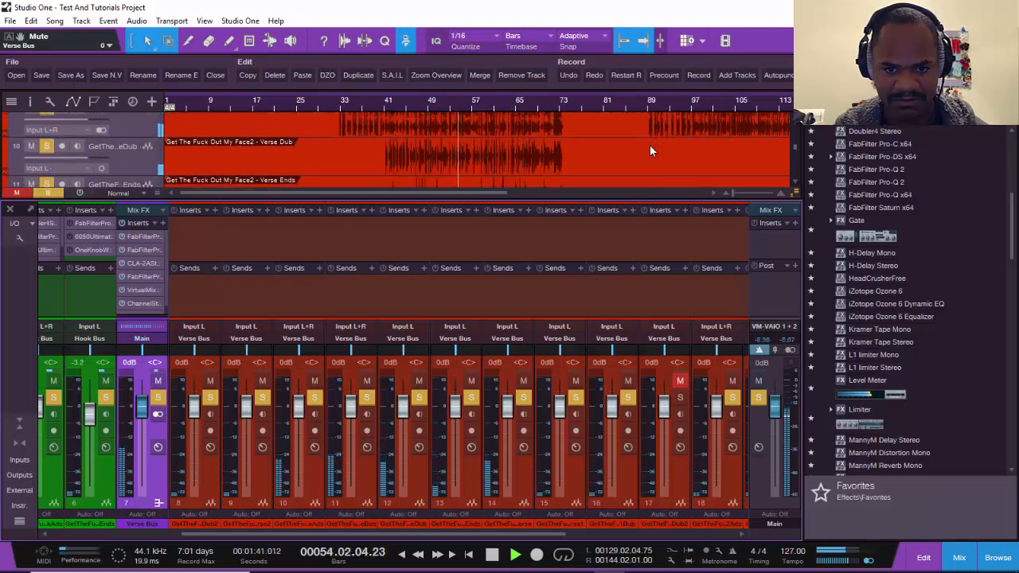
- Move the Verse channel directly ahead of Verse Ends in the mixer and stop playback
scroll(650, 147, down, 1)
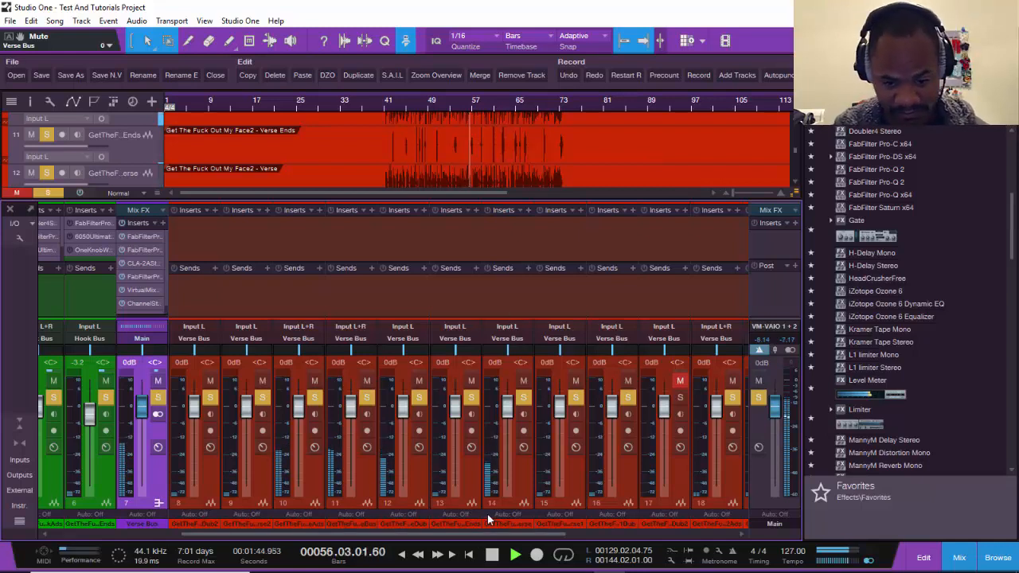
drag(508, 500, 430, 509)
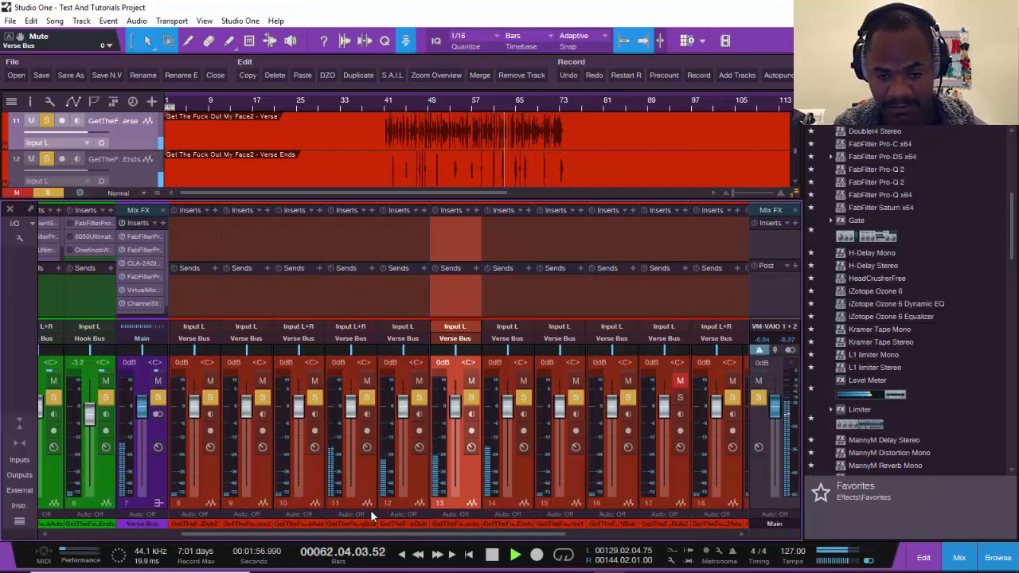
key(space)
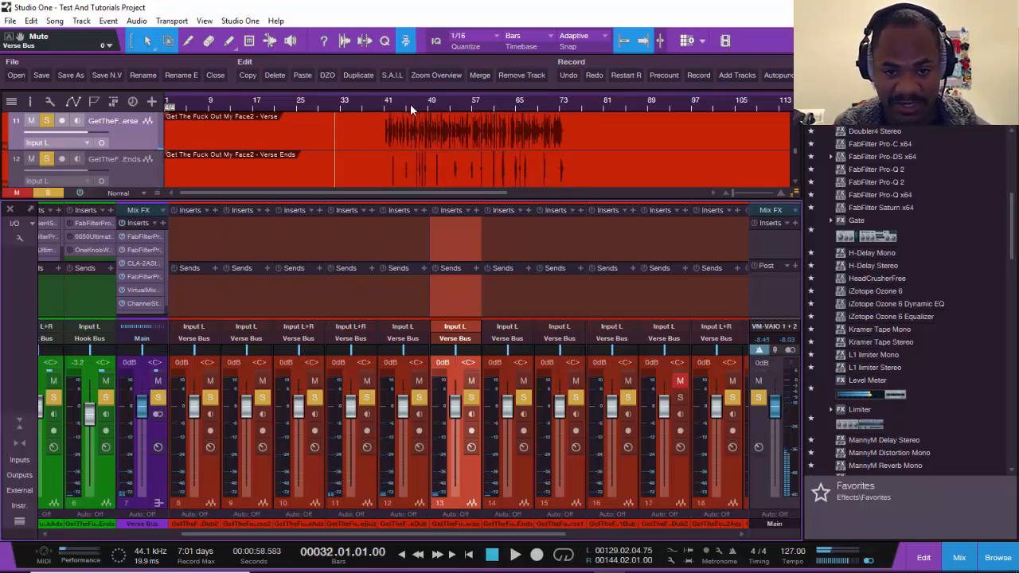
- Play the verse from 46.03.01 and mute channels 8 to 12 and the Verse channel to isolate Verse Ends
scroll(410, 103, up, 4)
click(426, 103)
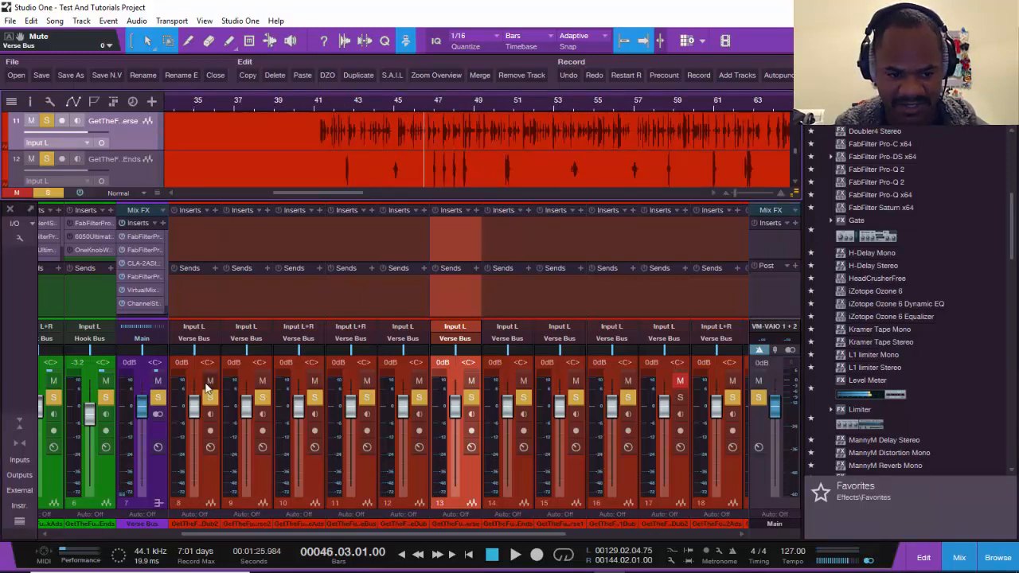
drag(210, 384, 419, 383)
key(space)
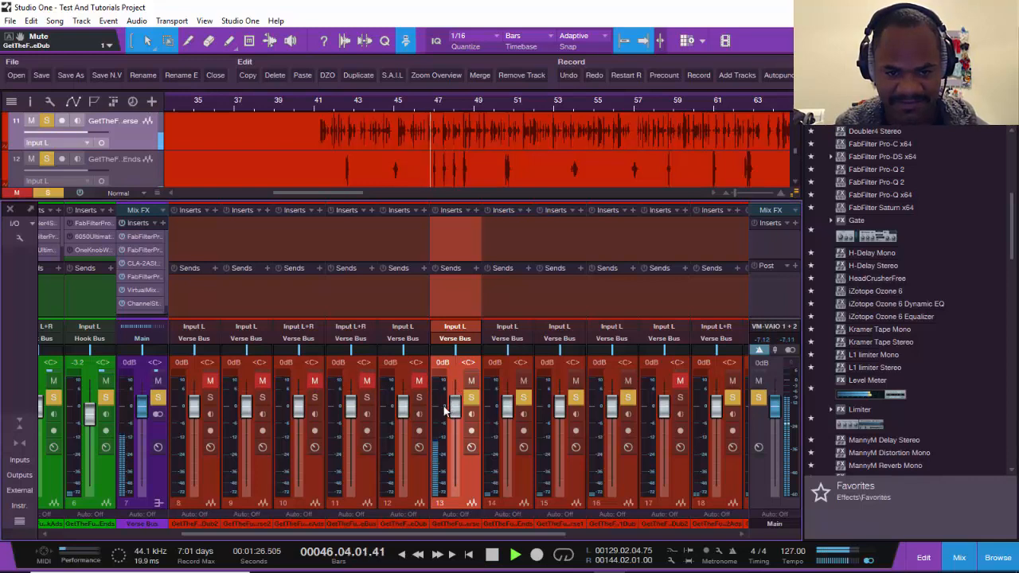
click(470, 383)
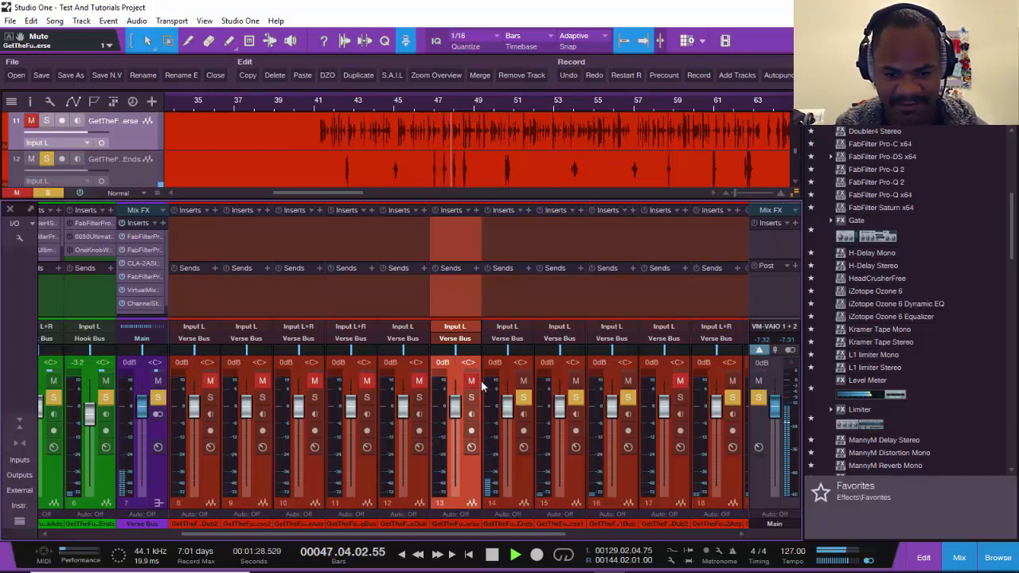
- Audition the remaining Verse Ends phrases by skipping playback from about bar 50 through bar 73, and stop playback
click(503, 103)
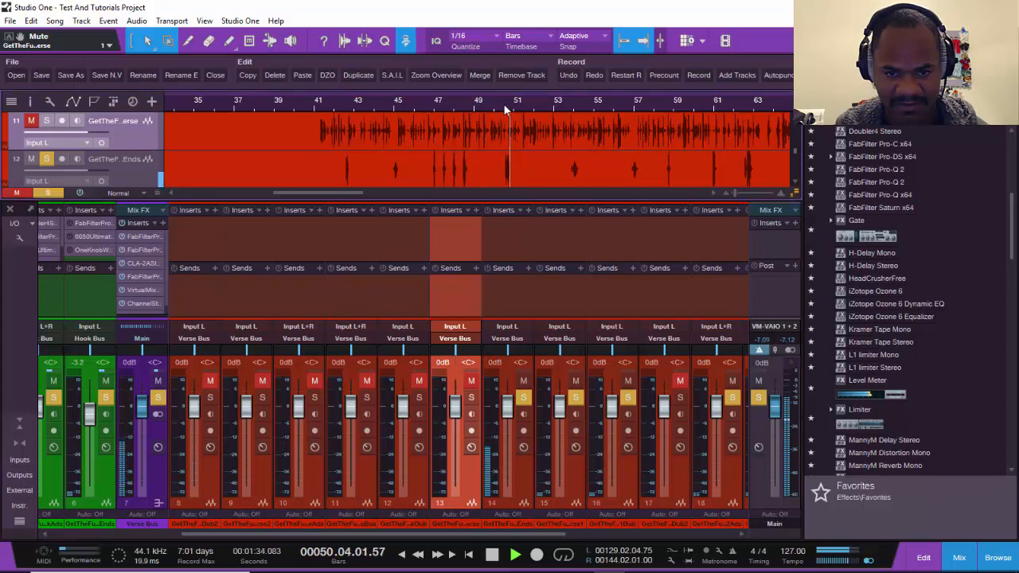
click(563, 106)
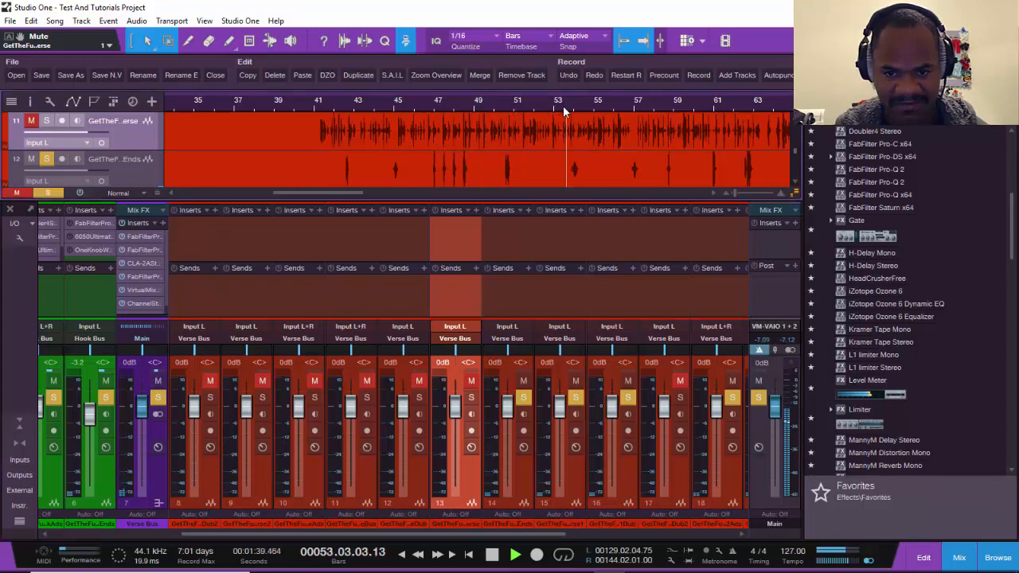
click(630, 102)
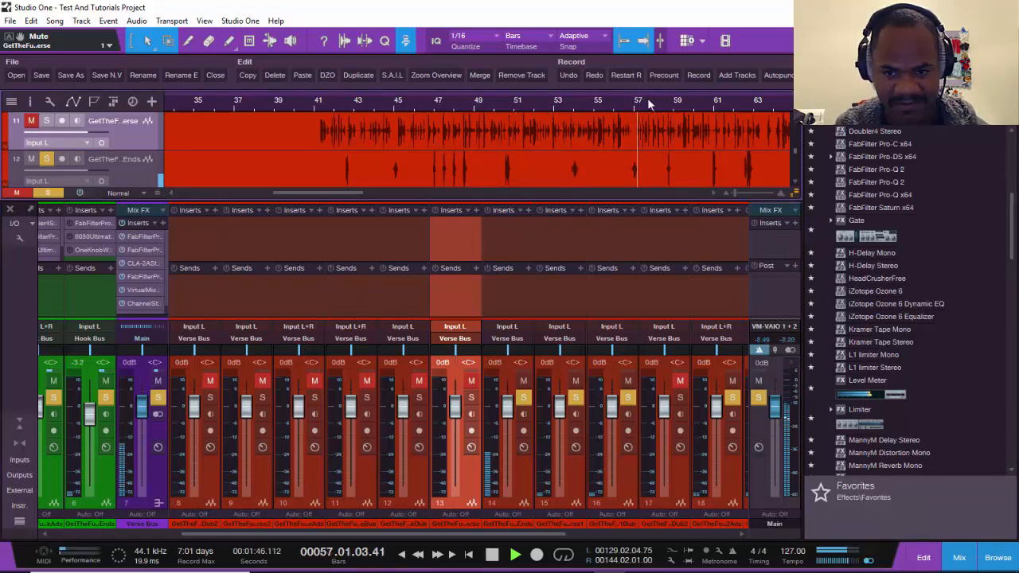
click(665, 102)
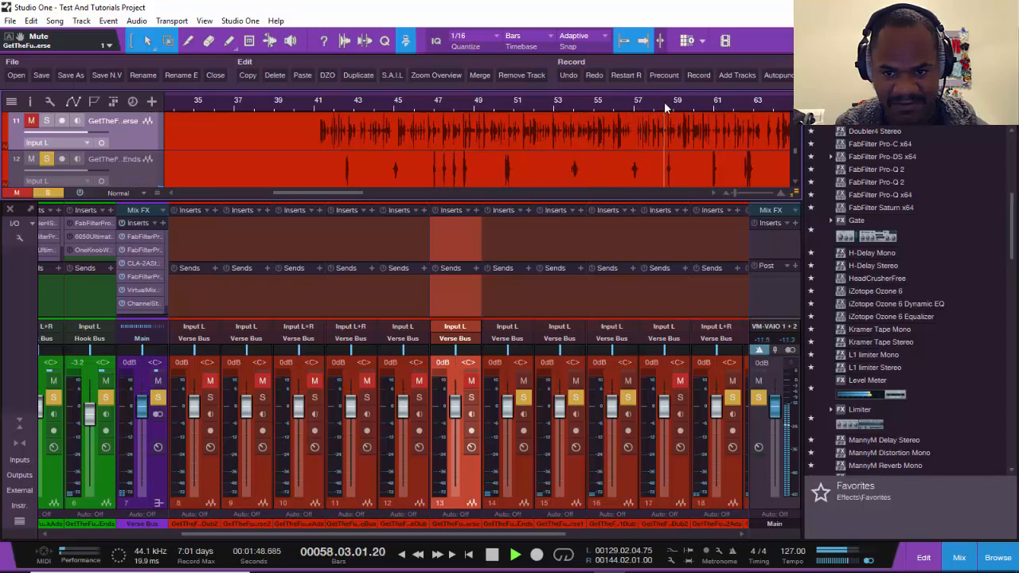
click(713, 104)
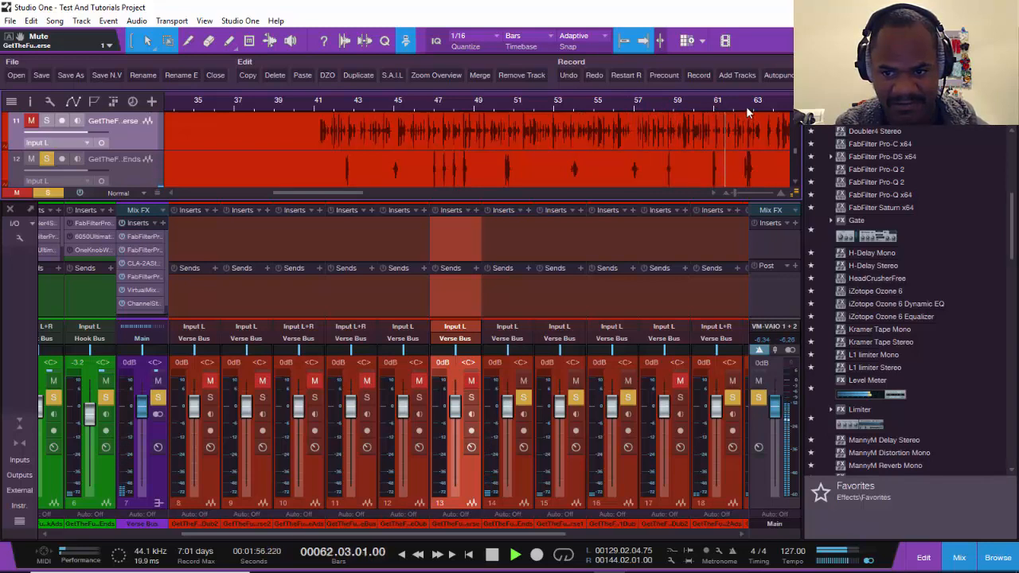
click(746, 106)
drag(344, 192, 397, 190)
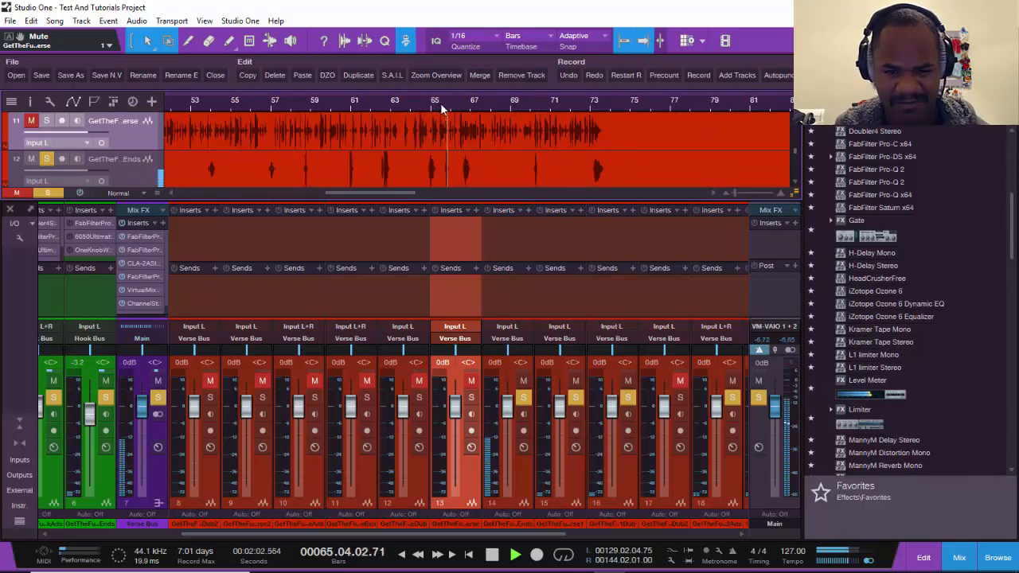
click(532, 104)
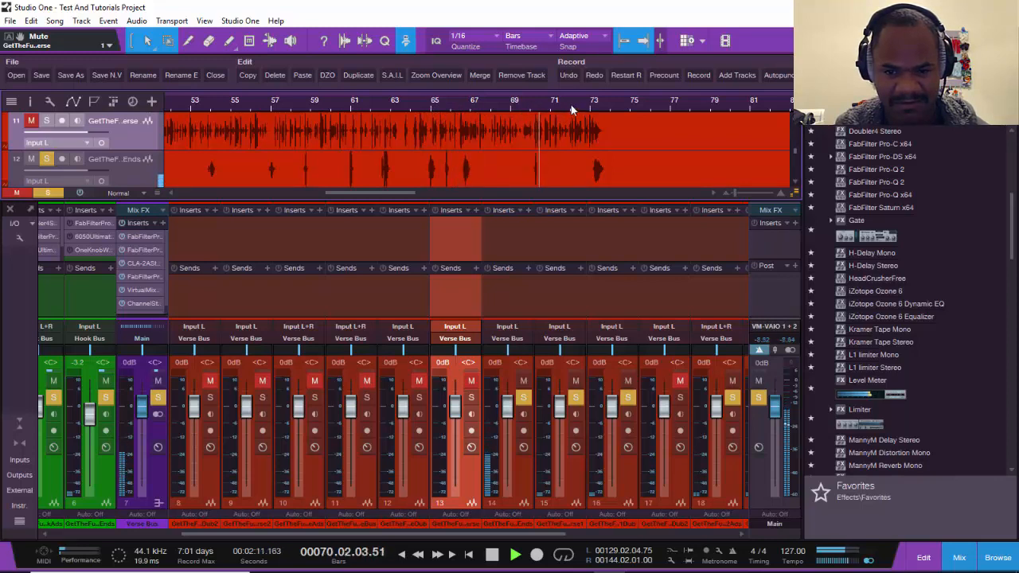
click(593, 109)
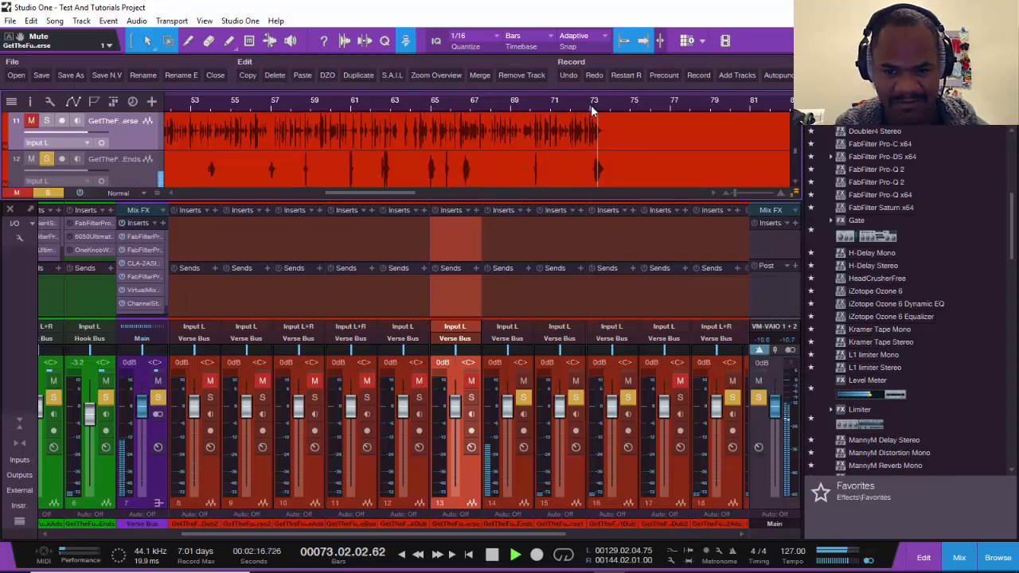
key(space)
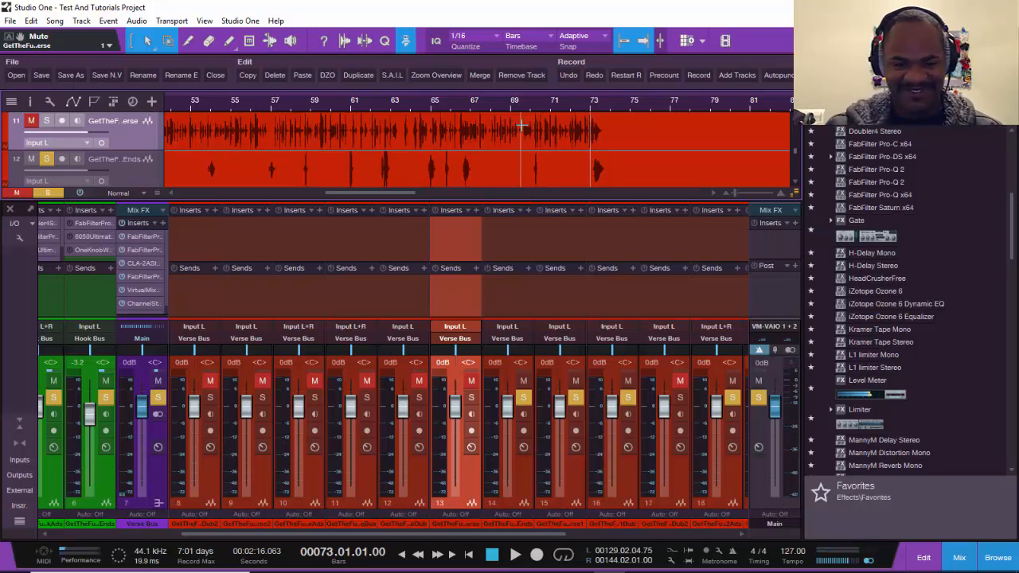
- Solo the Verse channel and the verse ad-lib channel 10 on the Verse Bus
click(471, 397)
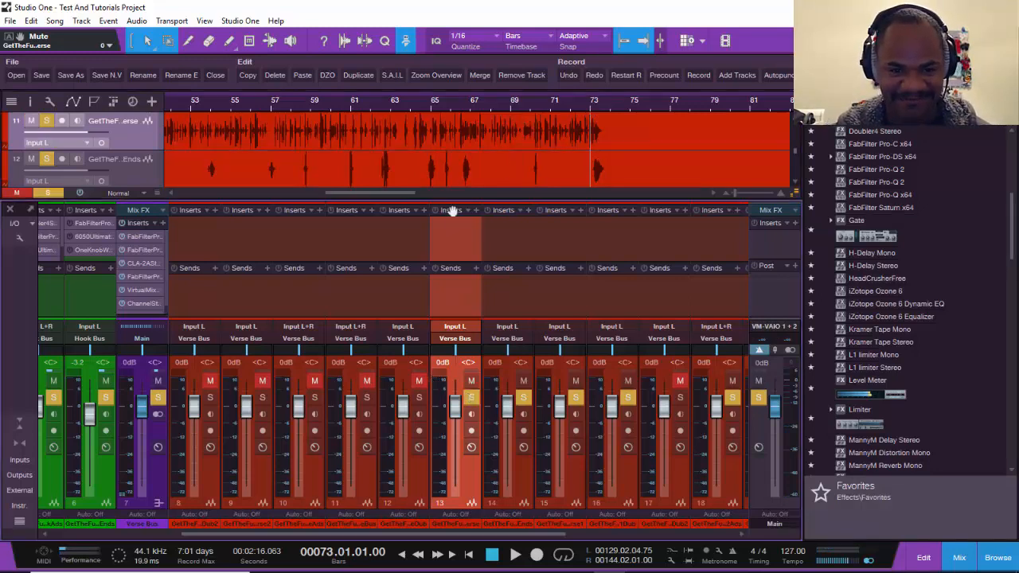
click(466, 529)
click(409, 529)
click(372, 529)
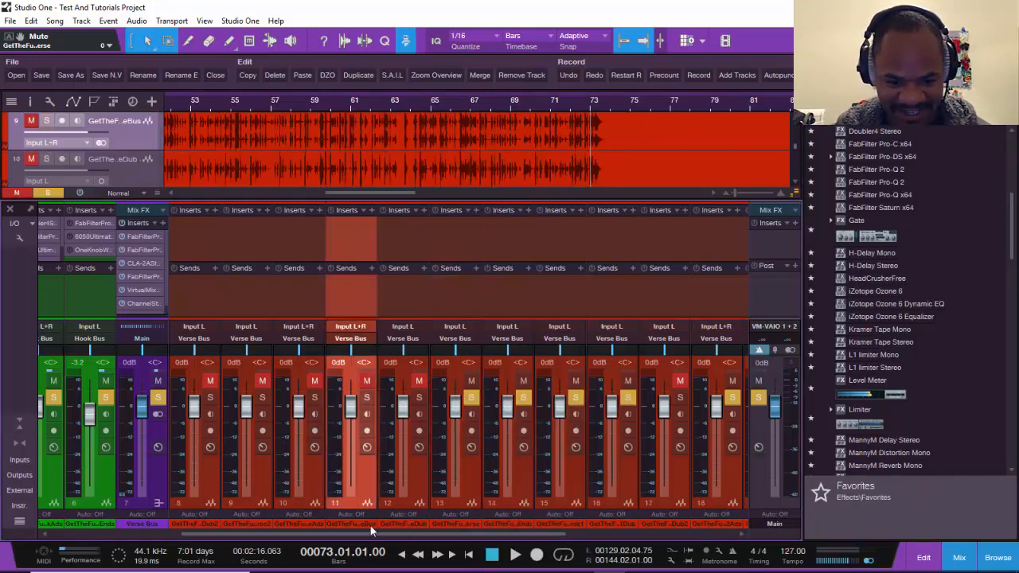
click(370, 525)
click(315, 398)
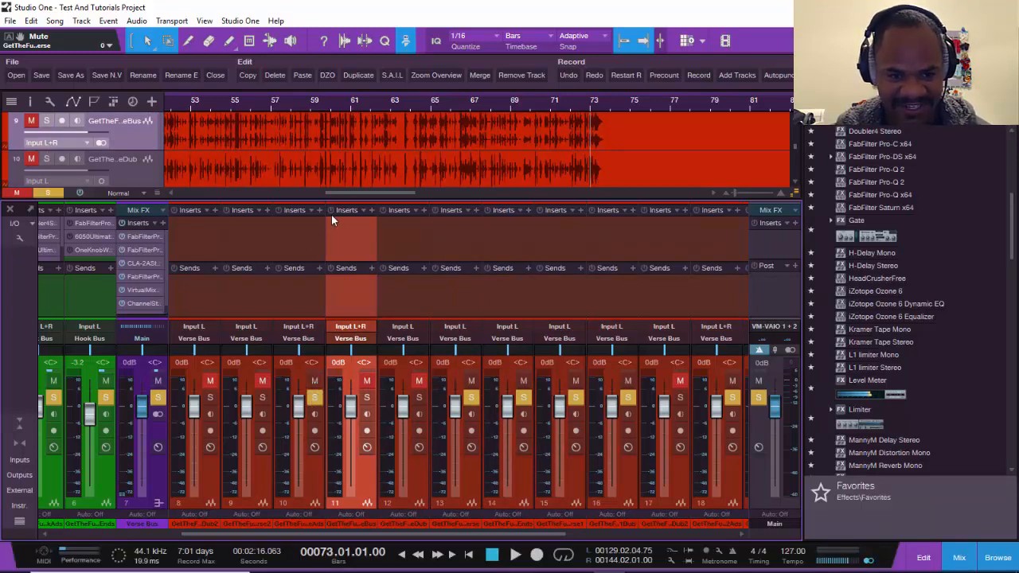
- Mute the Verse channel, play from 59.03.01 to hear the verse ad-libs with Verse Ends, and stop playback
key(space)
scroll(325, 143, up, 2)
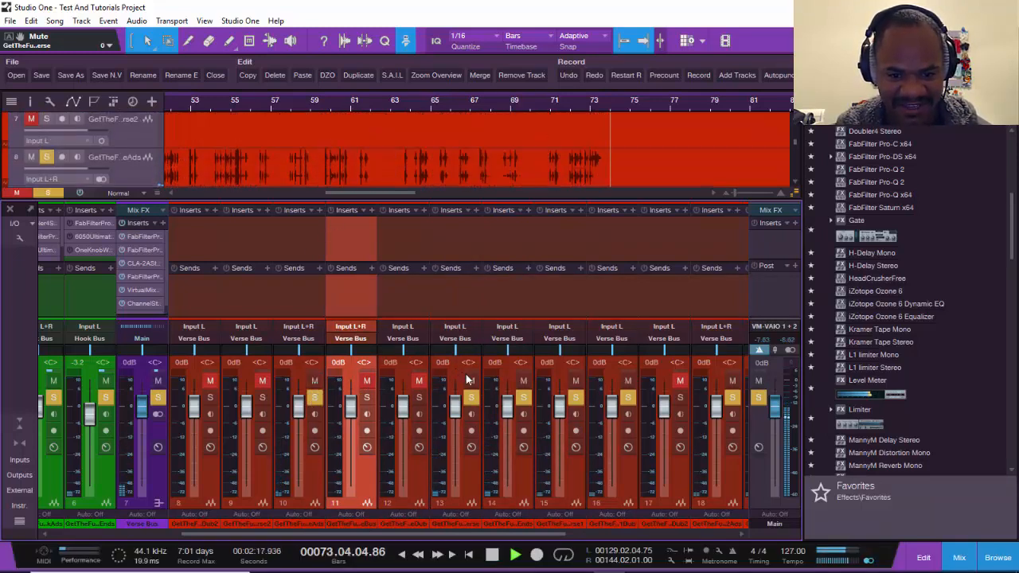
click(470, 381)
click(327, 108)
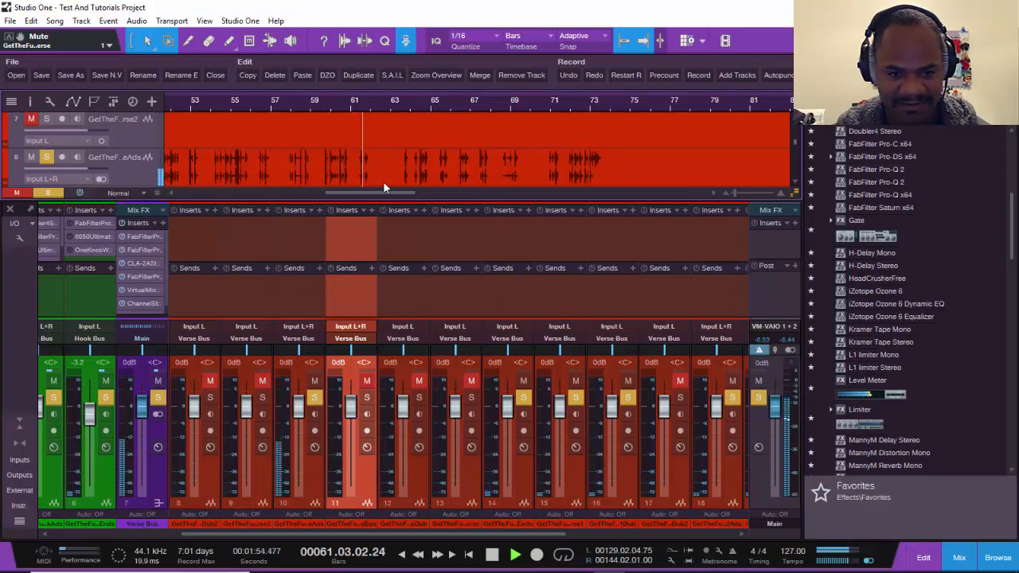
scroll(401, 171, up, 3)
scroll(401, 170, down, 2)
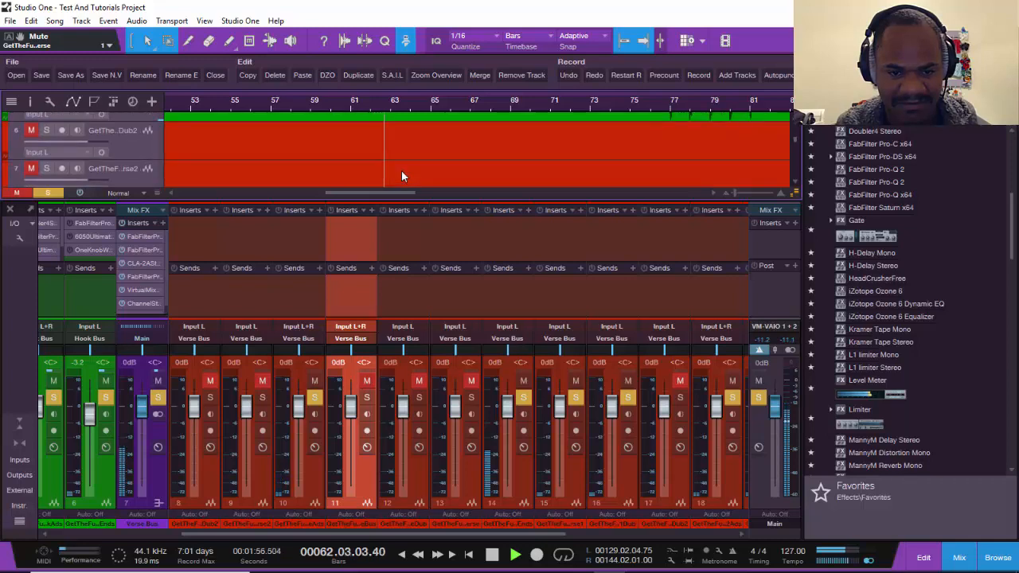
scroll(401, 170, down, 4)
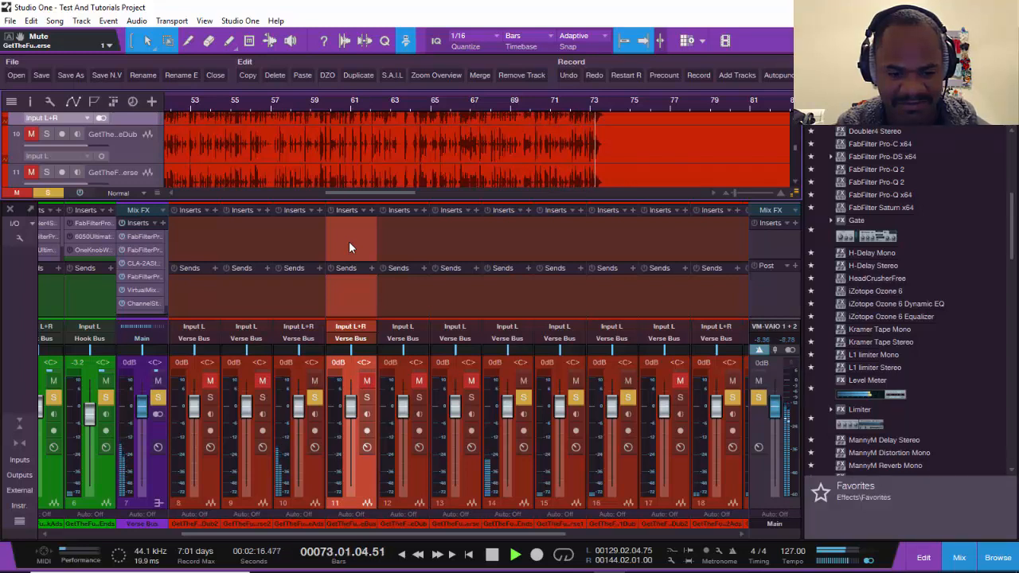
key(space)
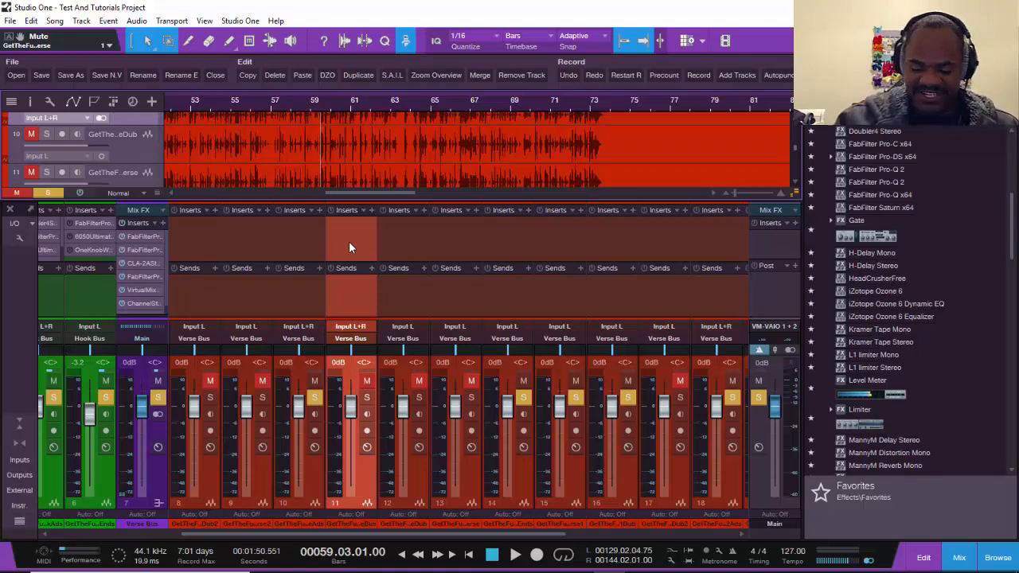
- Show the whole song in an enlarged arrangement area above the mixer, with the hook channels in view
scroll(346, 103, down, 5)
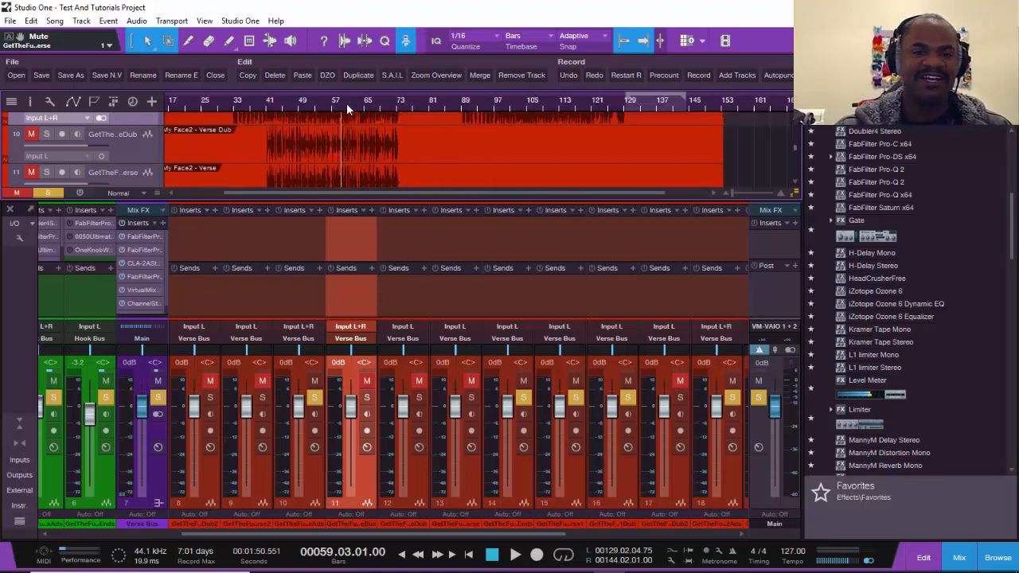
scroll(346, 102, down, 2)
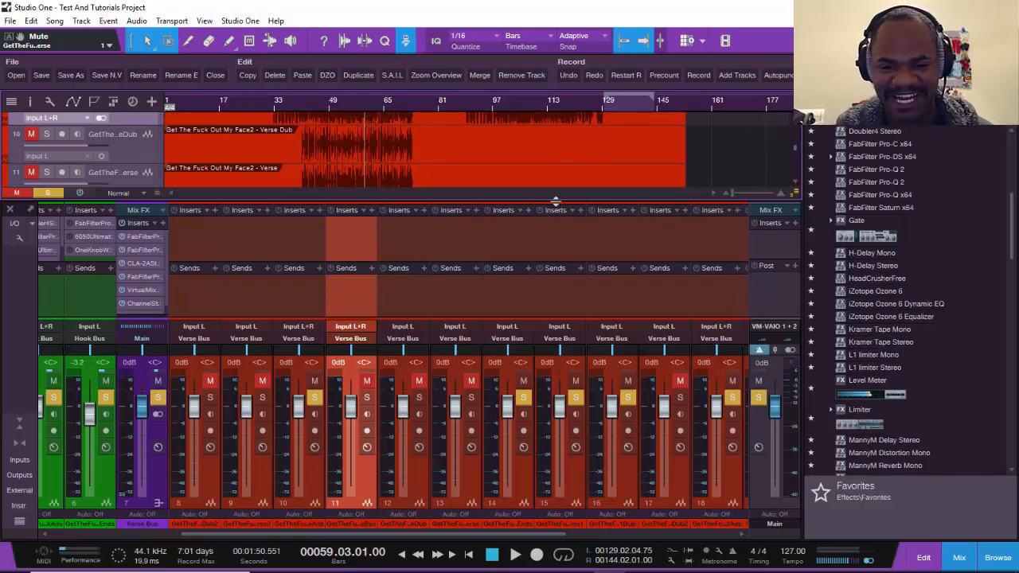
drag(556, 200, 556, 292)
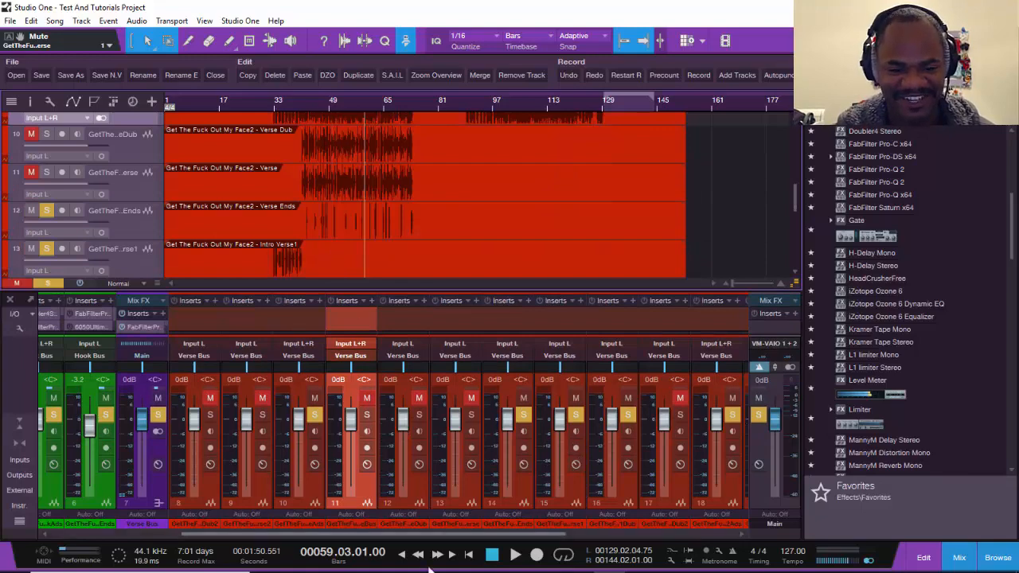
drag(358, 533, 234, 539)
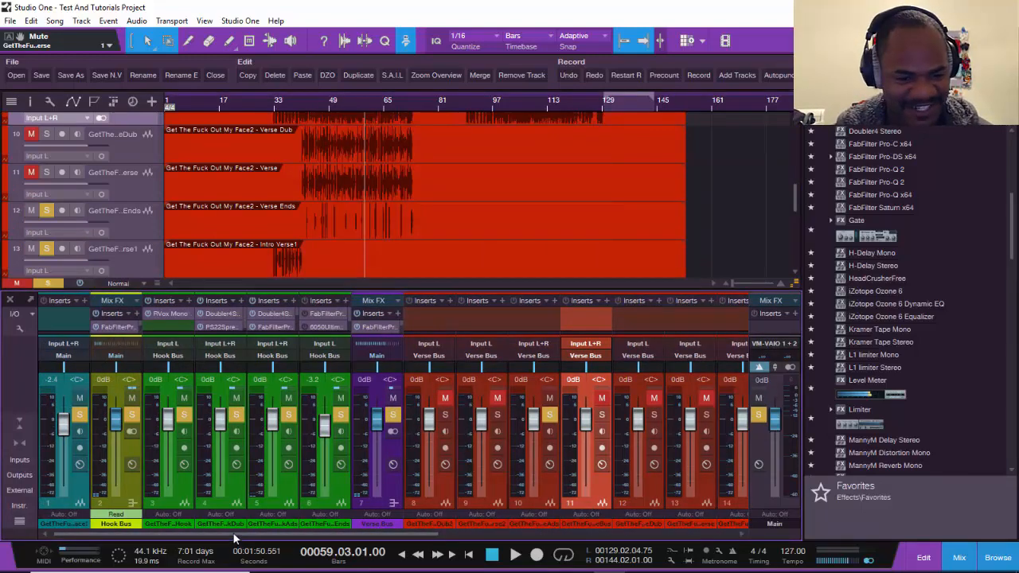
- Play the first hook from 18.01.01 and stop playback
scroll(243, 169, up, 5)
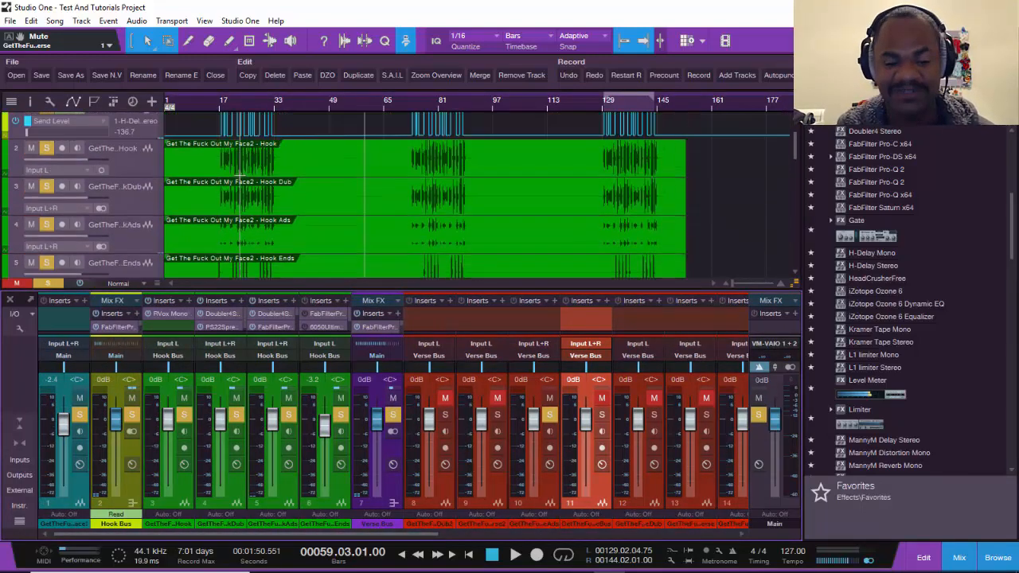
click(223, 110)
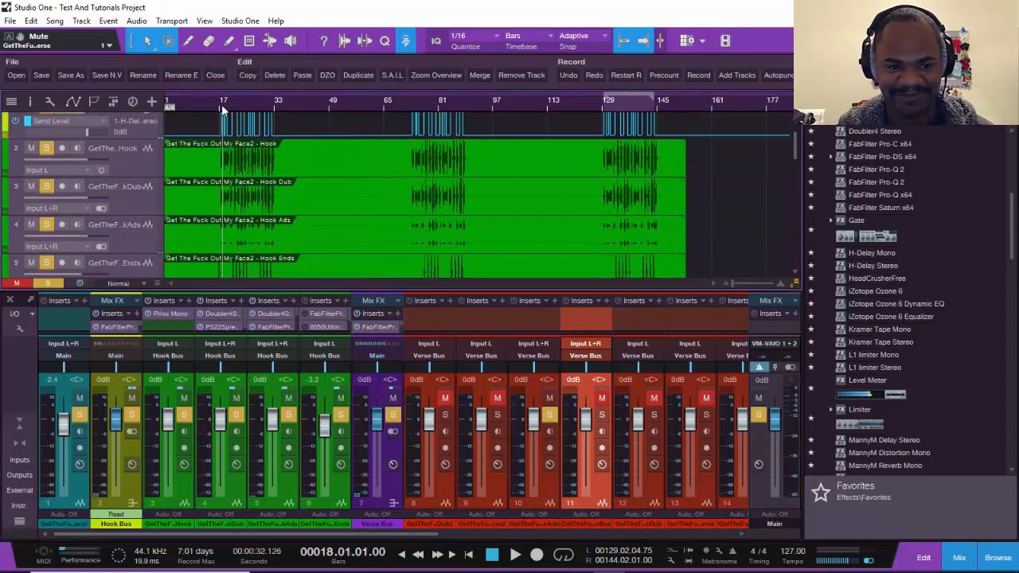
key(space)
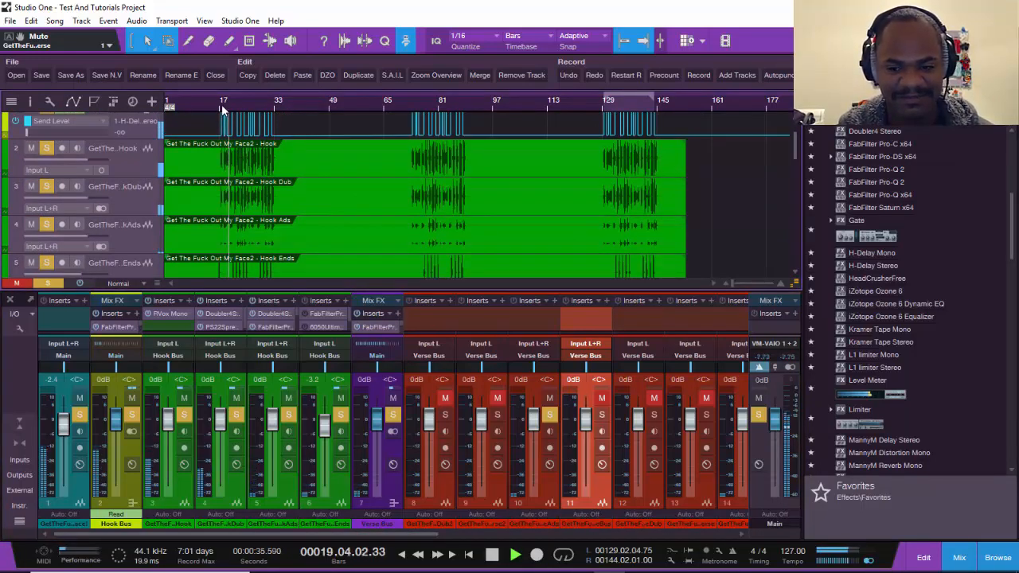
key(space)
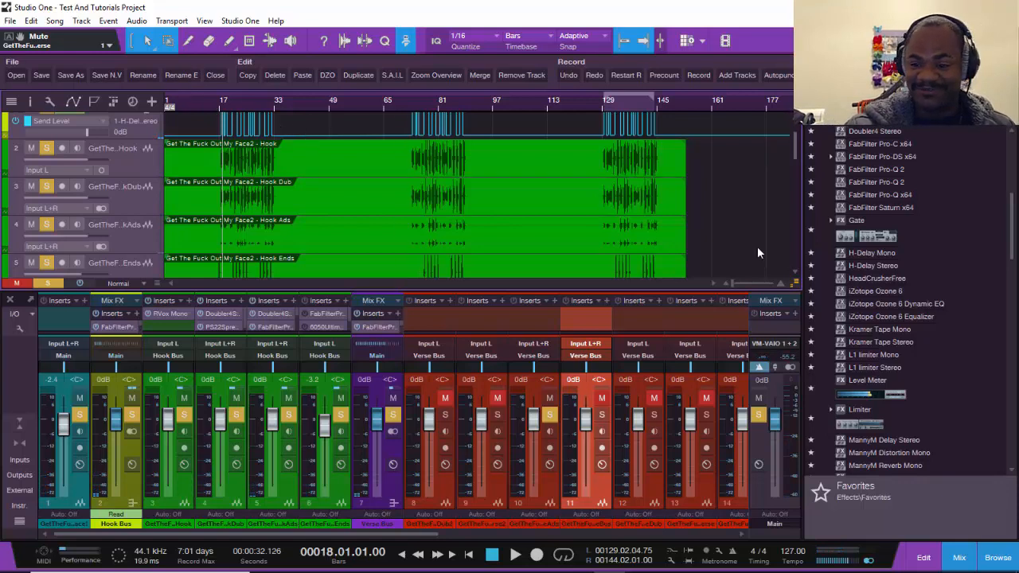
- Reduce the waveform display height in the arrangement, replay the hook from 18.01.01 and stop playback
drag(796, 283, 796, 358)
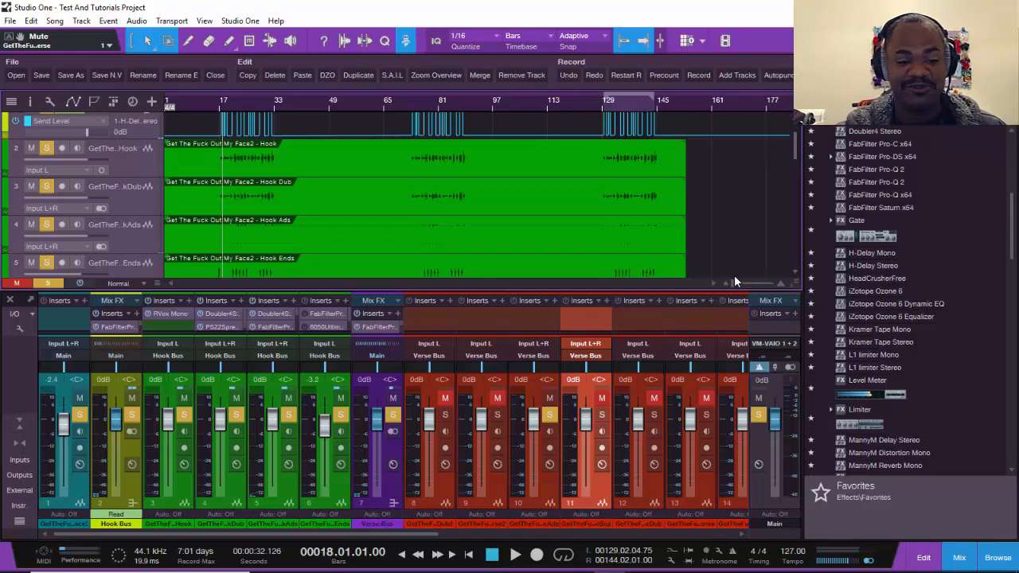
scroll(735, 282, up, 1)
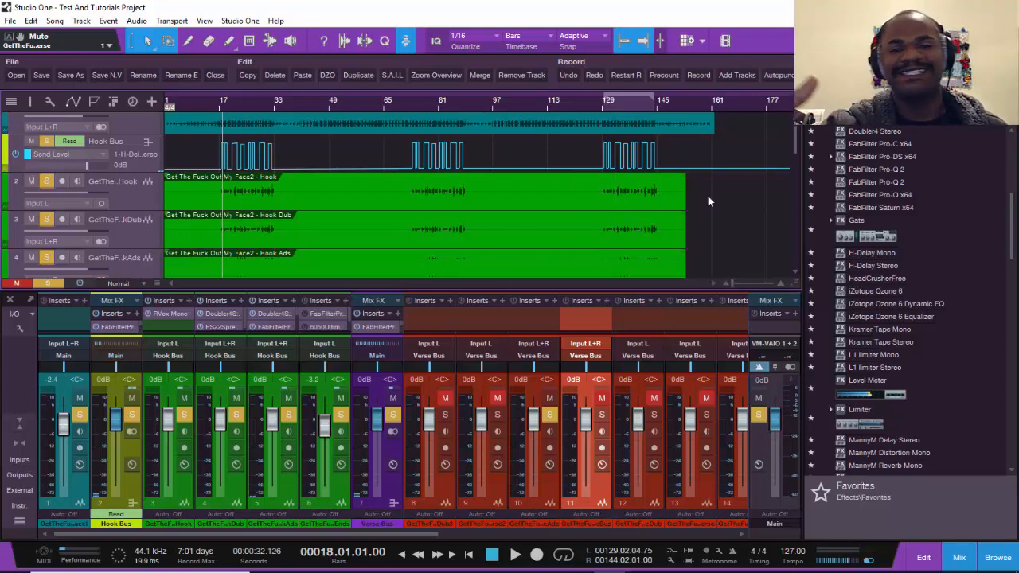
key(space)
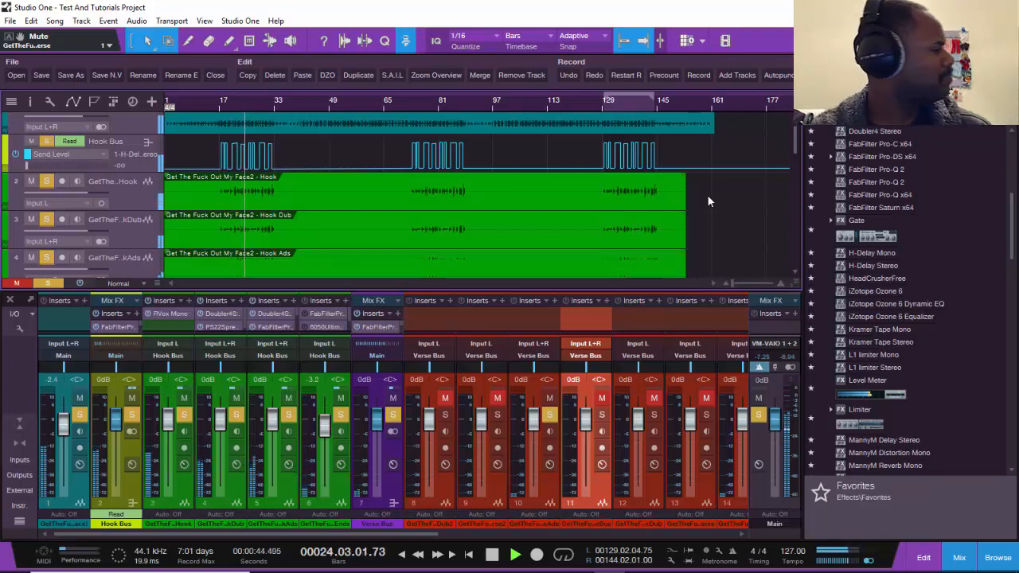
key(space)
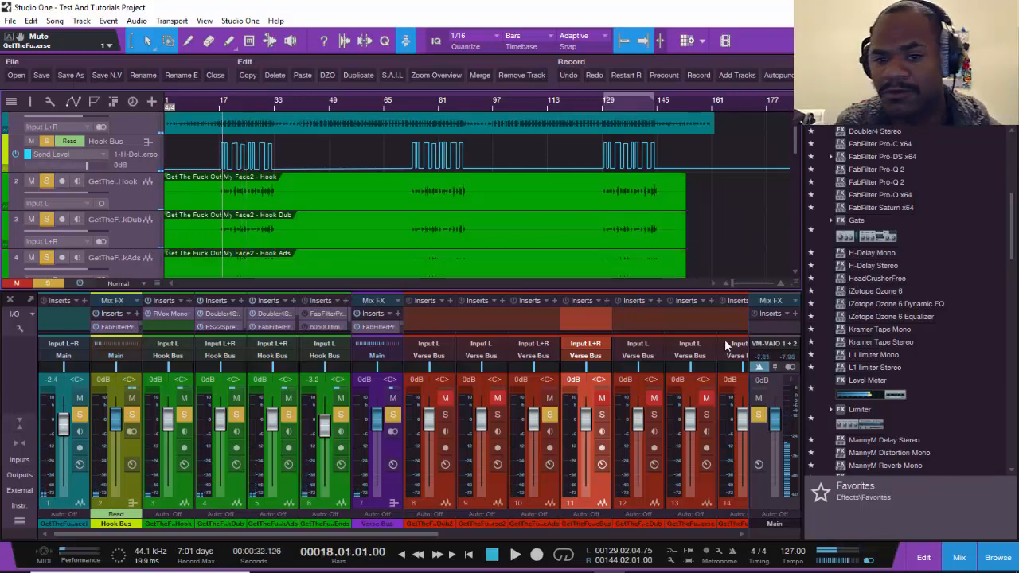
mouse_move(610, 571)
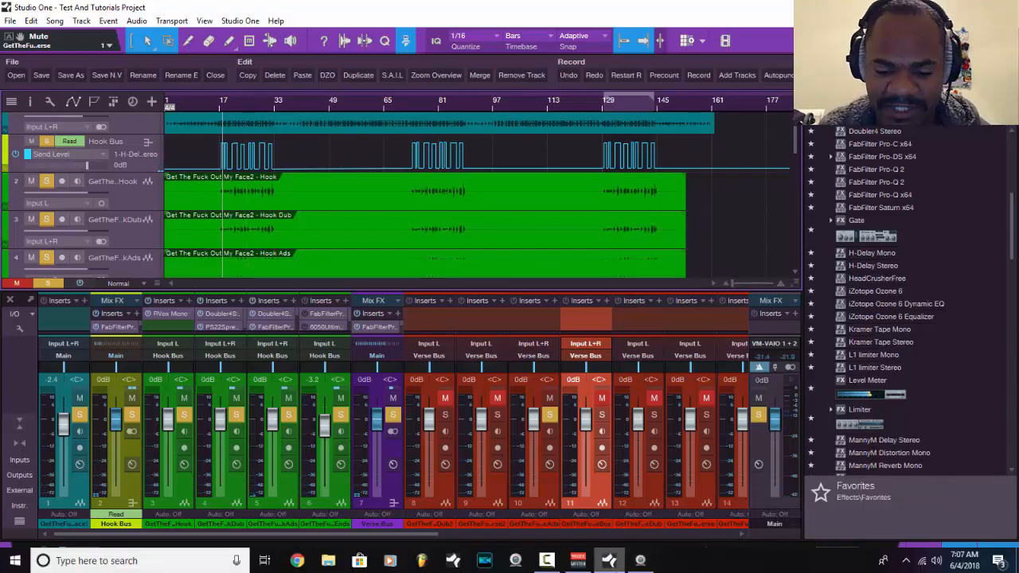